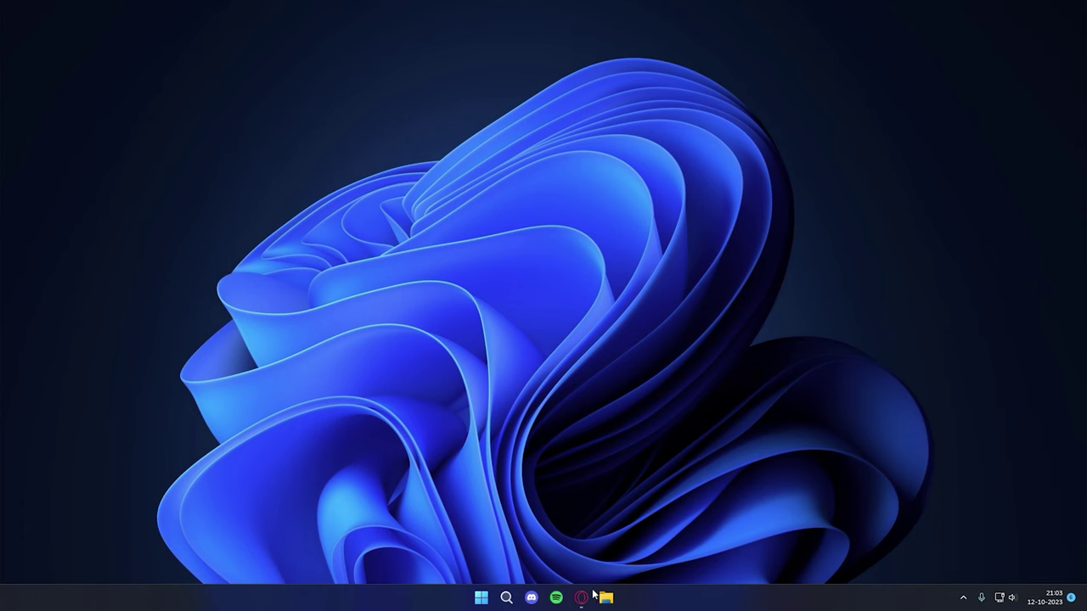
# - Switch to the Opera browser and view the download pages for the Traditional Chinese House wallpaper, Thrivery and Robik
pyautogui.click(593, 597)
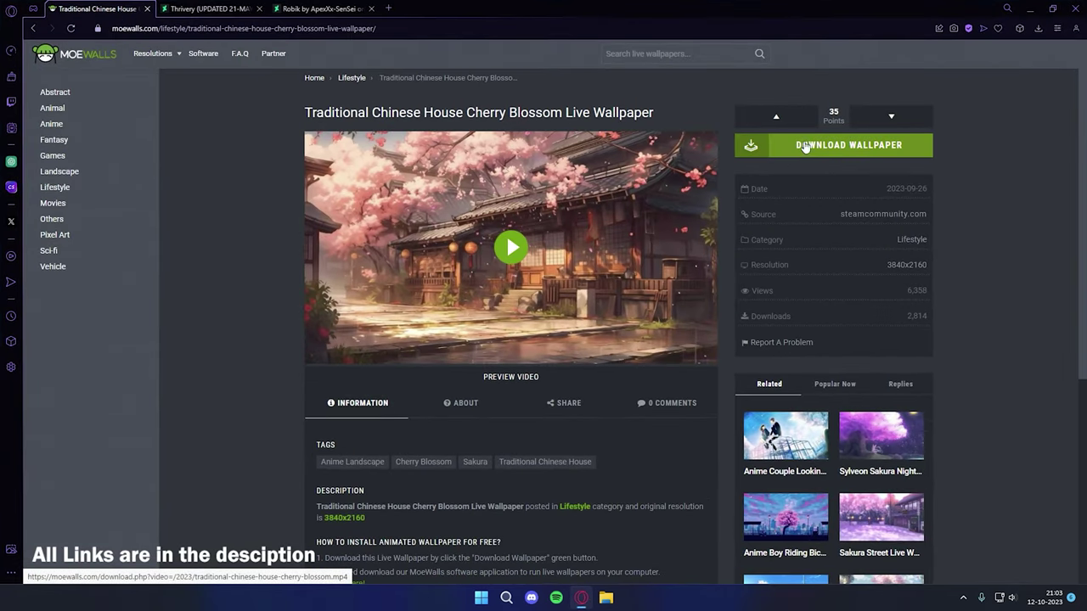
pyautogui.click(208, 8)
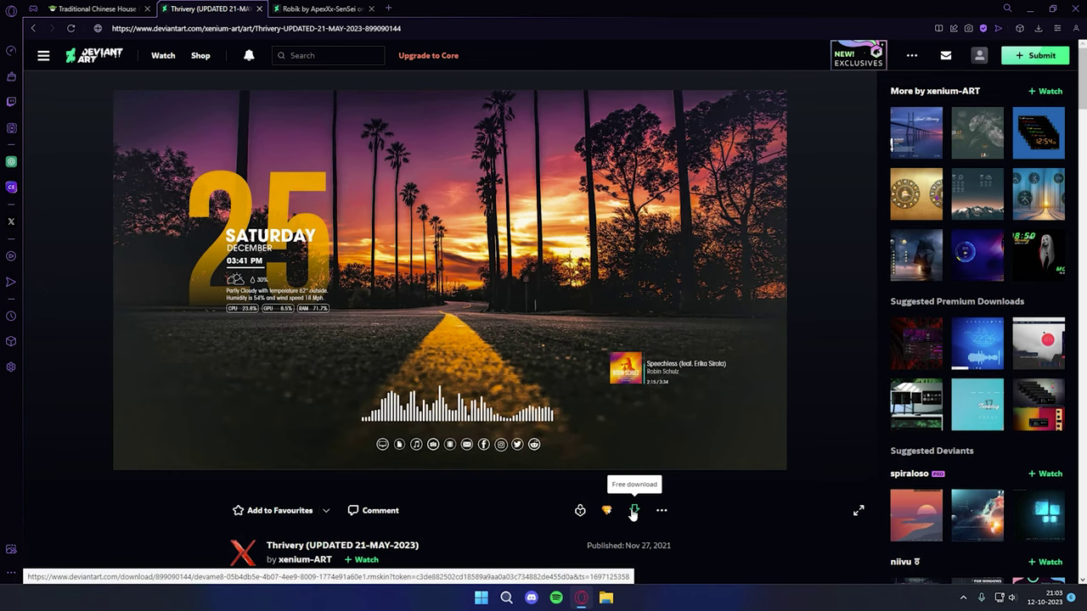
pyautogui.click(348, 10)
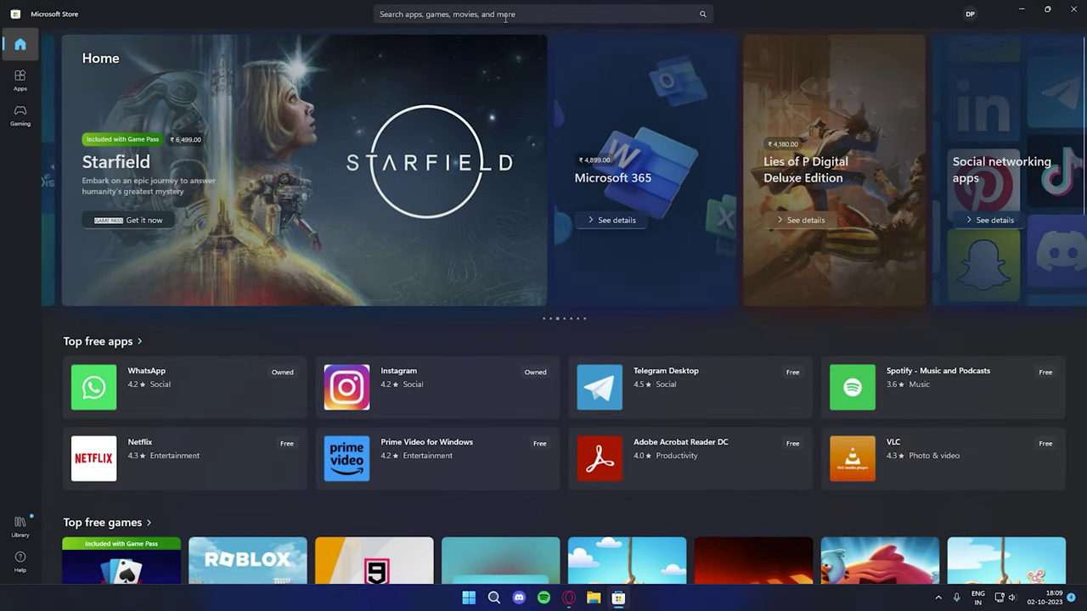
# - Search Microsoft Store for "translucent tb" and install the TranslucentTB app
pyautogui.click(508, 20)
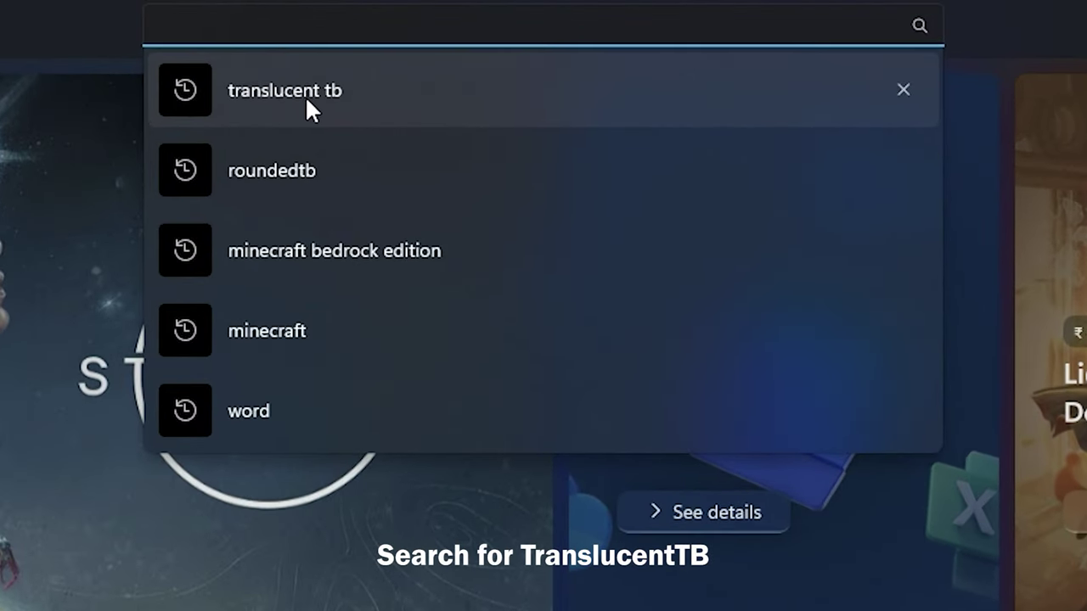
pyautogui.write('translucent t')
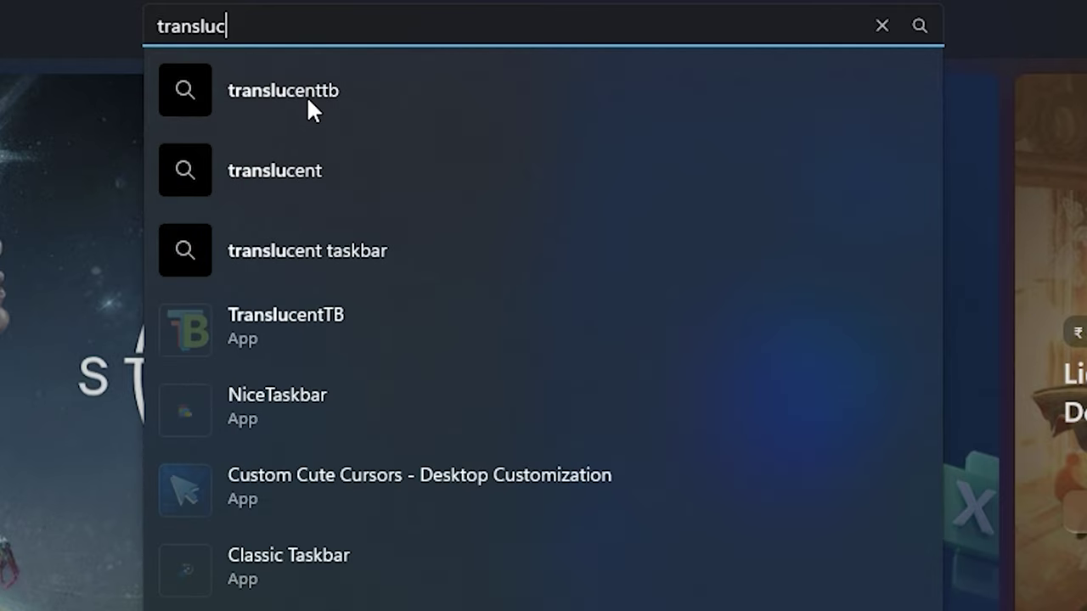
pyautogui.write('b')
pyautogui.press('Return')
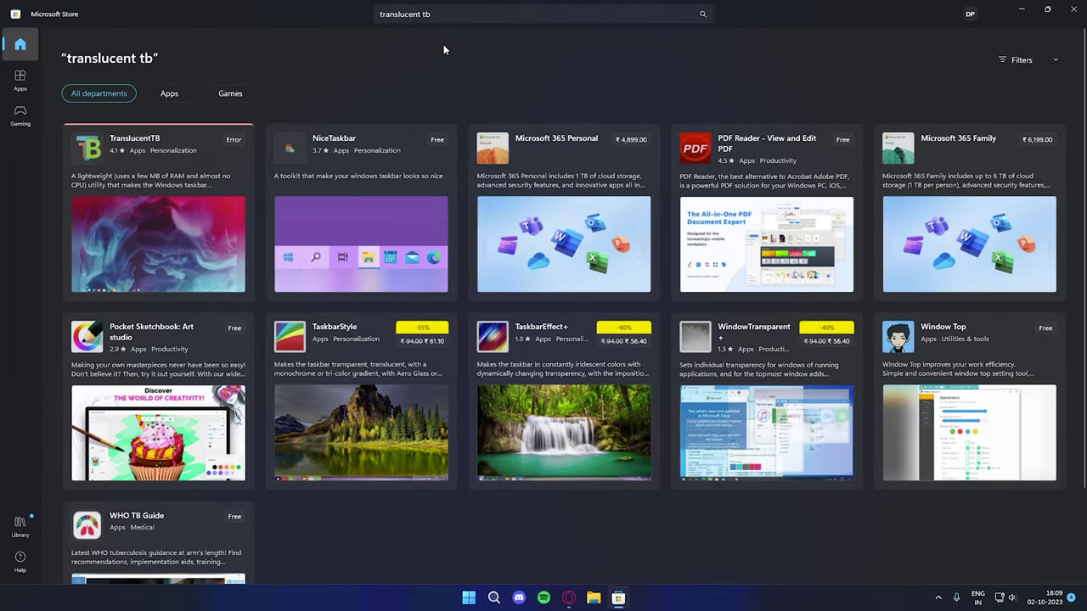
pyautogui.click(202, 183)
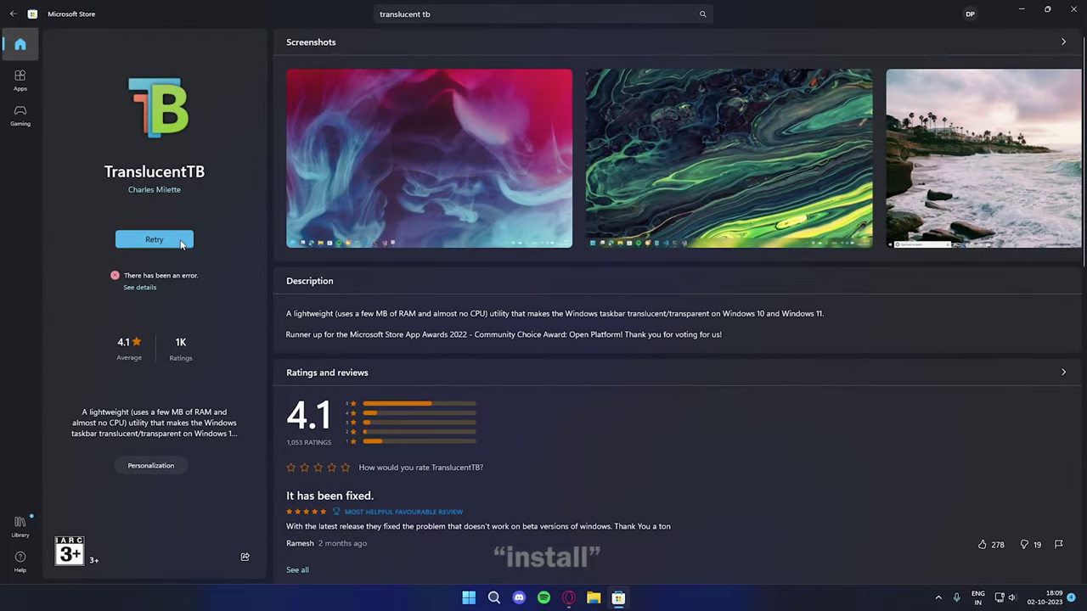
pyautogui.click(181, 243)
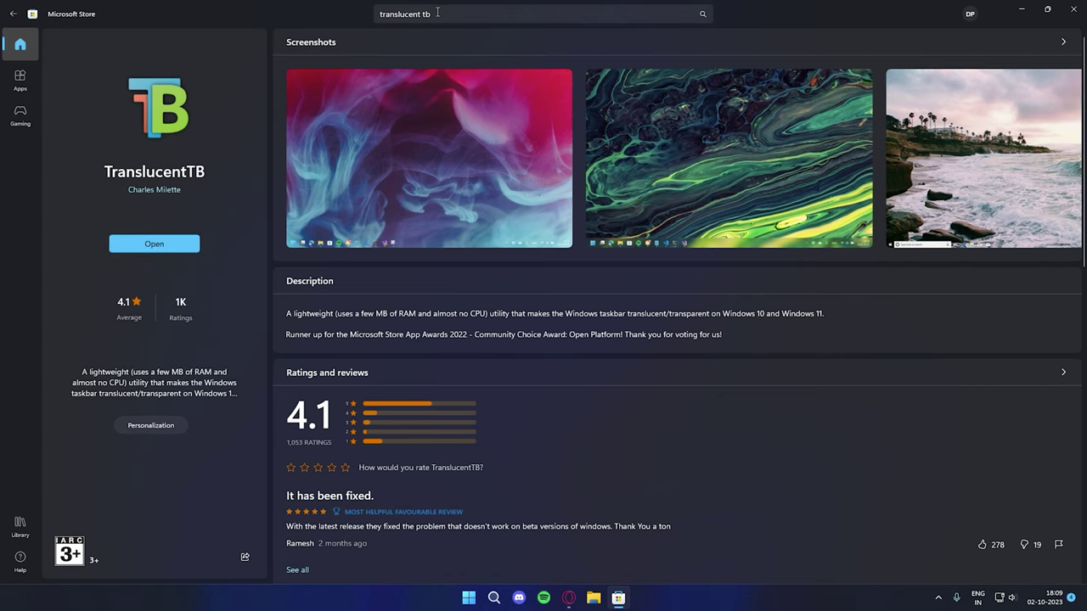
# - Search the store for "rounded tb", install the RoundedTB app and close the store
pyautogui.moveTo(431, 14); pyautogui.dragTo(400, 12)
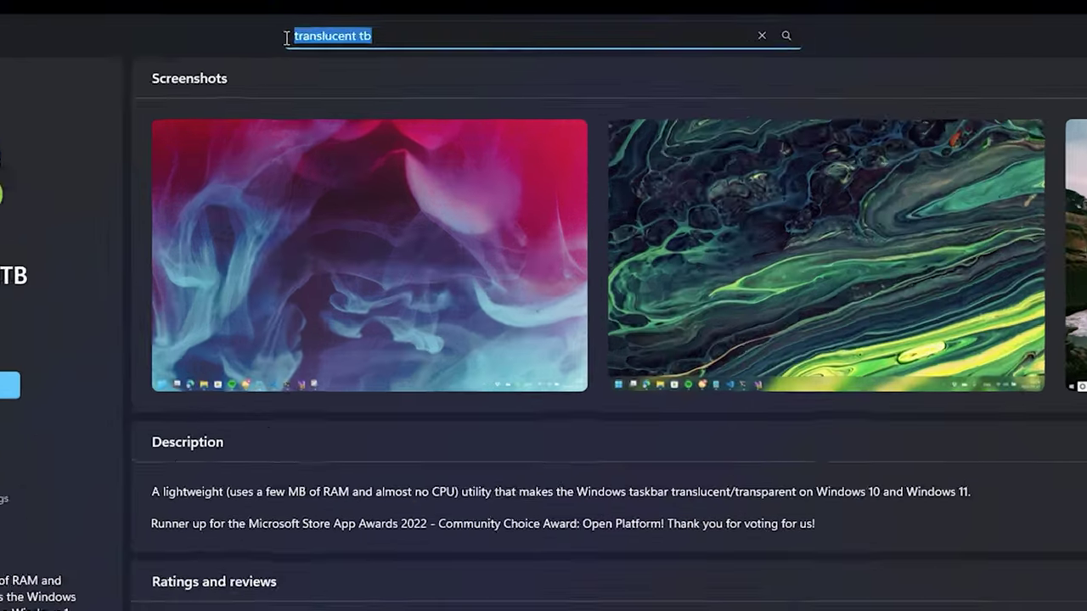
pyautogui.write('ro')
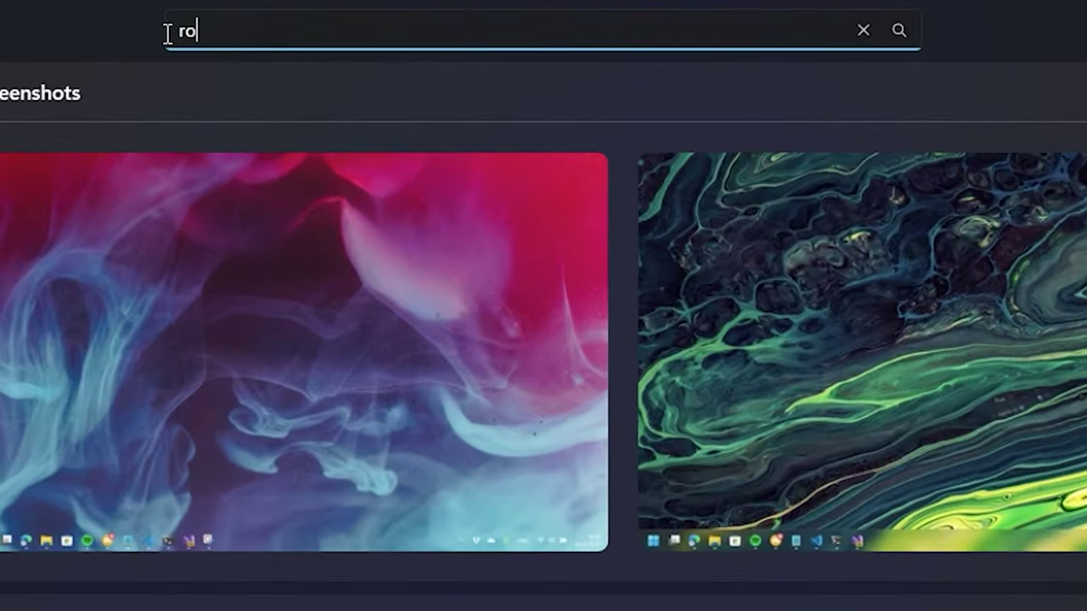
pyautogui.write('unded tb')
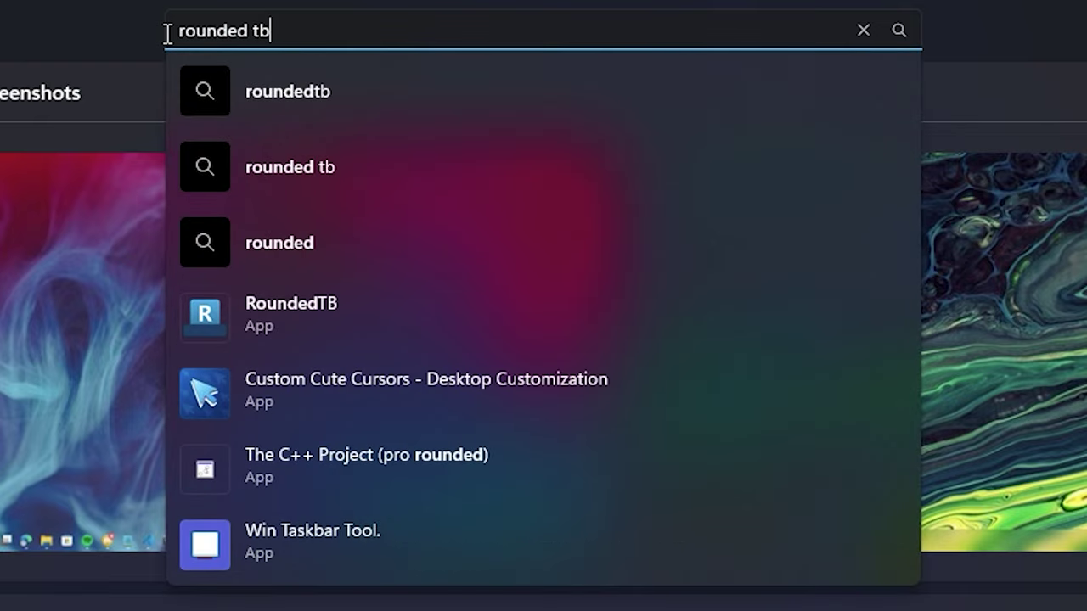
pyautogui.press('Return')
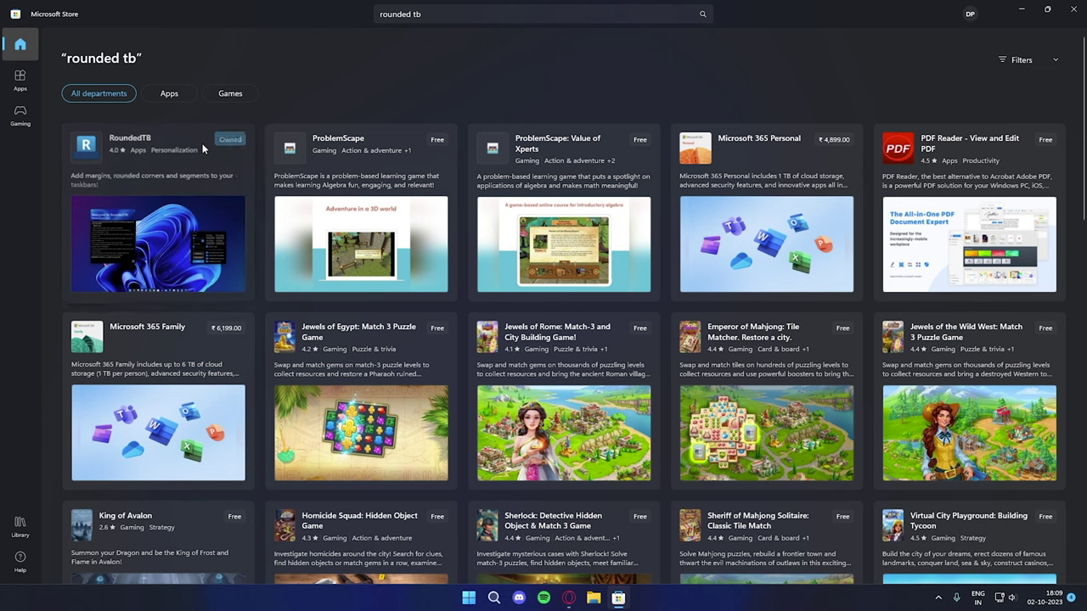
pyautogui.click(203, 136)
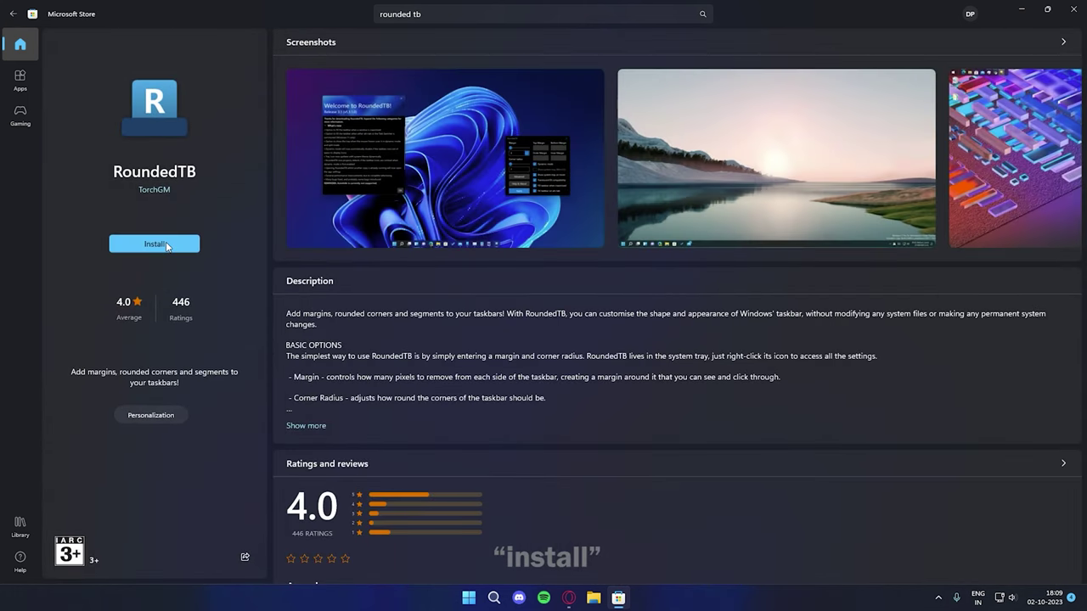
pyautogui.click(166, 244)
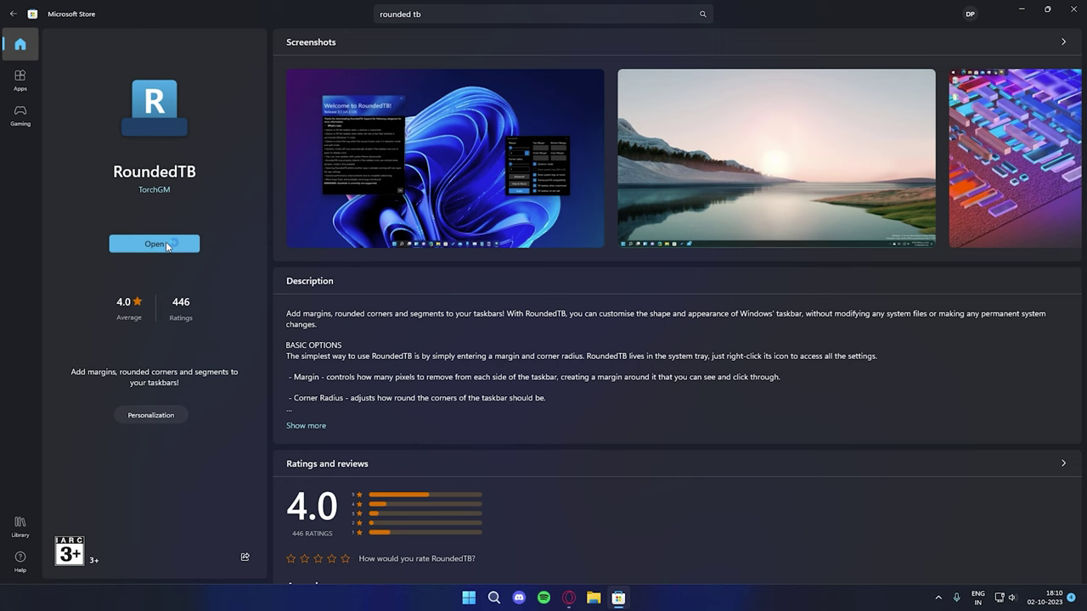
pyautogui.hotkey('alt', 'F4')
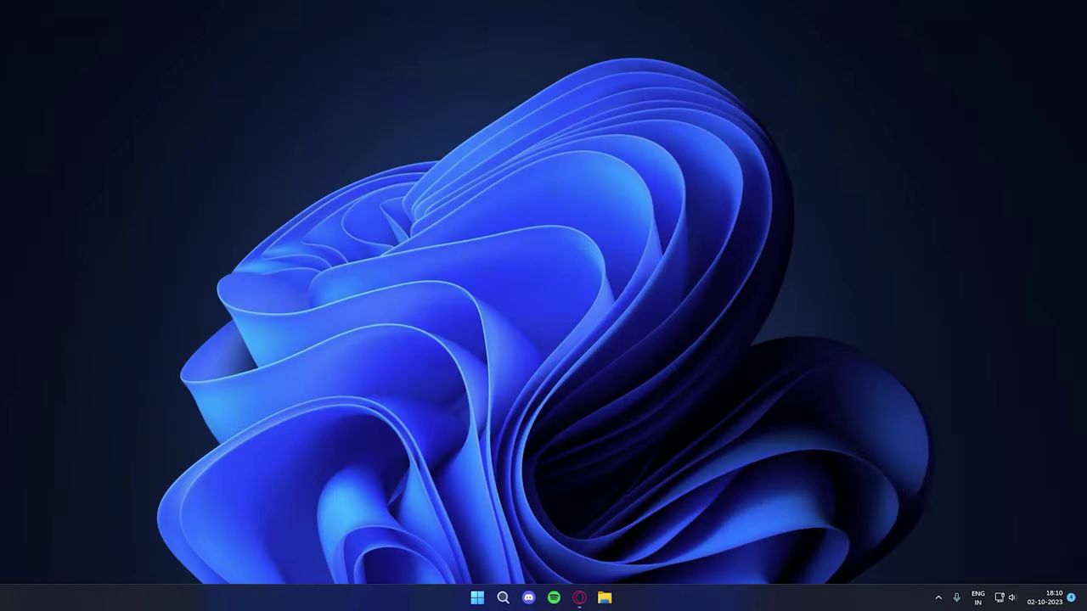
# - Find TranslucentTB through Windows search and launch it
pyautogui.click(507, 597)
pyautogui.write('tr')
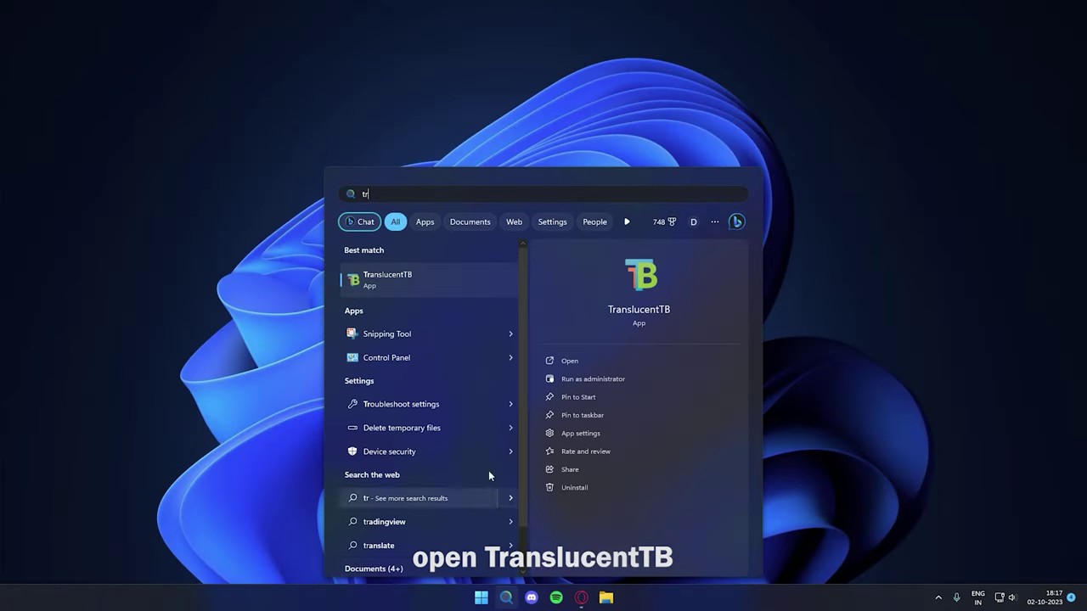
pyautogui.click(402, 276)
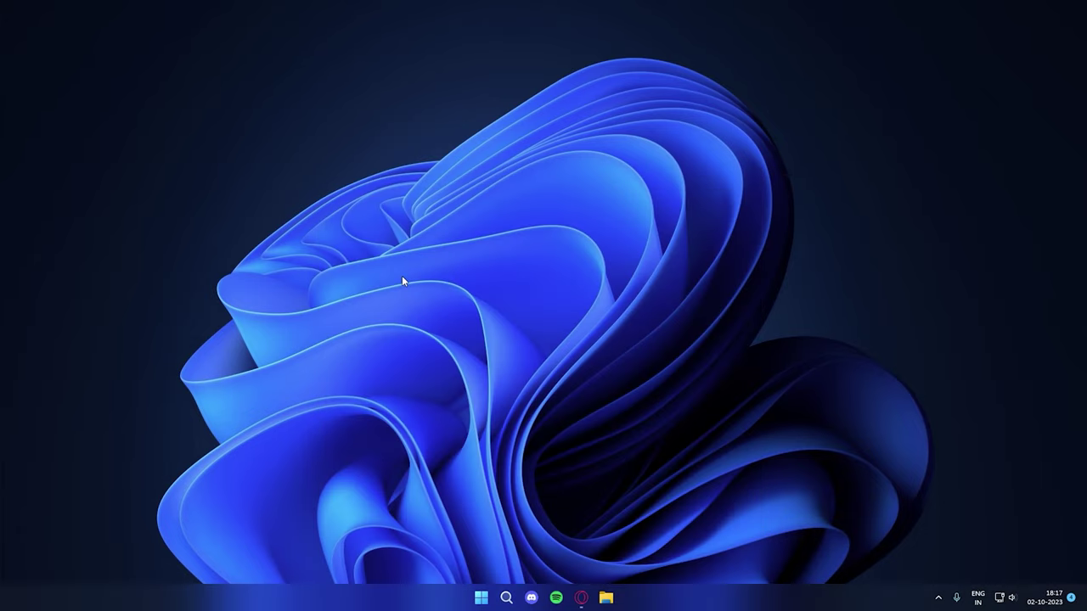
# - Set TranslucentTB's Desktop taskbar appearance to Clear
pyautogui.click(937, 600)
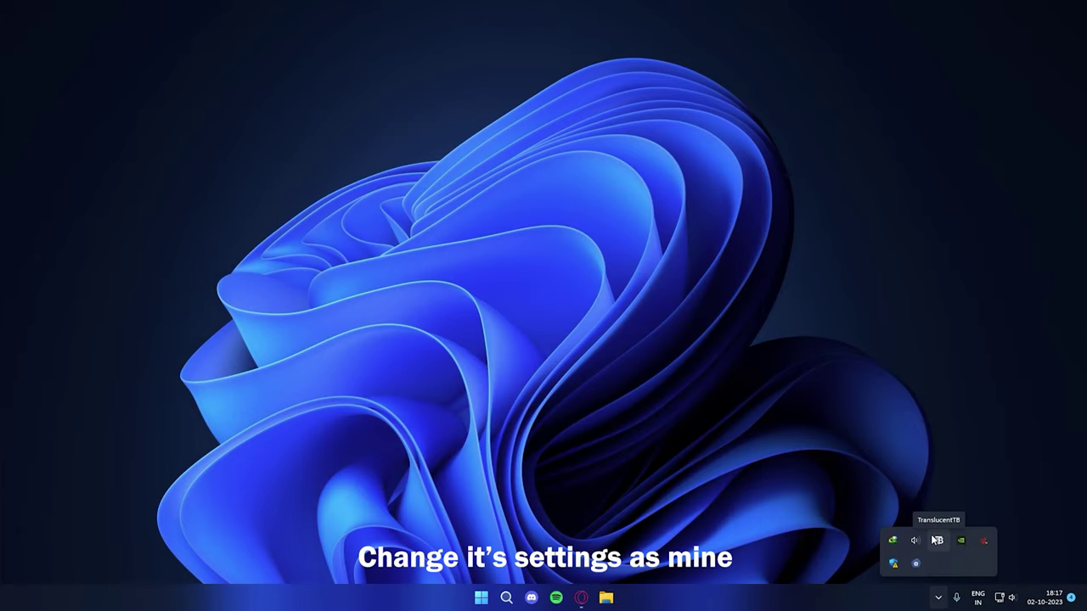
pyautogui.rightClick(938, 542)
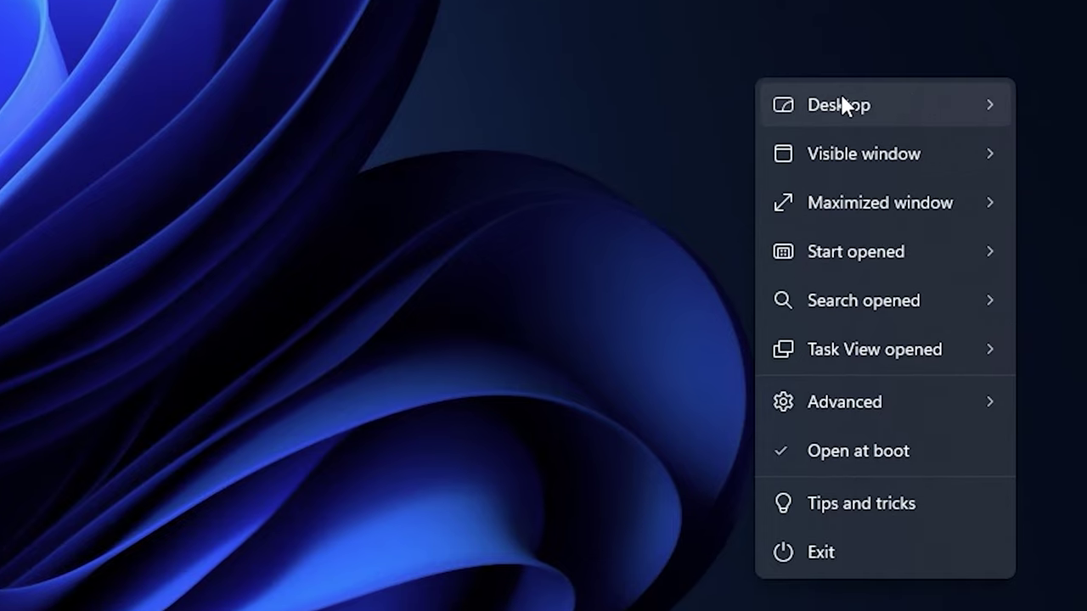
pyautogui.moveTo(958, 290)
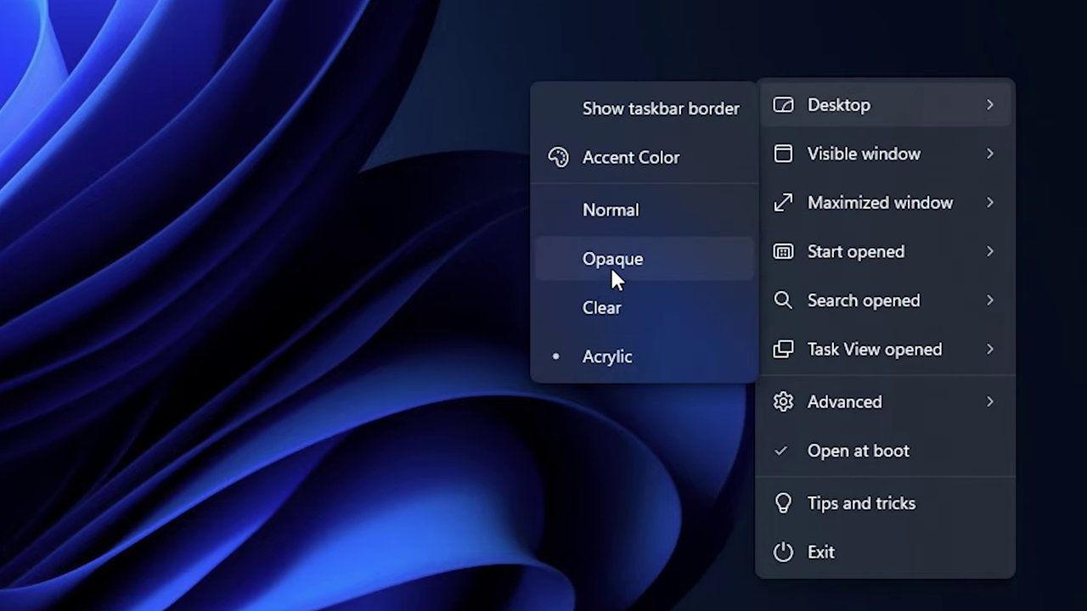
pyautogui.click(629, 317)
# - Exit TranslucentTB and launch it again from the recent apps in Windows search
pyautogui.click(767, 608)
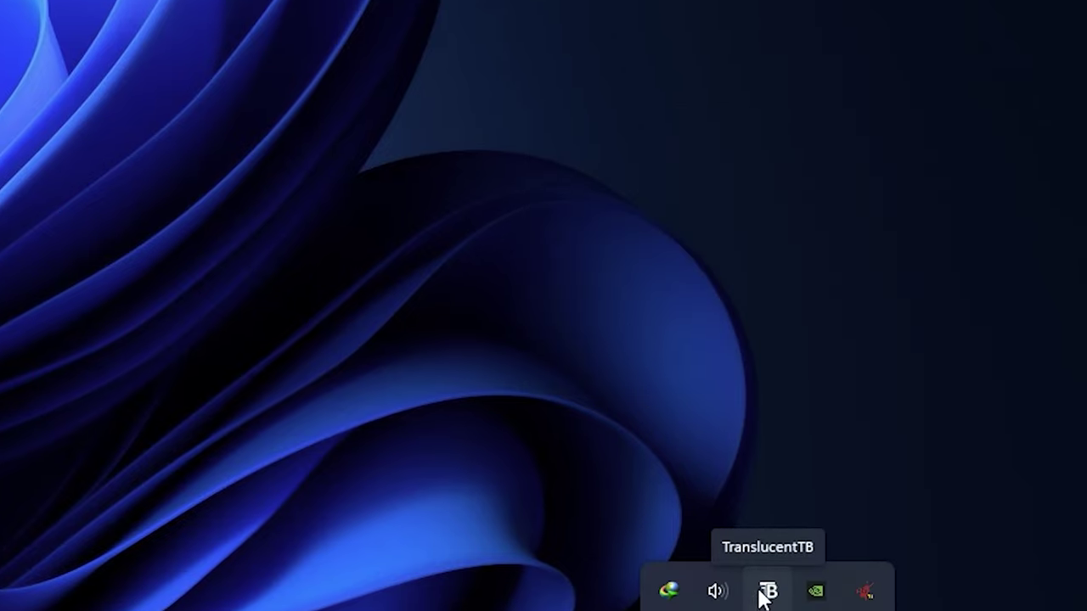
pyautogui.rightClick(769, 591)
pyautogui.click(840, 559)
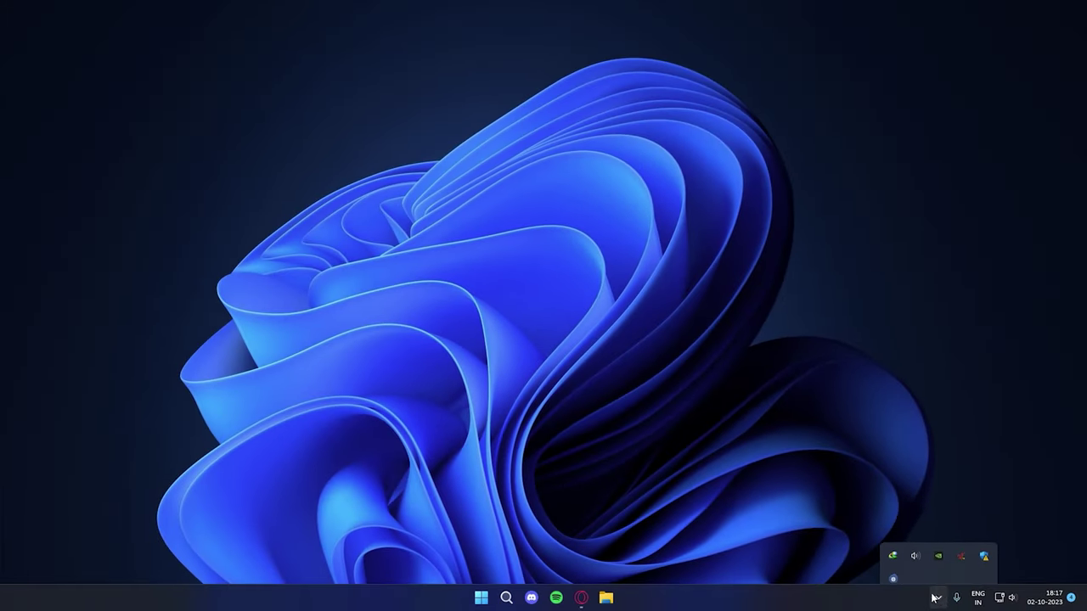
pyautogui.click(498, 602)
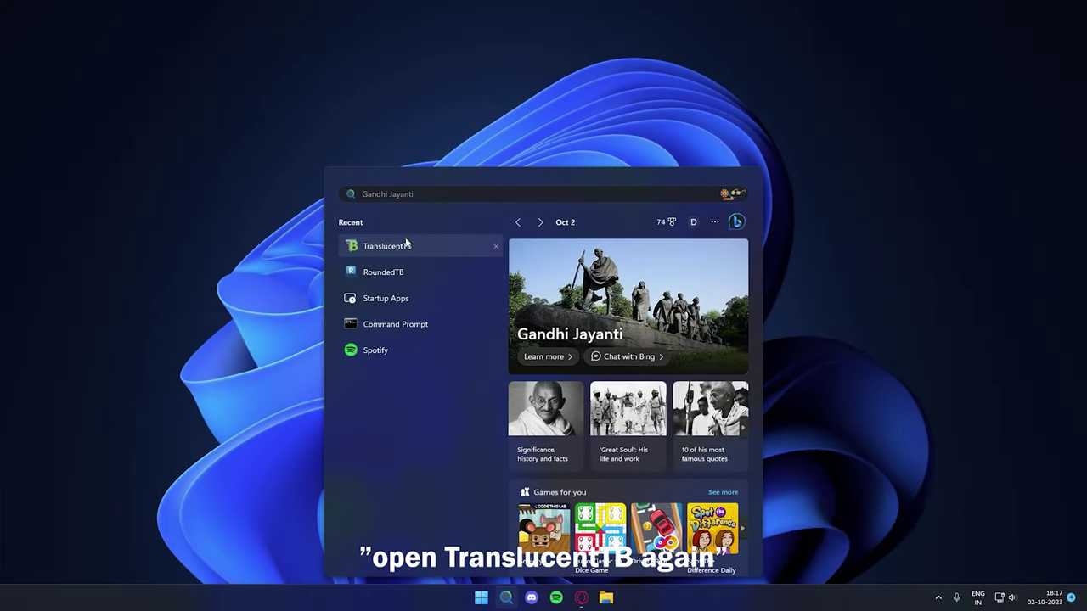
pyautogui.click(407, 253)
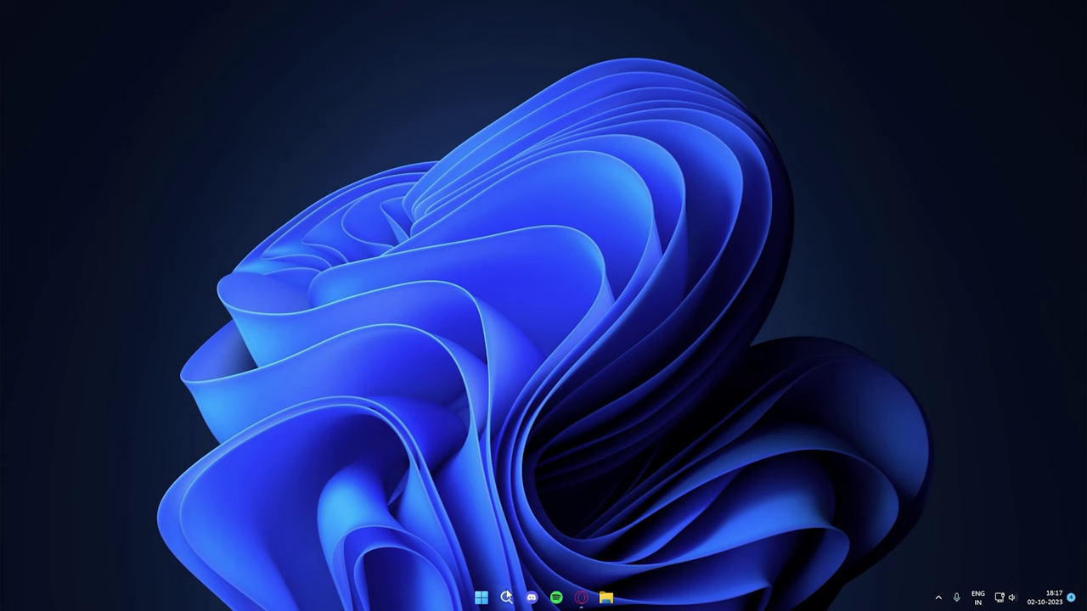
# - Launch RoundedTB, enable "Show system tray on hover" in its settings and close the settings window
pyautogui.click(507, 597)
pyautogui.click(389, 272)
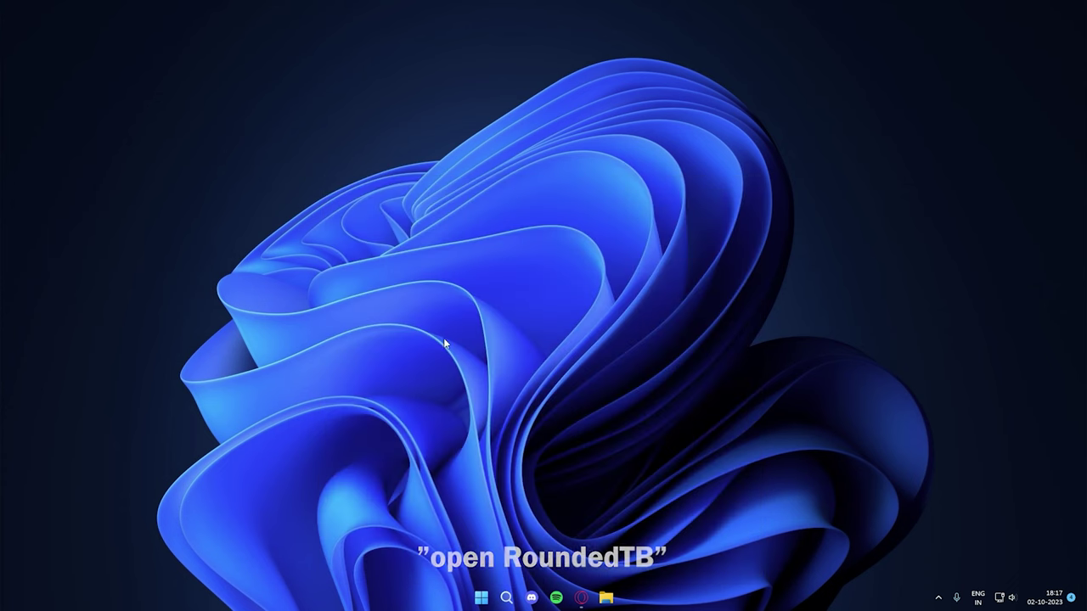
pyautogui.click(938, 597)
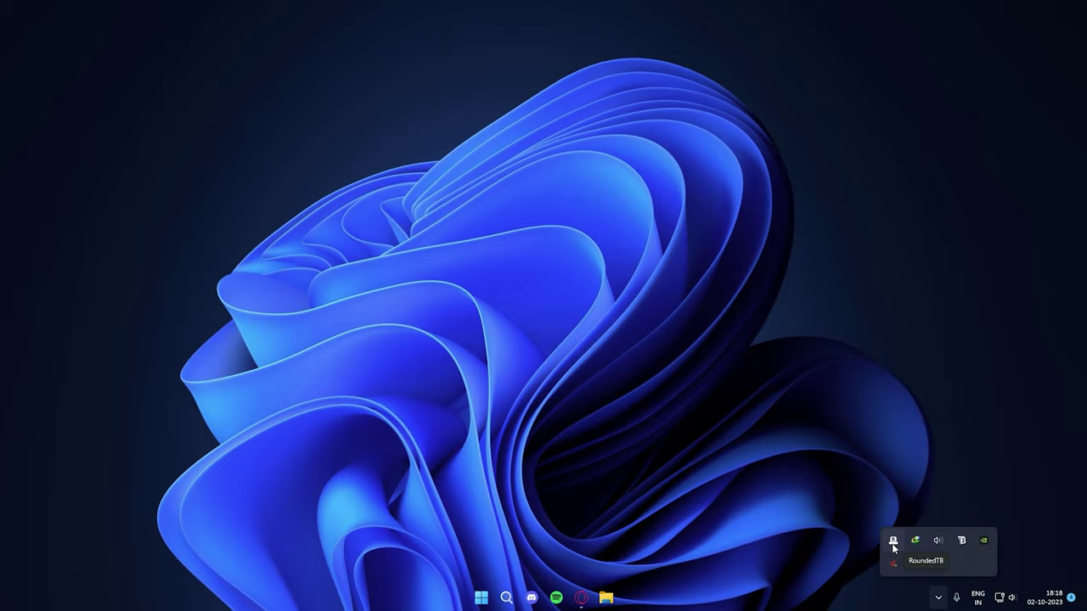
pyautogui.rightClick(894, 541)
pyautogui.click(920, 508)
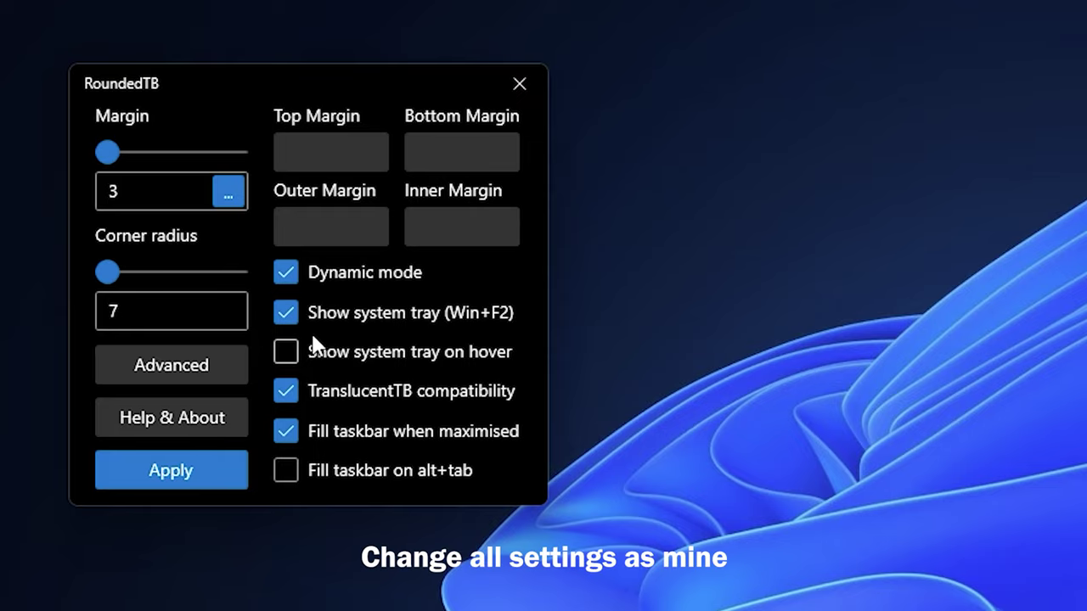
pyautogui.click(299, 348)
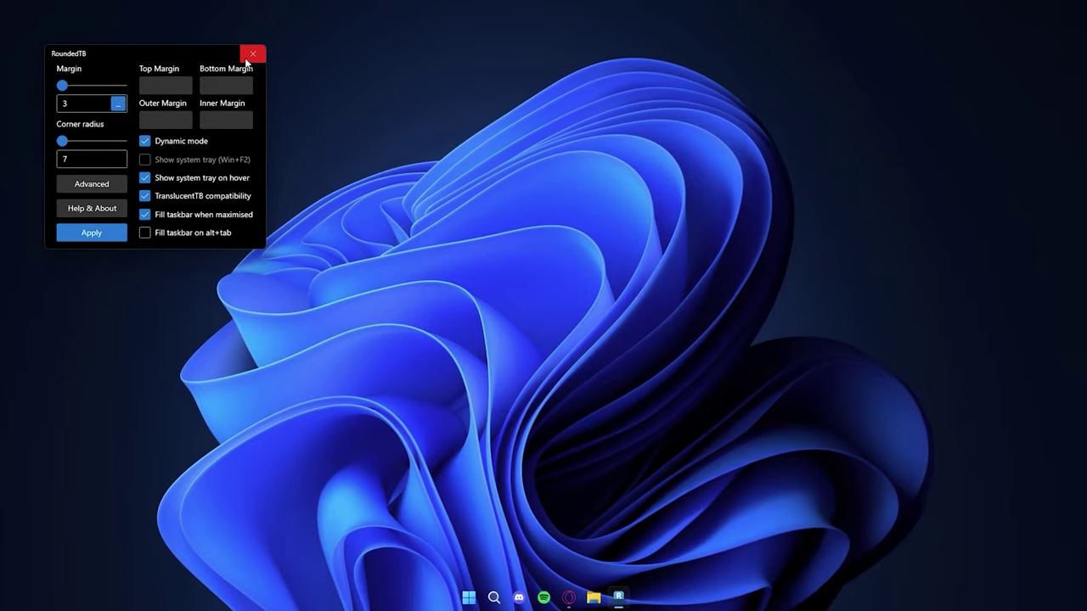
pyautogui.click(252, 55)
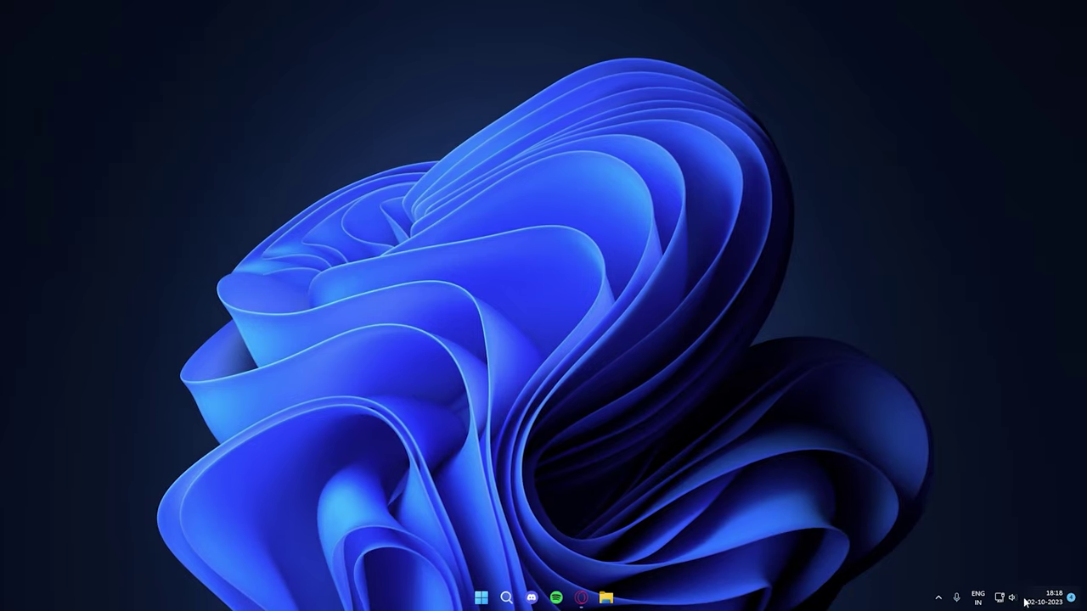
# - Set TranslucentTB's Desktop taskbar appearance to Acrylic
pyautogui.click(940, 599)
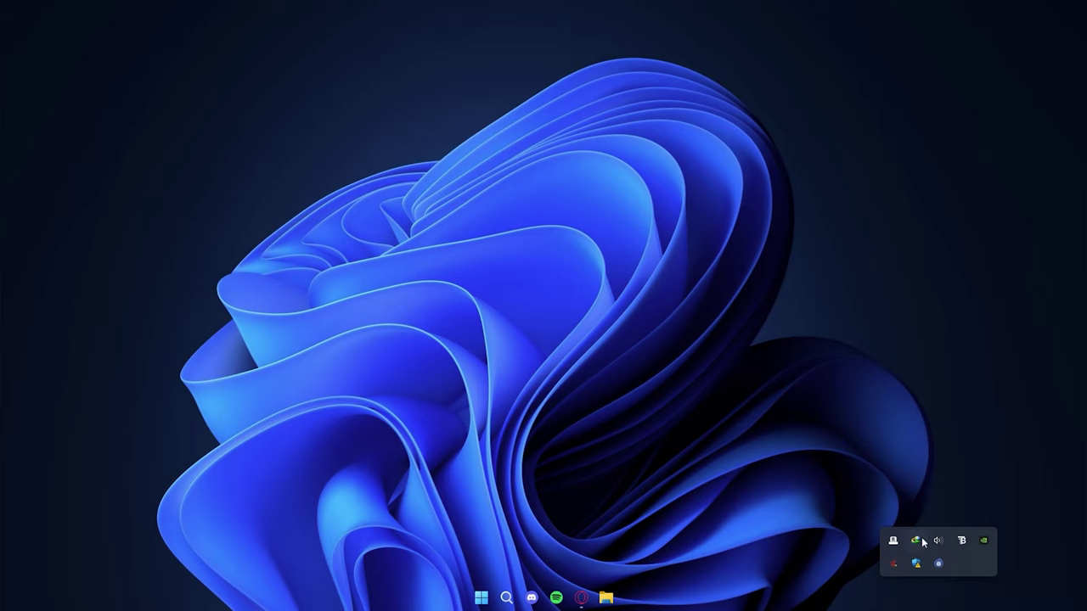
pyautogui.rightClick(962, 540)
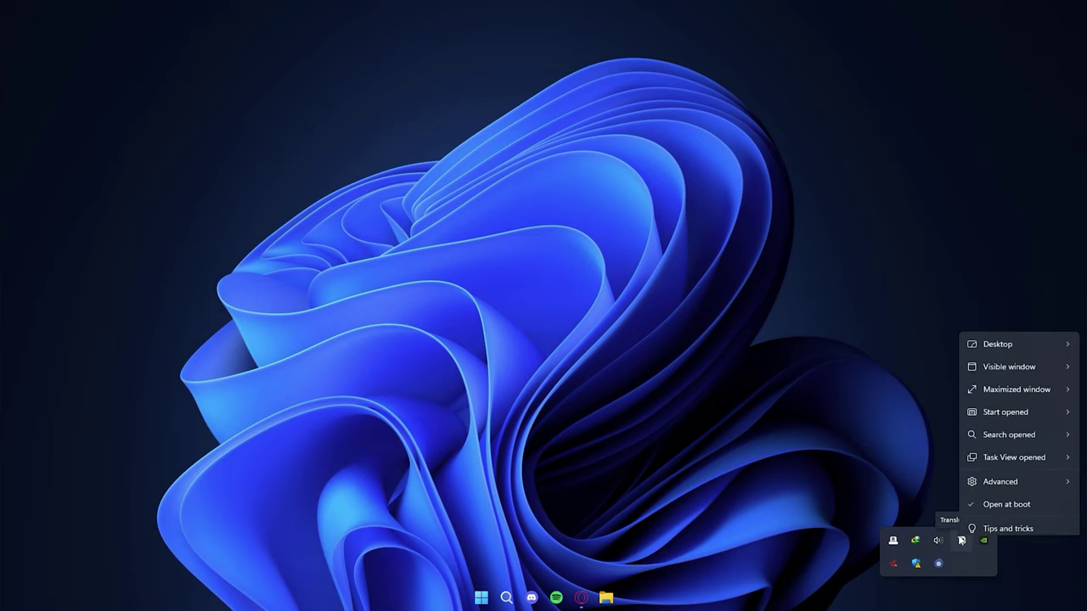
pyautogui.moveTo(994, 315)
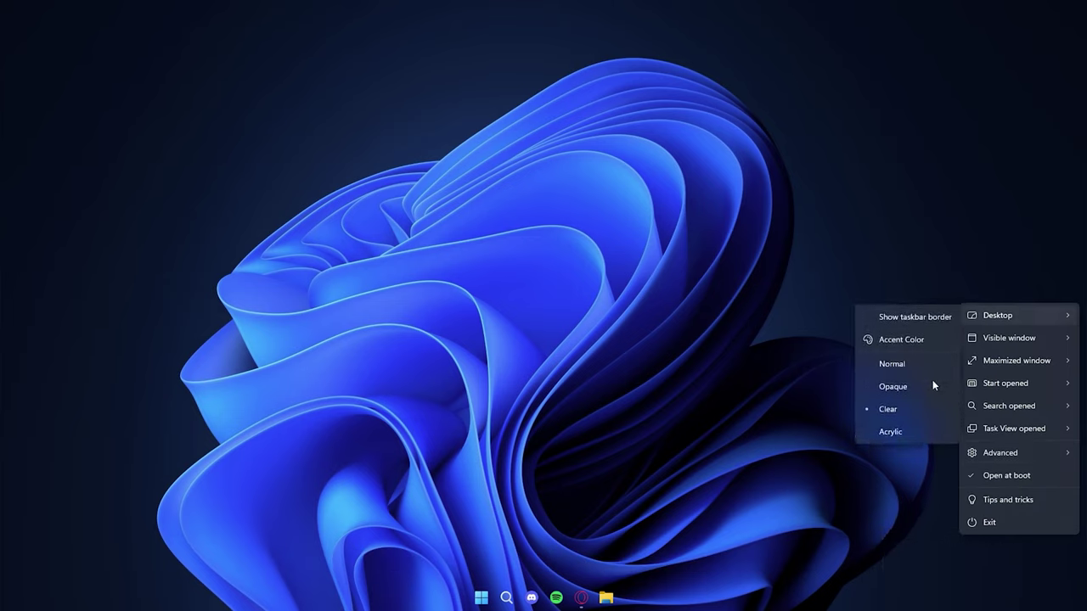
pyautogui.click(916, 433)
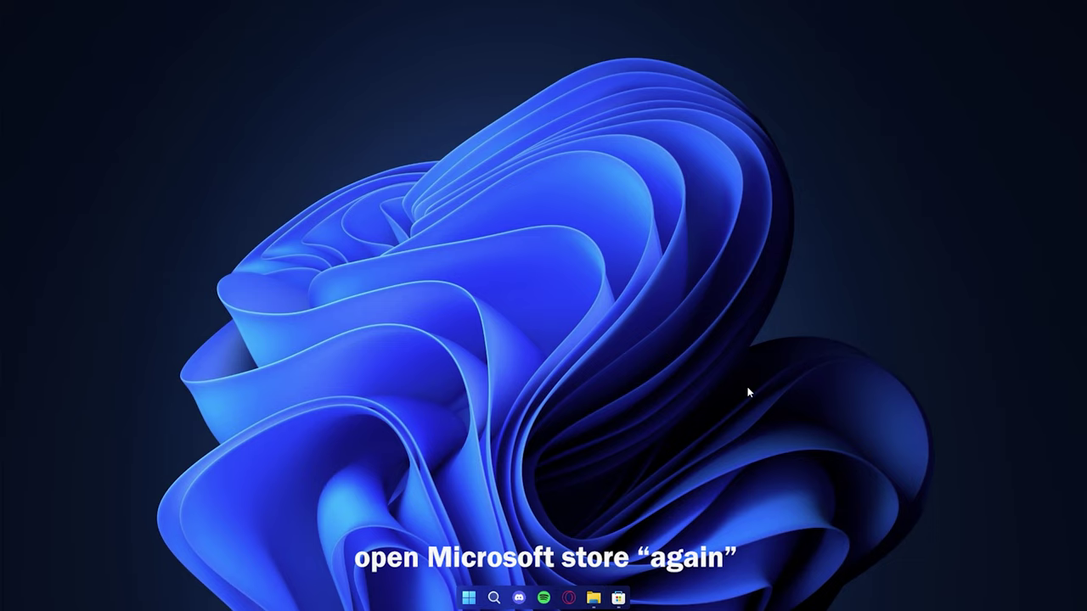
# - Search the Microsoft Store for "livel" and open the Lively Wallpaper app page
pyautogui.click(619, 598)
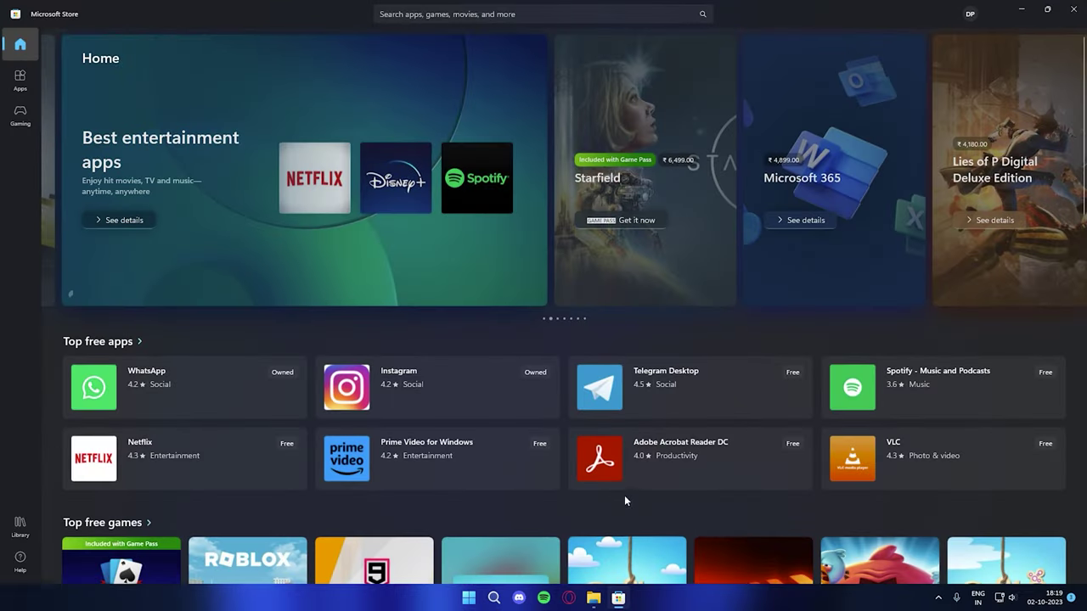
pyautogui.click(588, 10)
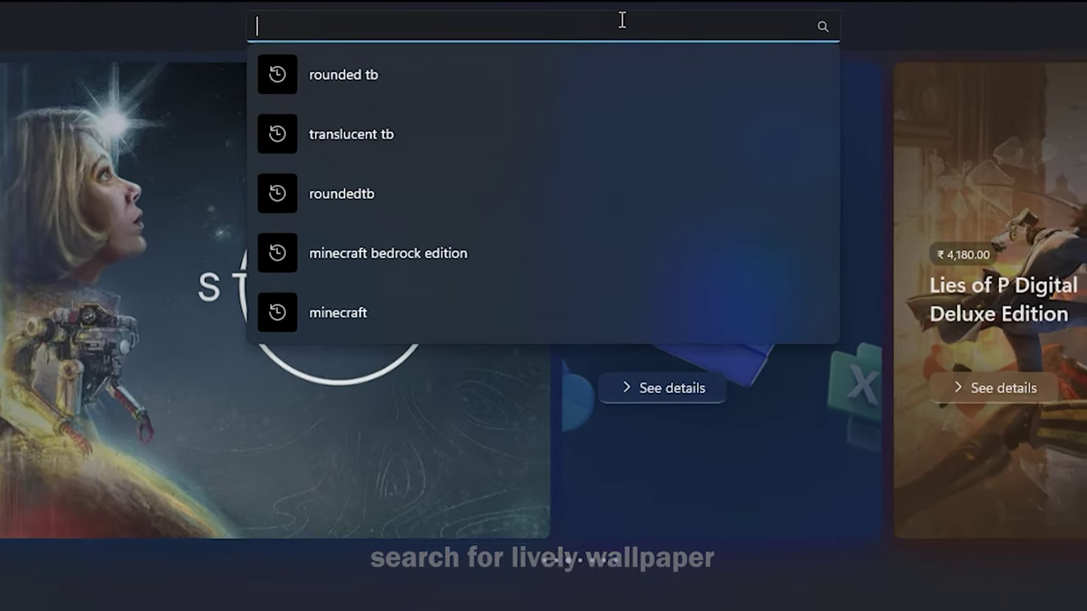
pyautogui.write('li')
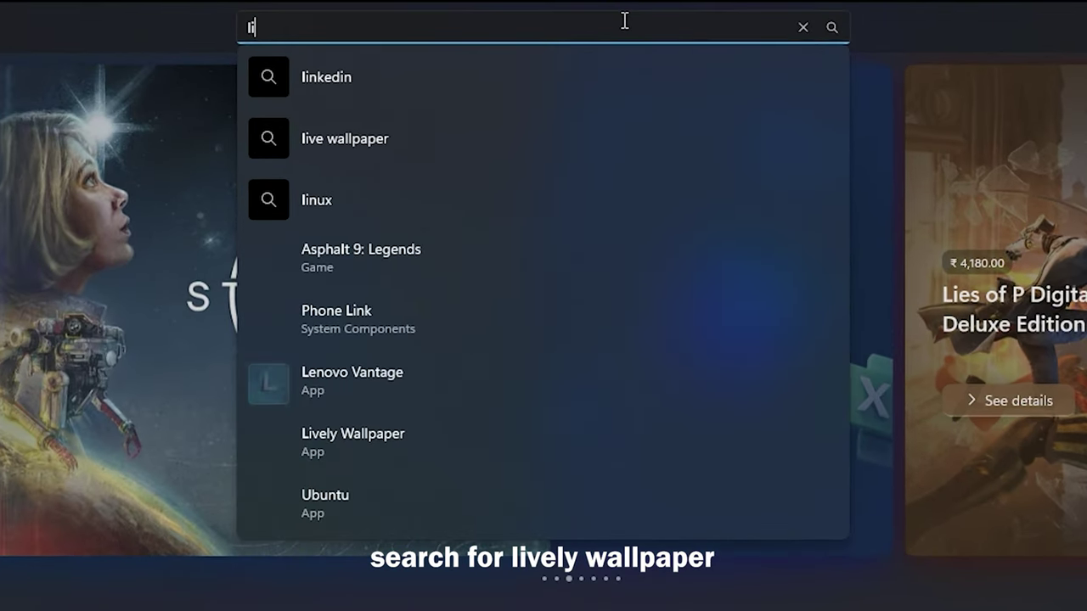
pyautogui.write('vel')
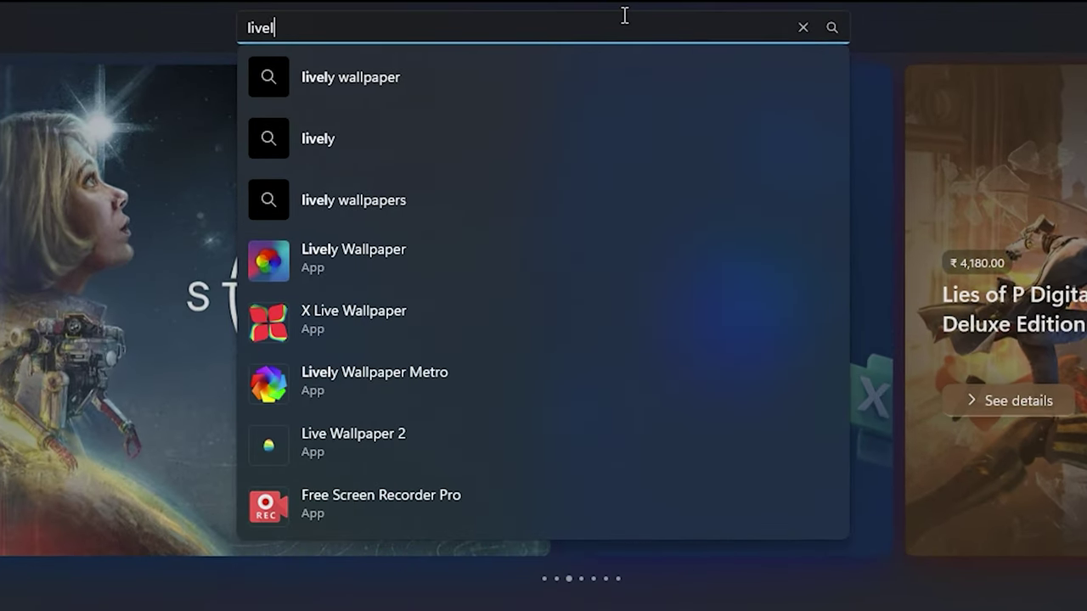
pyautogui.click(548, 242)
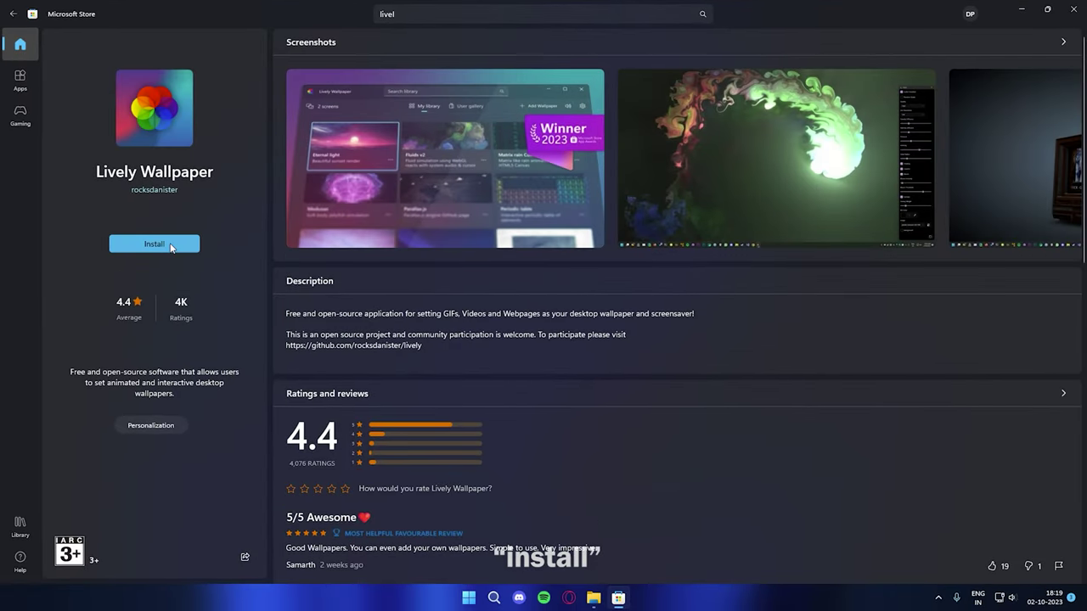
# - Install Lively Wallpaper, launch it and close the Microsoft Store window
pyautogui.click(170, 243)
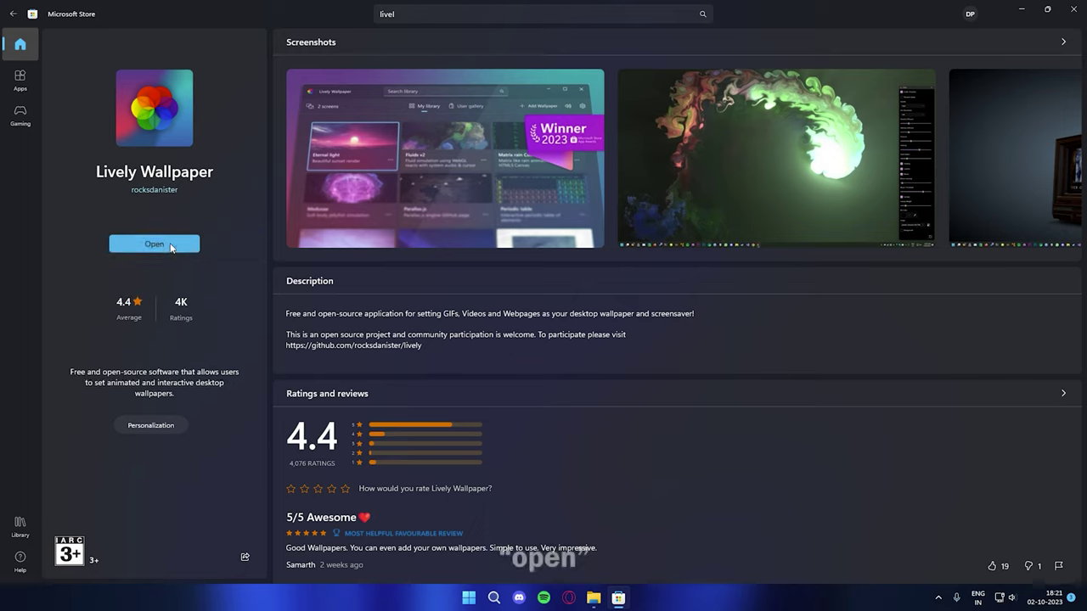
pyautogui.click(170, 244)
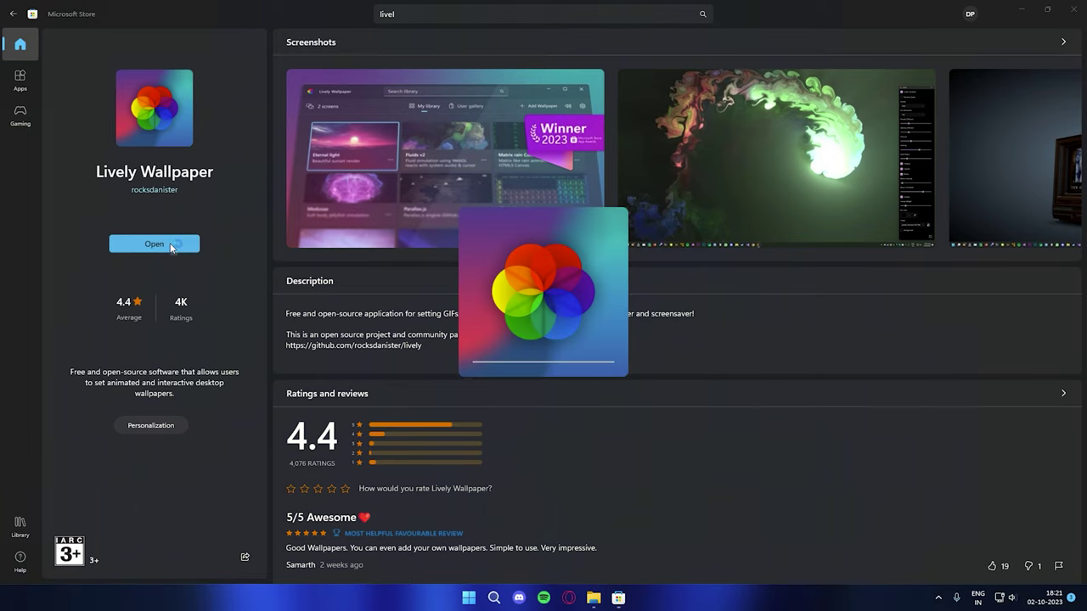
pyautogui.click(1072, 8)
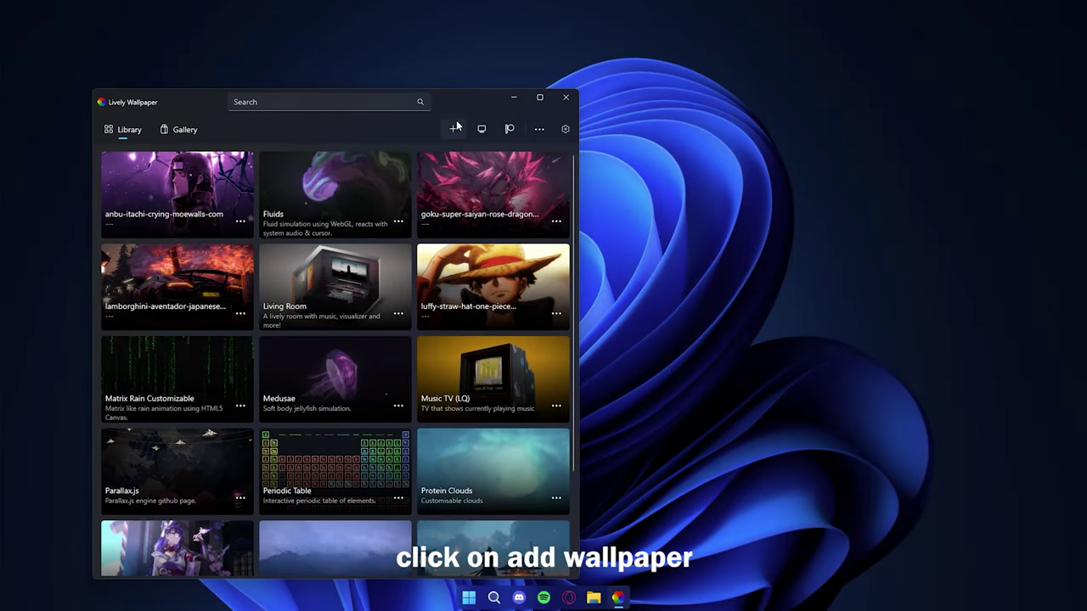
# - Add traditional-chinese-house-cherry-blossom-moewalls-com.mp4 from Music > files as the live wallpaper, keeping its default title, and close Lively Wallpaper
pyautogui.click(455, 128)
pyautogui.click(448, 323)
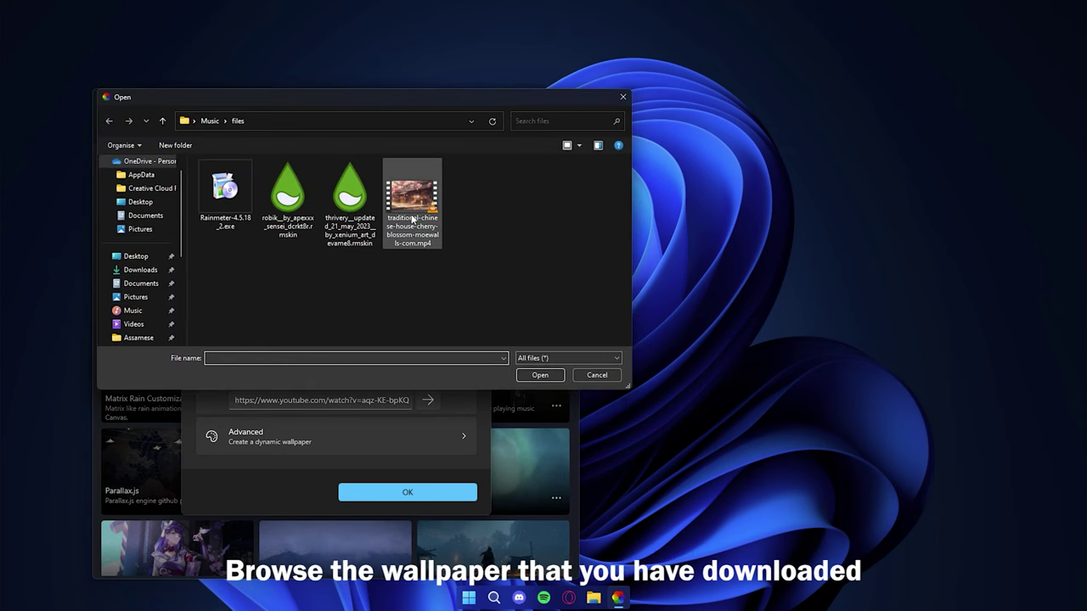
pyautogui.click(413, 219)
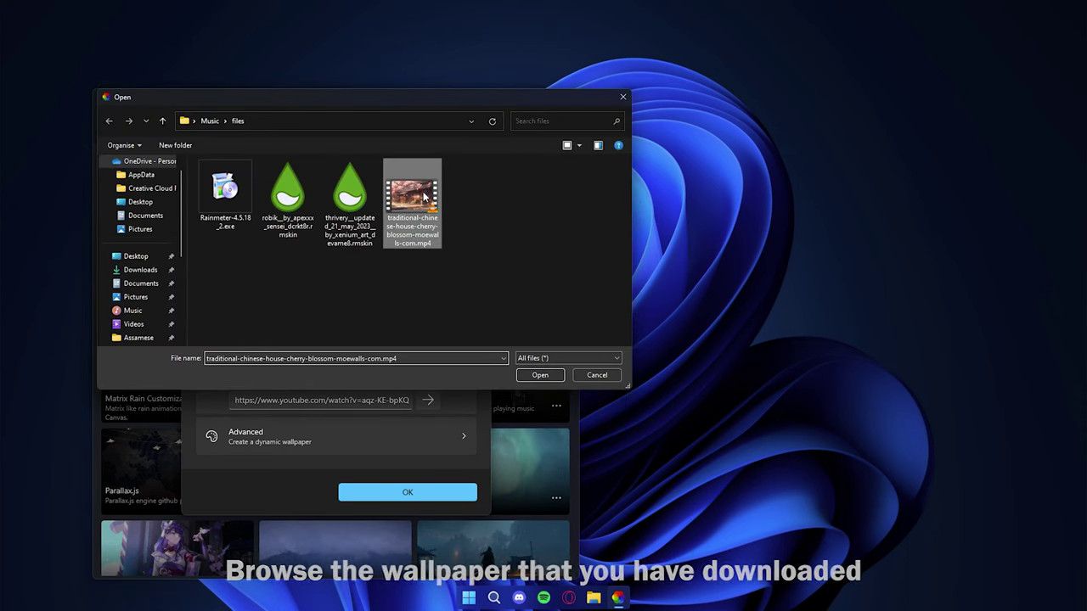
pyautogui.click(538, 376)
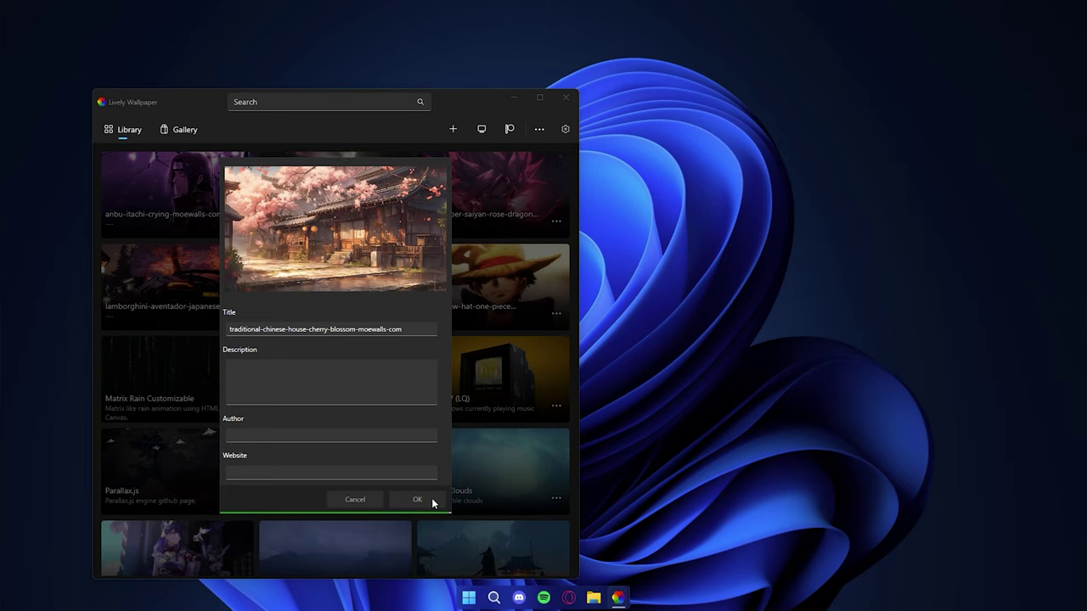
pyautogui.click(417, 500)
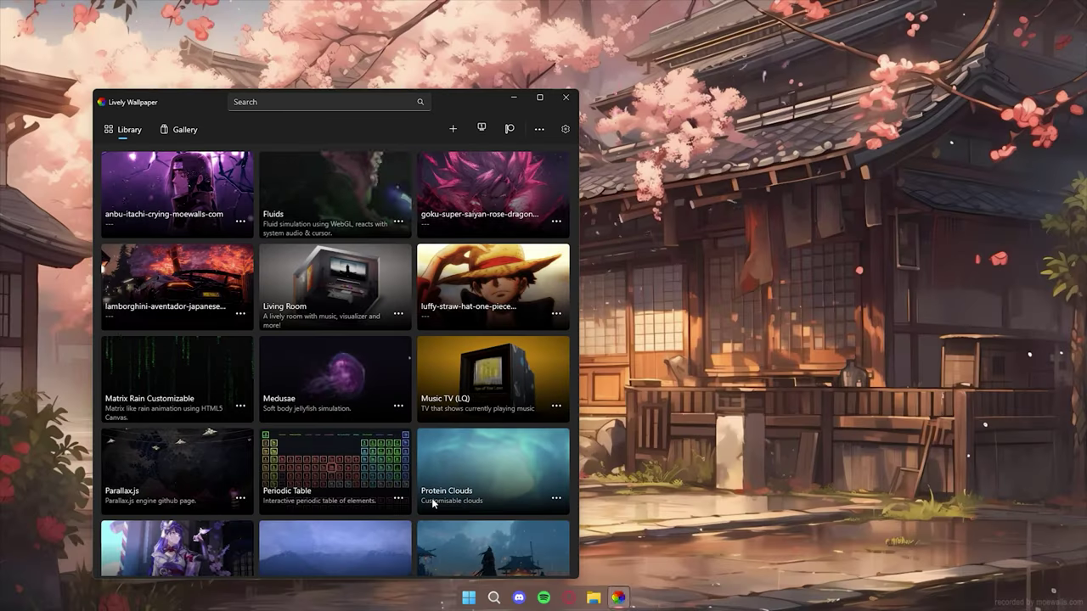
pyautogui.click(565, 97)
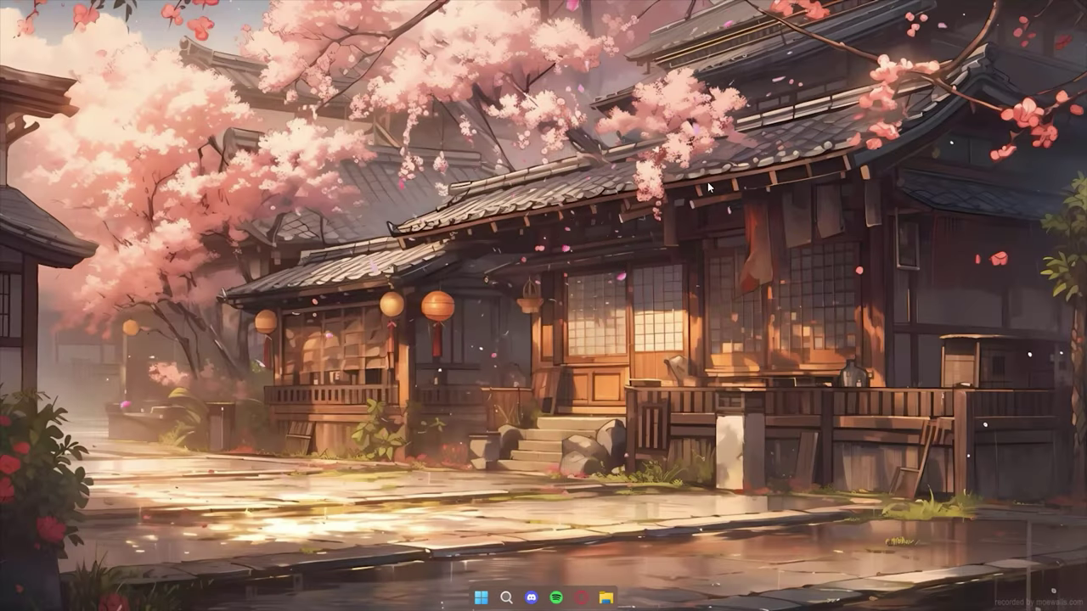
# - Run the Rainmeter-4.5.18 installer from the files folder and complete a standard installation in English with the default options
pyautogui.click(605, 597)
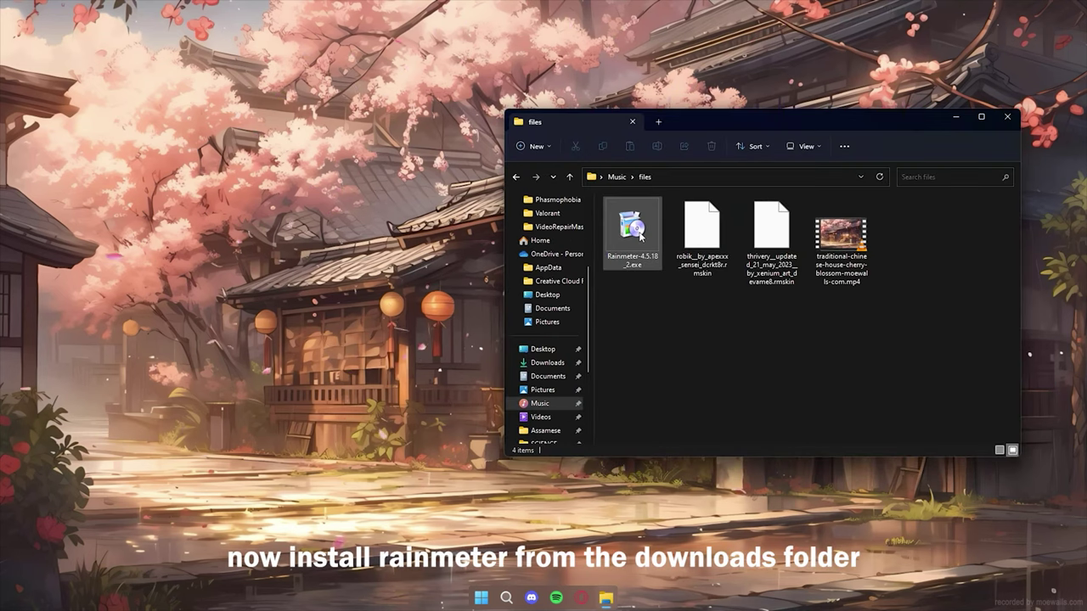
pyautogui.rightClick(640, 238)
pyautogui.click(667, 270)
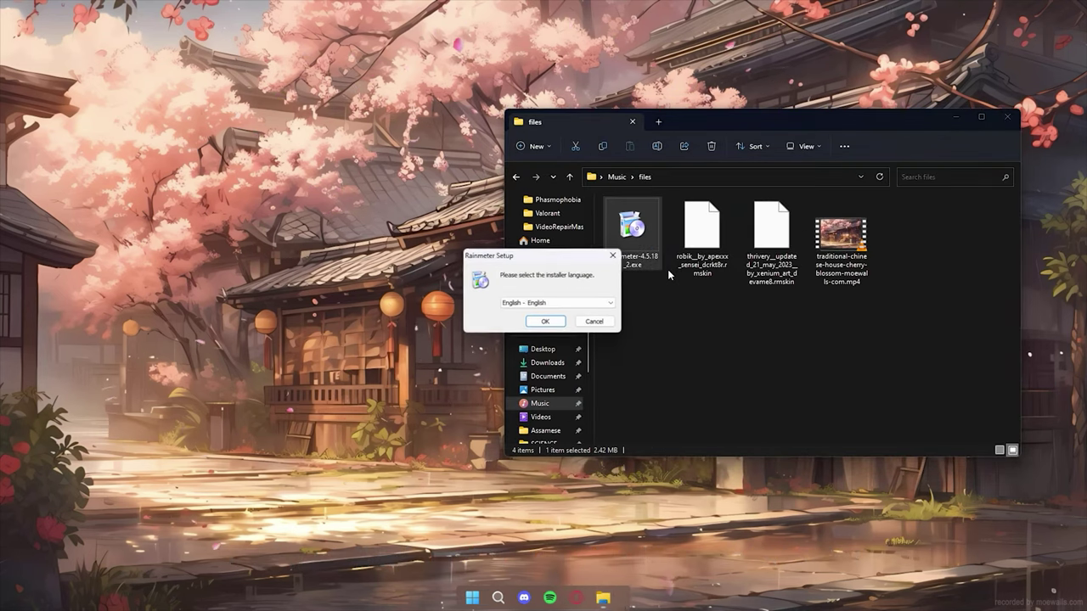
pyautogui.click(553, 322)
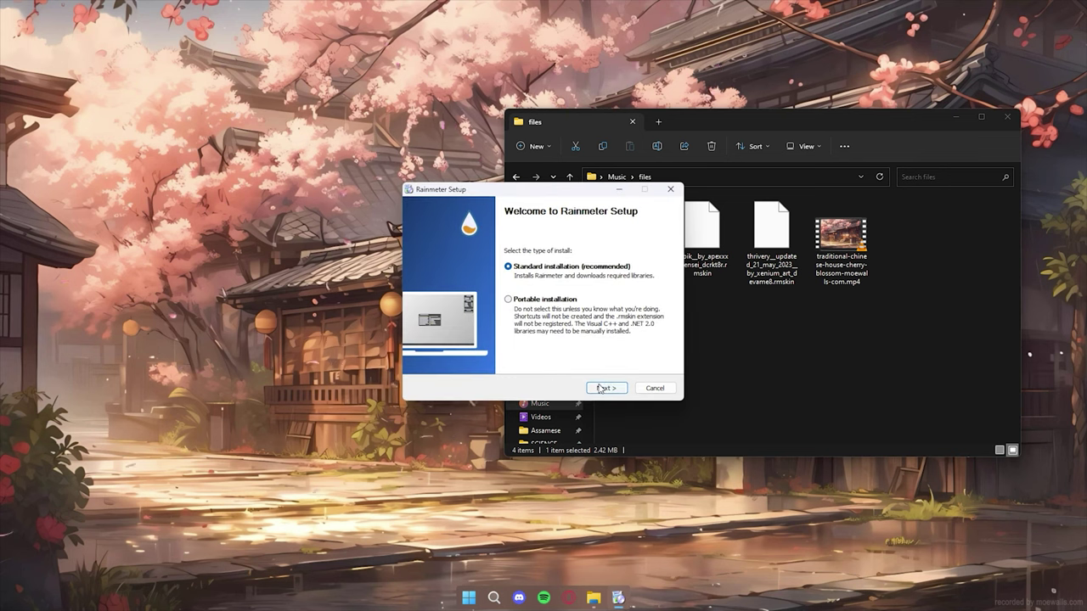
pyautogui.click(602, 388)
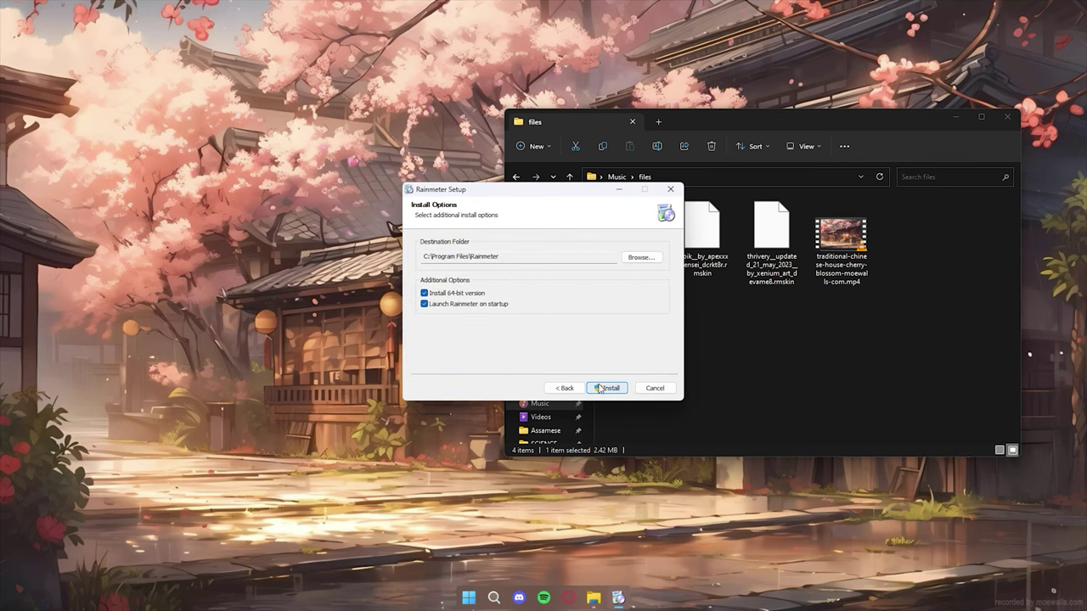
pyautogui.click(599, 389)
pyautogui.click(486, 393)
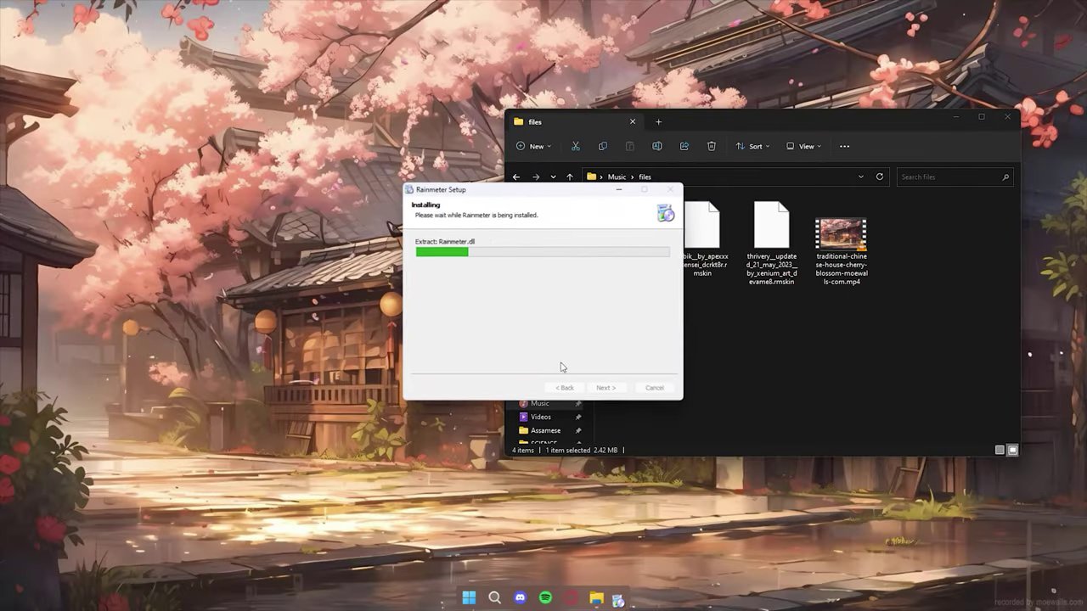
pyautogui.click(607, 388)
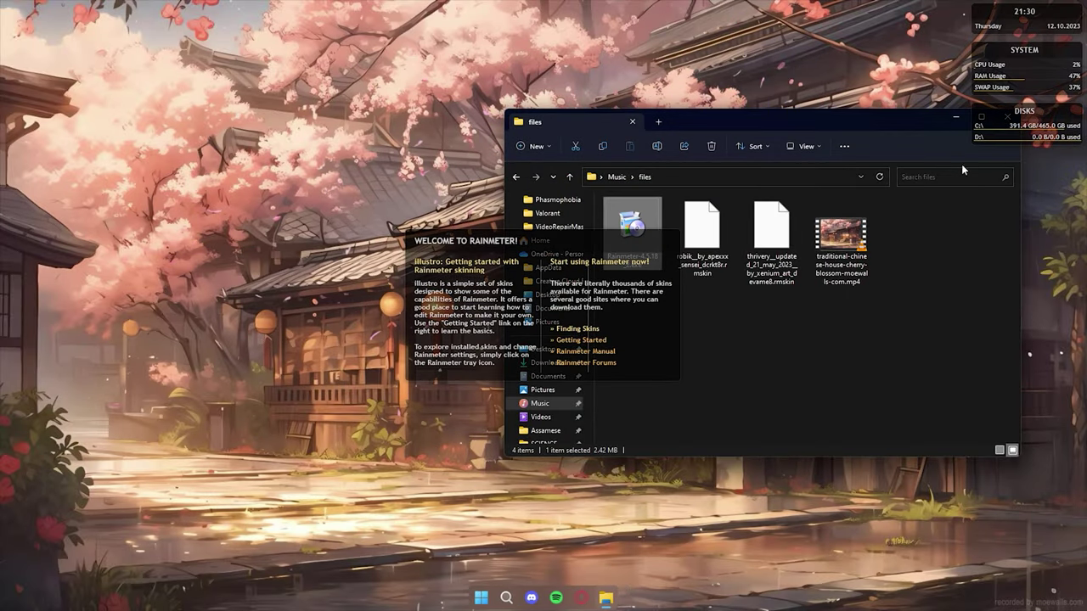
# - Minimize the files folder and unload the preloaded illustro Clock, System, Disks and Welcome skins from the desktop
pyautogui.click(955, 118)
pyautogui.rightClick(985, 15)
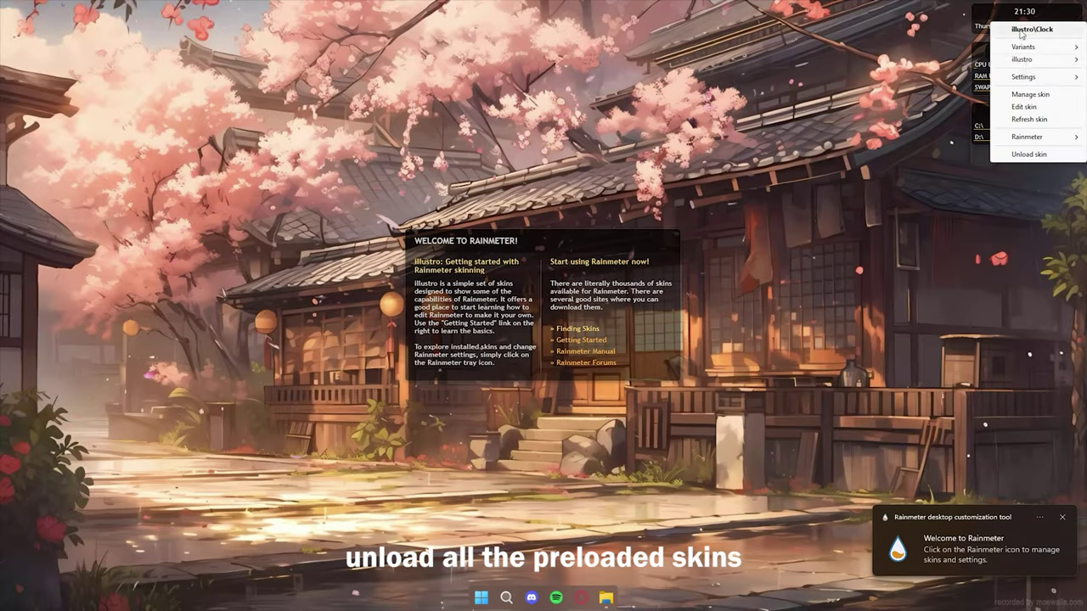
pyautogui.click(1025, 138)
pyautogui.rightClick(1024, 71)
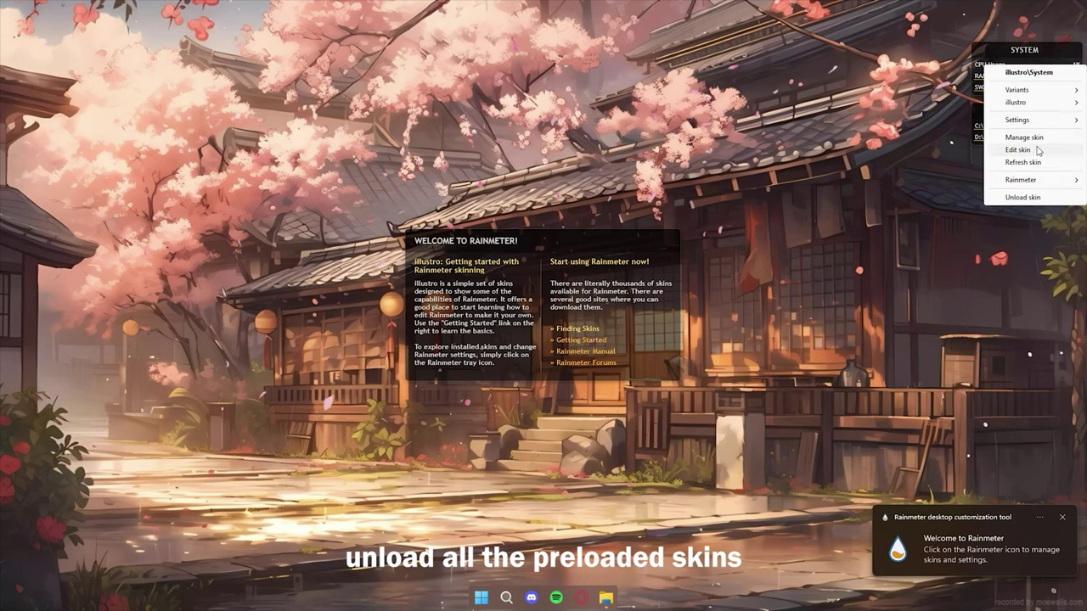
pyautogui.click(1031, 197)
pyautogui.rightClick(1019, 125)
pyautogui.click(1032, 253)
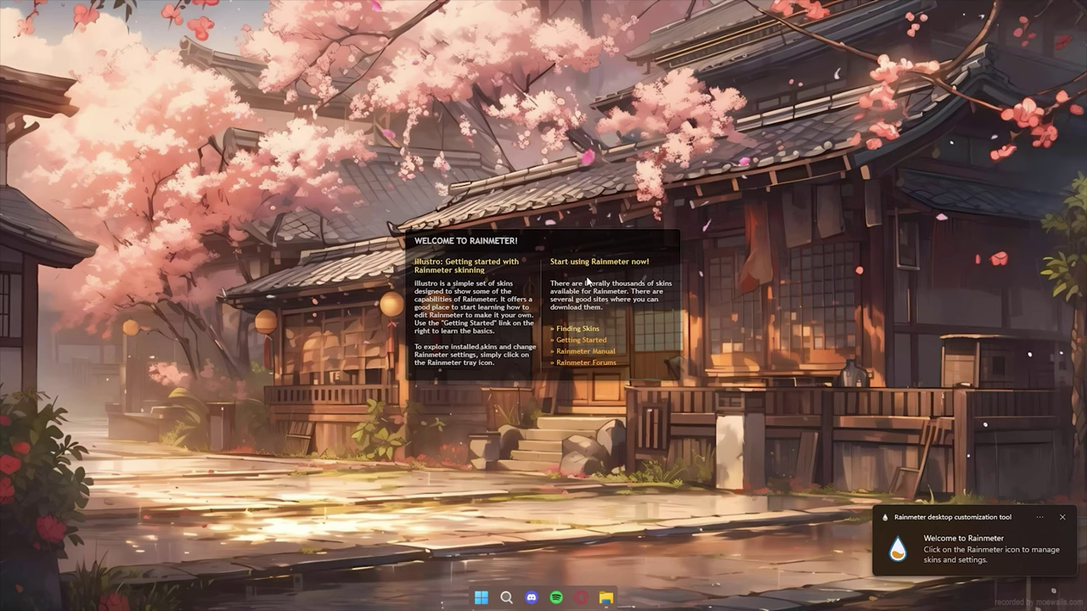
pyautogui.rightClick(586, 277)
pyautogui.click(620, 411)
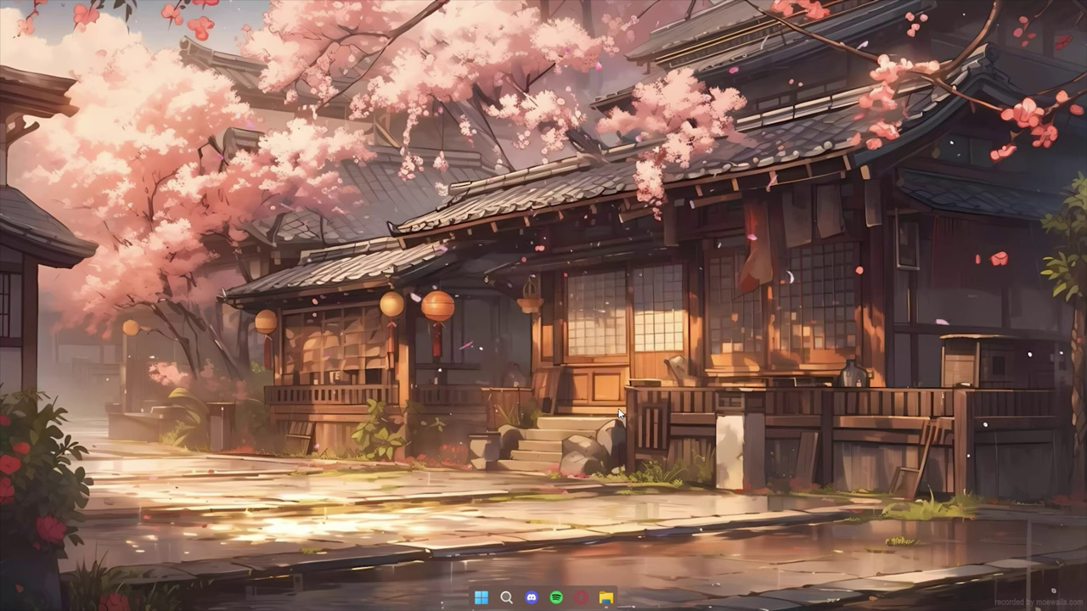
# - Install the Robik skin package from the files folder with its included layout applied
pyautogui.click(605, 598)
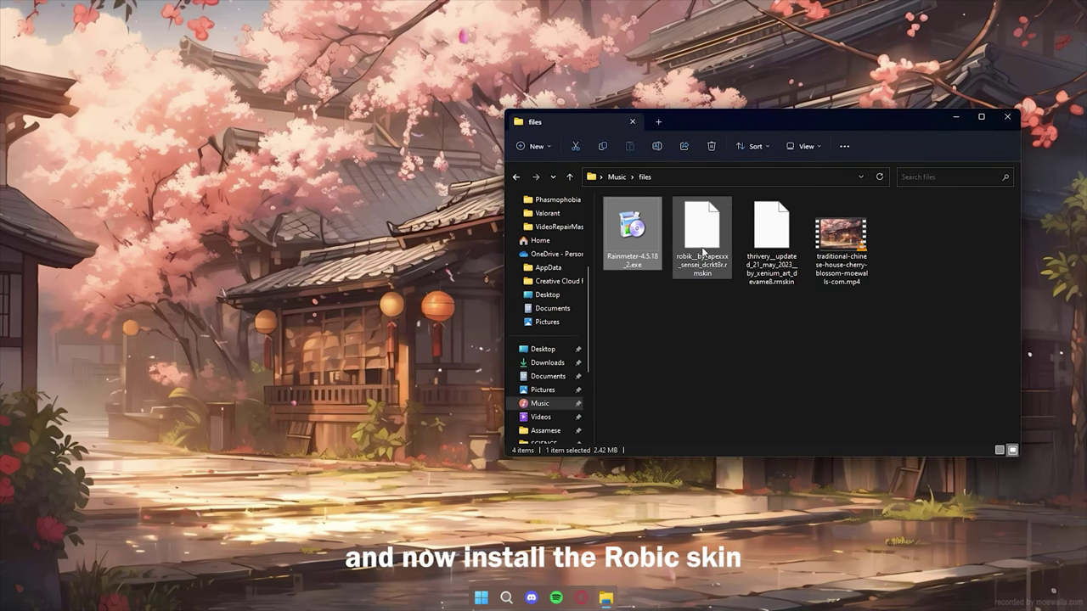
pyautogui.rightClick(711, 232)
pyautogui.click(724, 269)
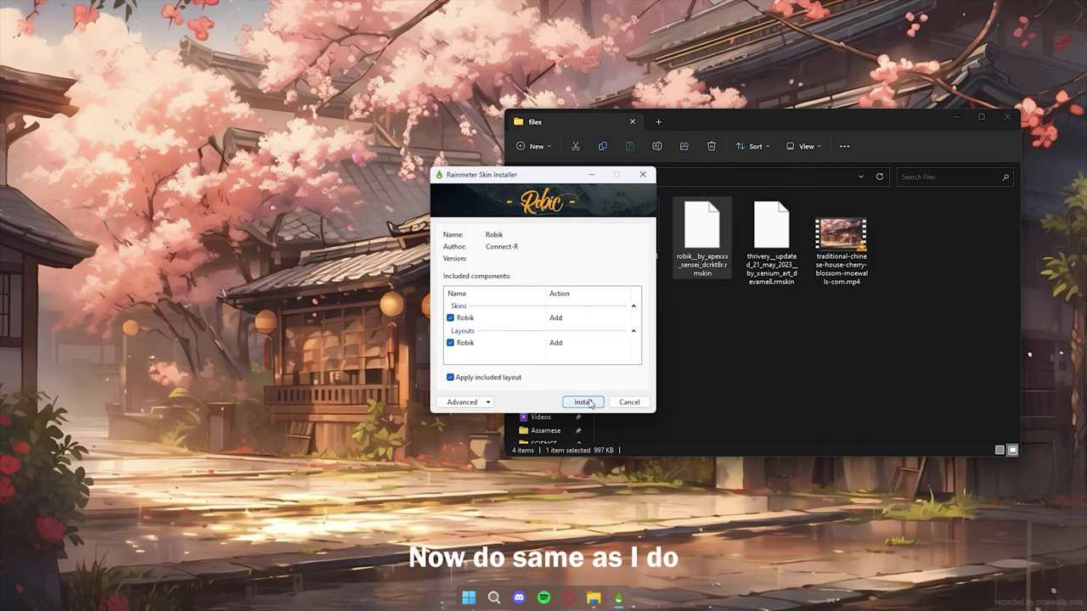
pyautogui.click(584, 403)
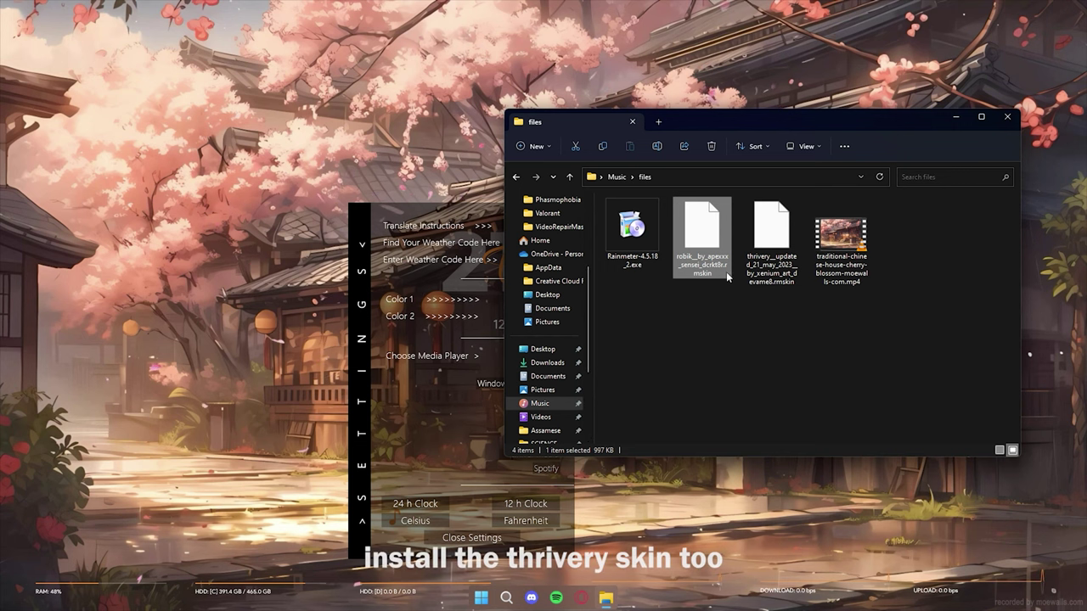
# - Install the Thrivery skin package with its WebNowPlaying.dll plugin and close the files folder
pyautogui.click(769, 255)
pyautogui.rightClick(779, 268)
pyautogui.click(786, 274)
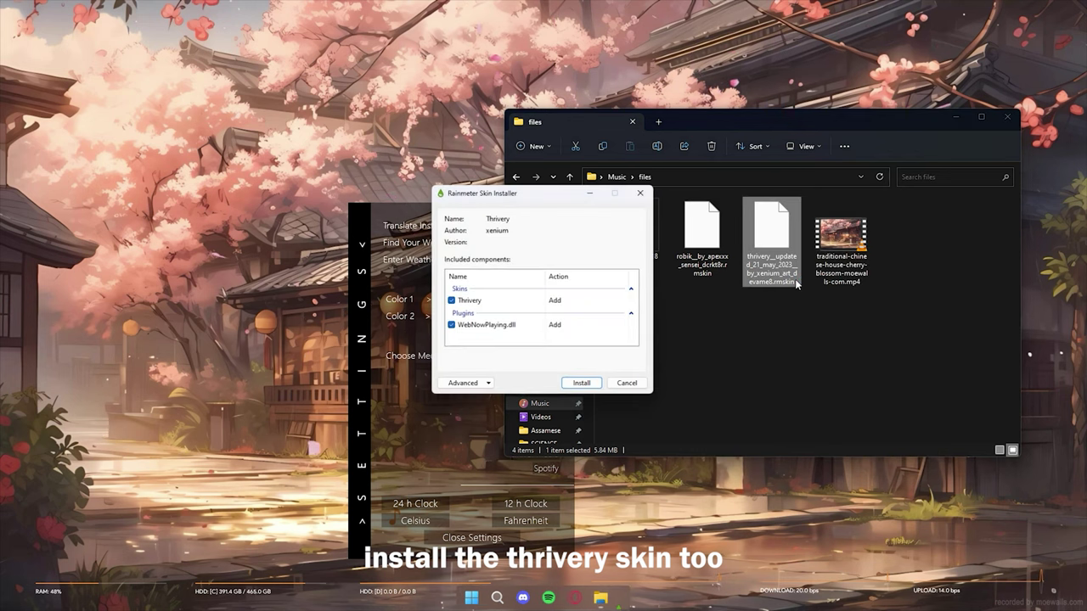
pyautogui.click(583, 385)
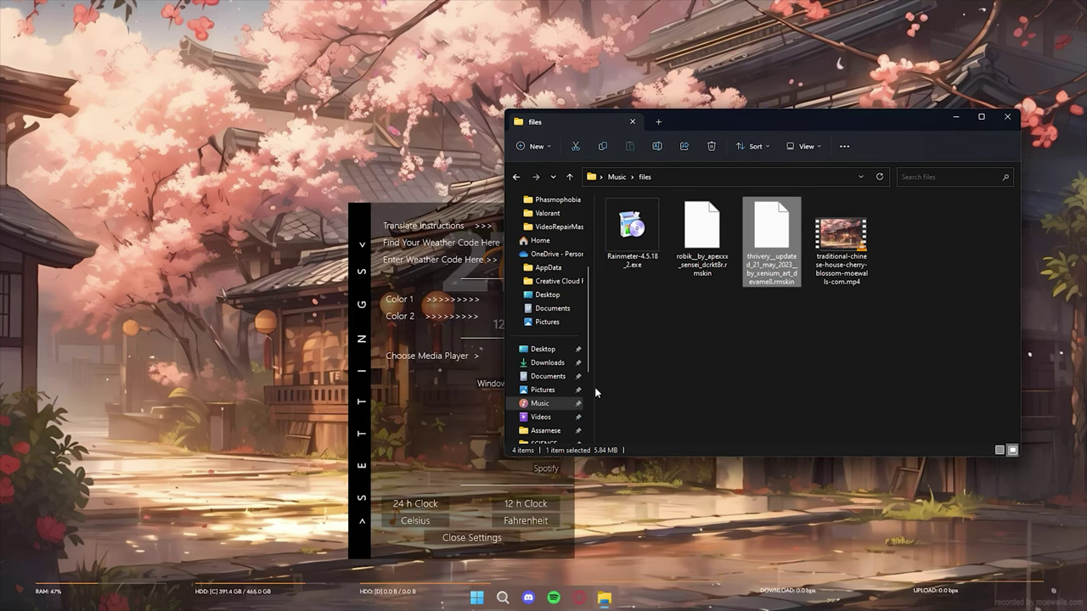
pyautogui.click(1004, 117)
# - Separate the Robik settings panel from the clock on the desktop, unload the Robik Clock skin and close the settings panel
pyautogui.moveTo(531, 273); pyautogui.dragTo(357, 215)
pyautogui.moveTo(561, 273); pyautogui.dragTo(632, 274)
pyautogui.rightClick(631, 270)
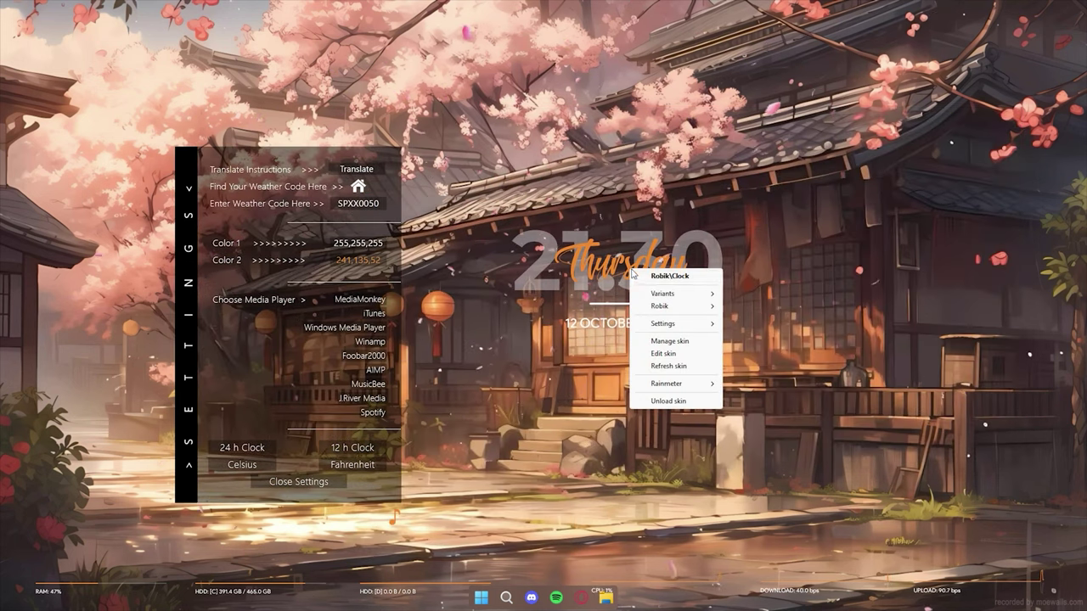
pyautogui.click(666, 403)
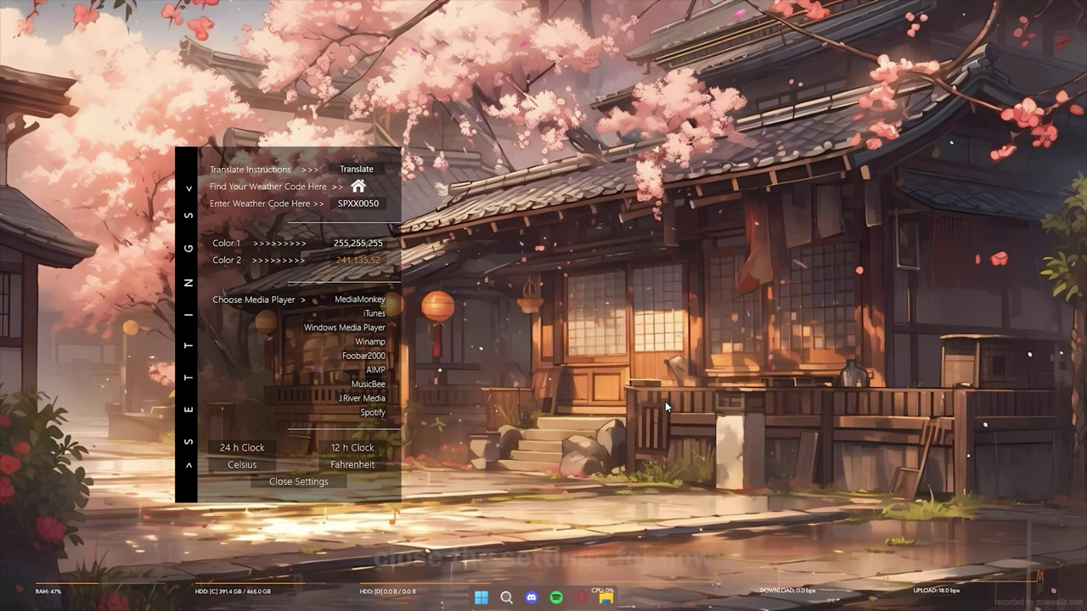
pyautogui.click(324, 483)
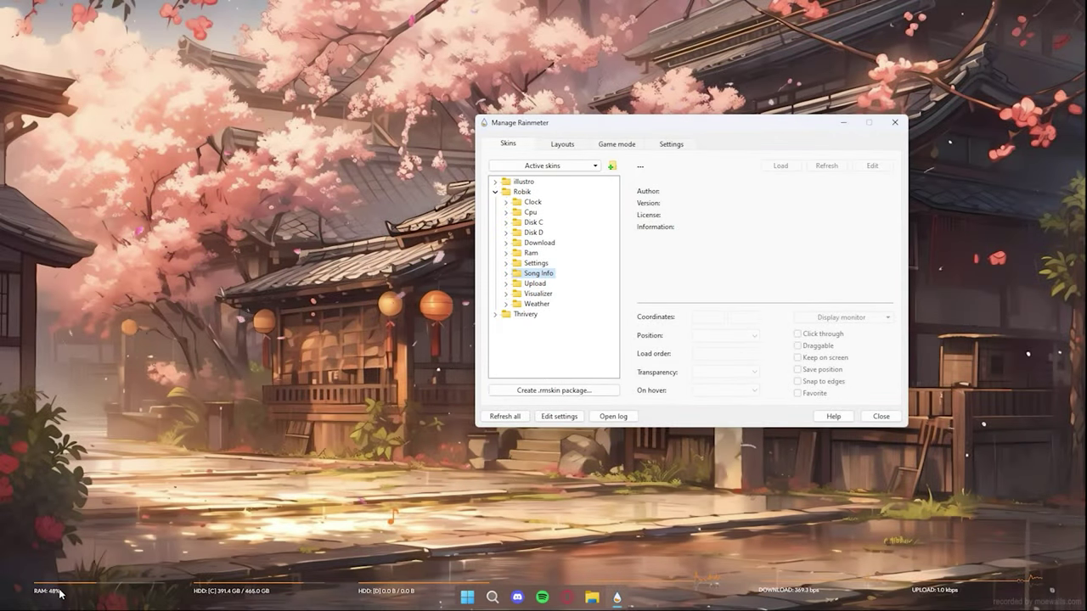
# - Stack the Robik RAM, disk C, disk D and download meters in a column over the left part of the wallpaper
pyautogui.moveTo(142, 588); pyautogui.dragTo(116, 500)
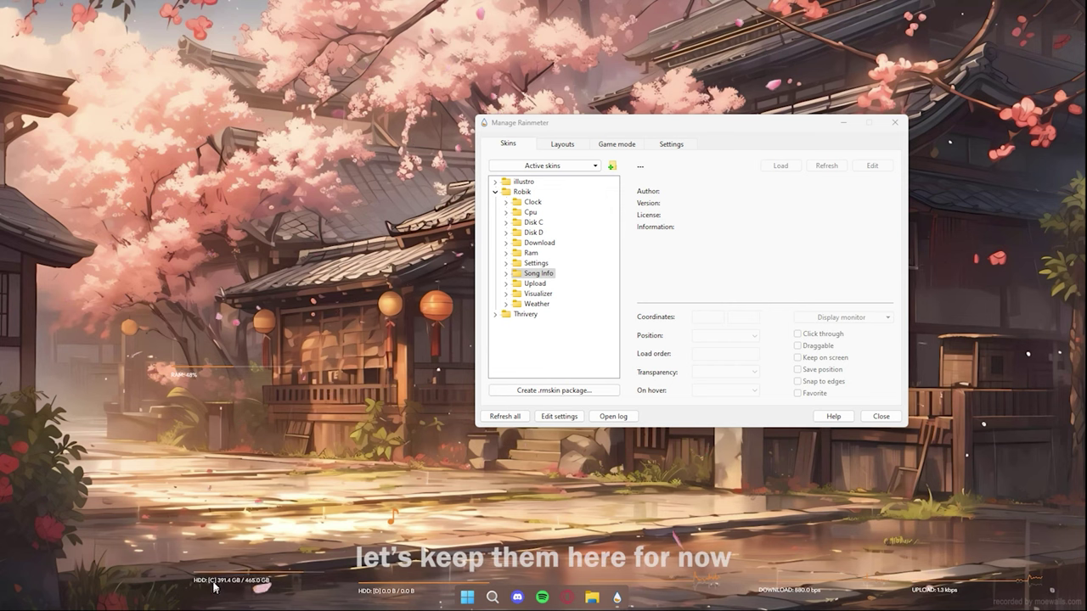
pyautogui.moveTo(214, 594); pyautogui.dragTo(185, 431)
pyautogui.moveTo(380, 586); pyautogui.dragTo(232, 472)
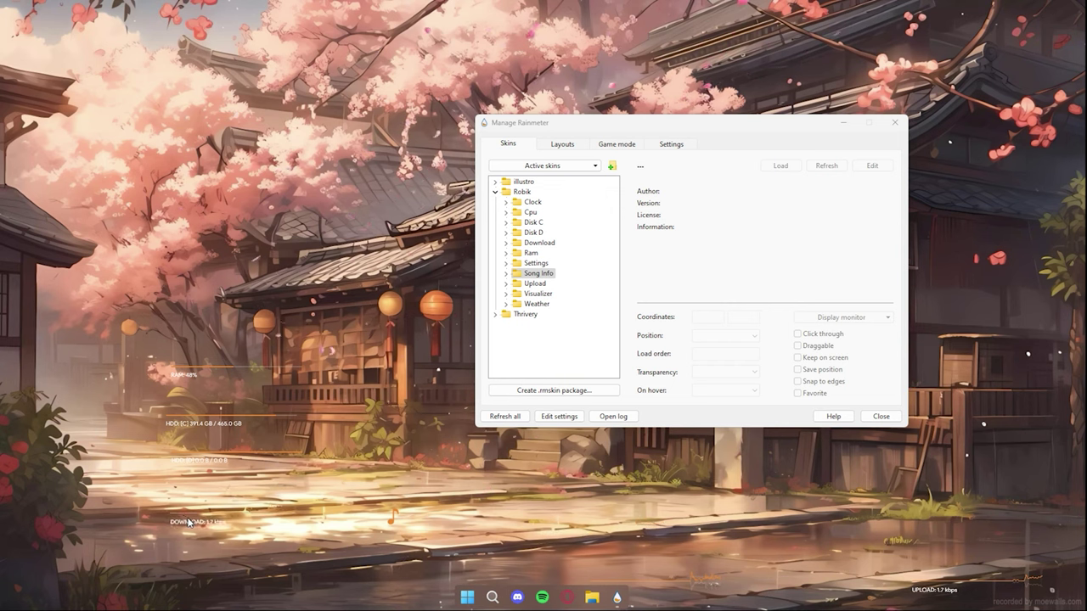
# - Unload the Robik Upload and Cpu skins from the desktop
pyautogui.rightClick(951, 599)
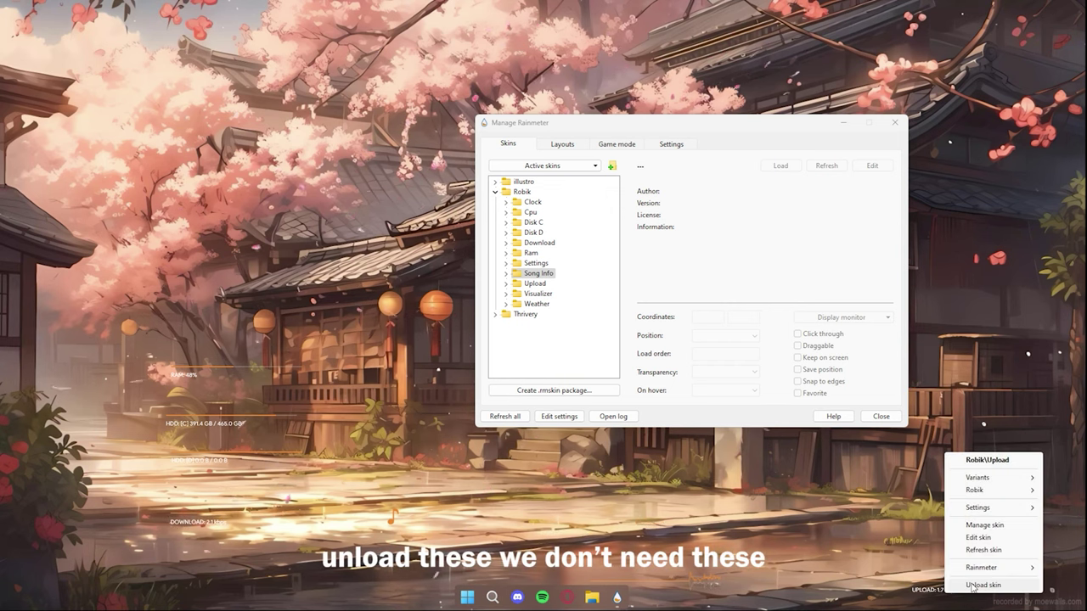
pyautogui.click(942, 583)
pyautogui.rightClick(745, 551)
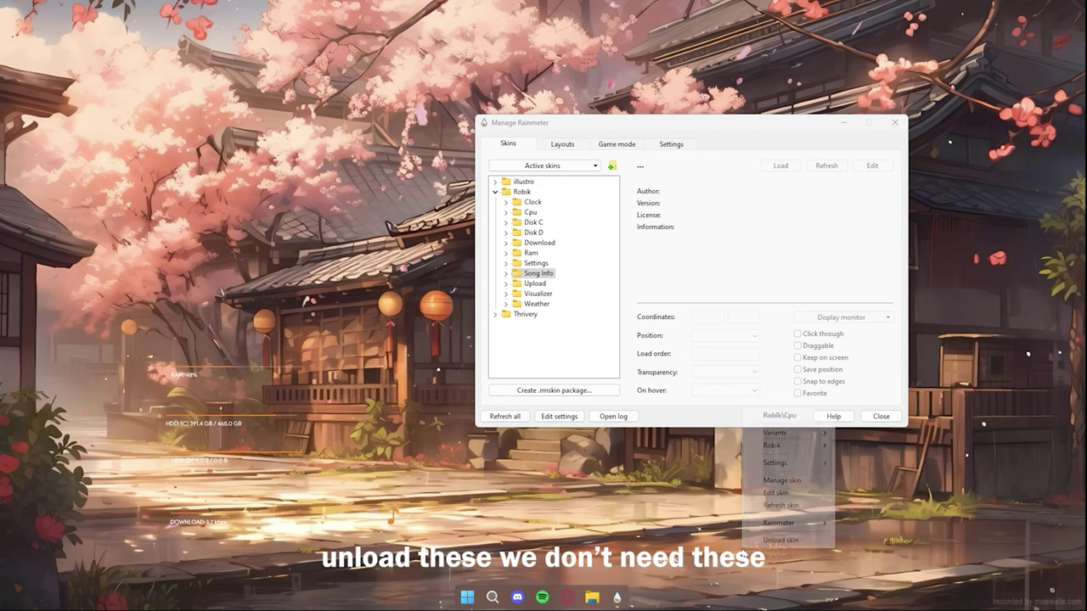
pyautogui.click(776, 541)
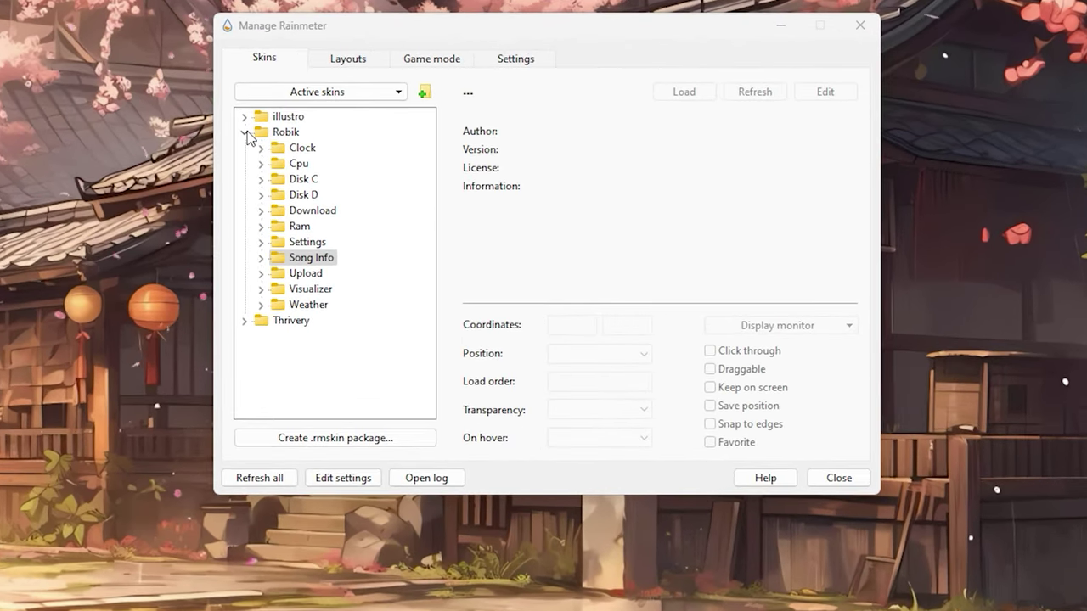
# - Load the Dock.ini skin from the Thrivery skin collection
pyautogui.click(495, 192)
pyautogui.click(495, 203)
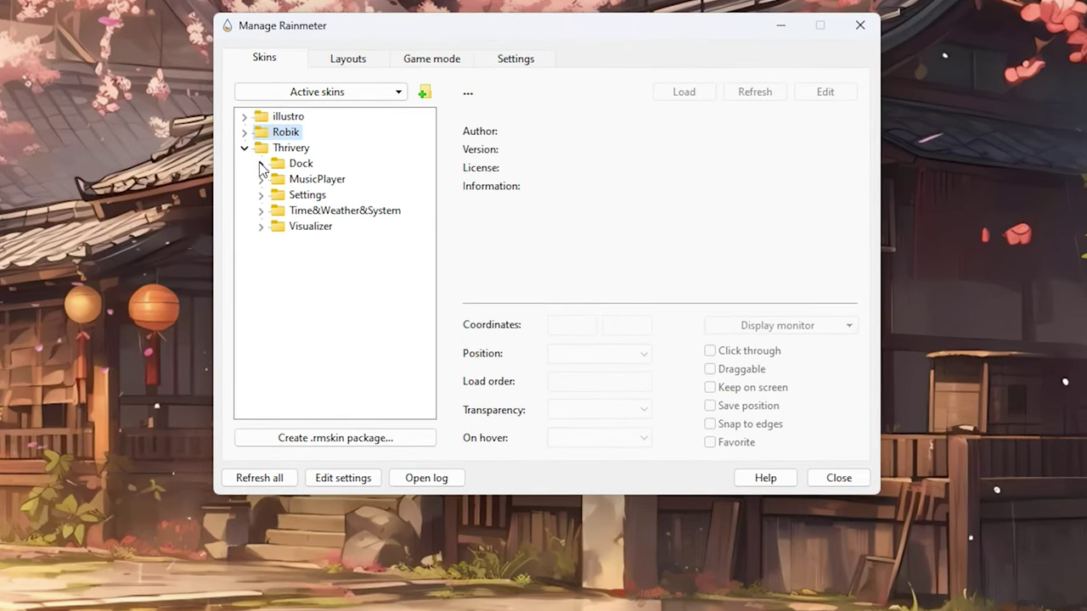
pyautogui.click(260, 168)
pyautogui.click(261, 169)
pyautogui.click(260, 170)
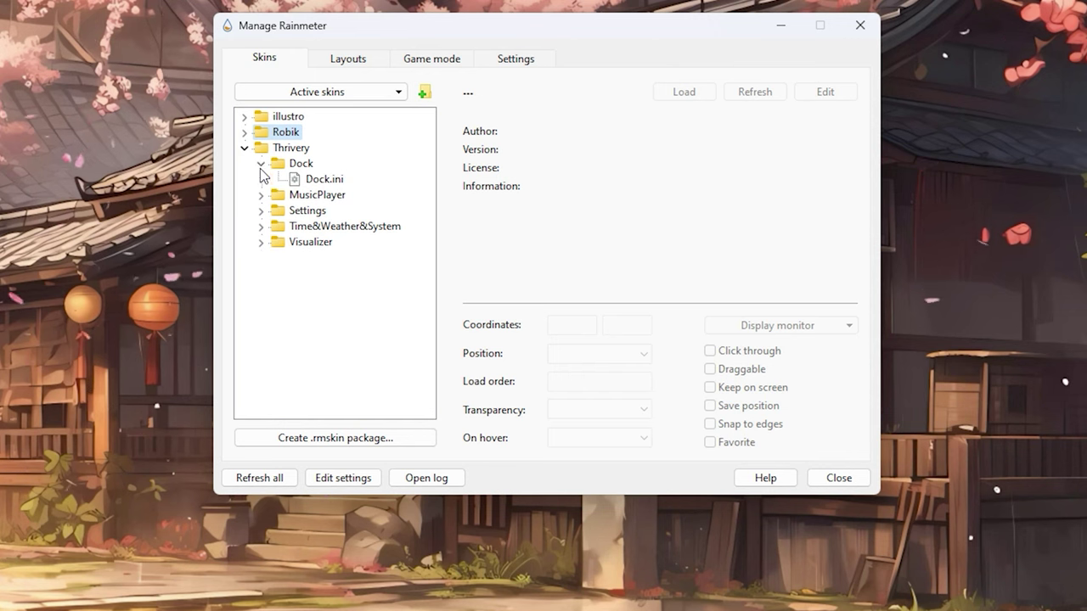
pyautogui.rightClick(311, 181)
pyautogui.click(338, 188)
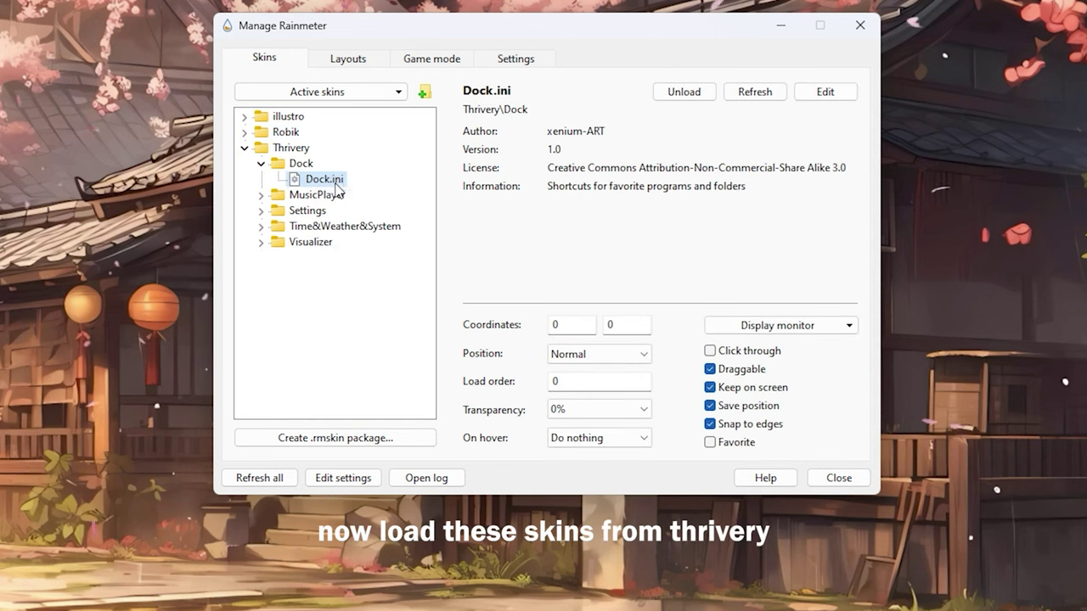
pyautogui.click(260, 163)
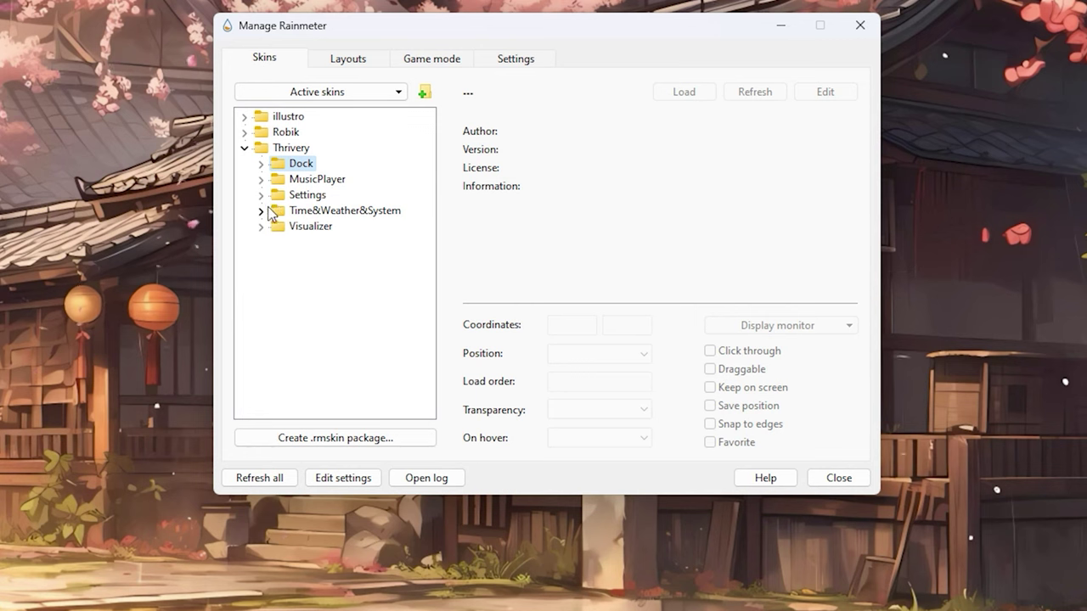
# - Load Thrivery's Time&Weather&System.ini skin
pyautogui.click(268, 209)
pyautogui.rightClick(338, 226)
pyautogui.click(357, 238)
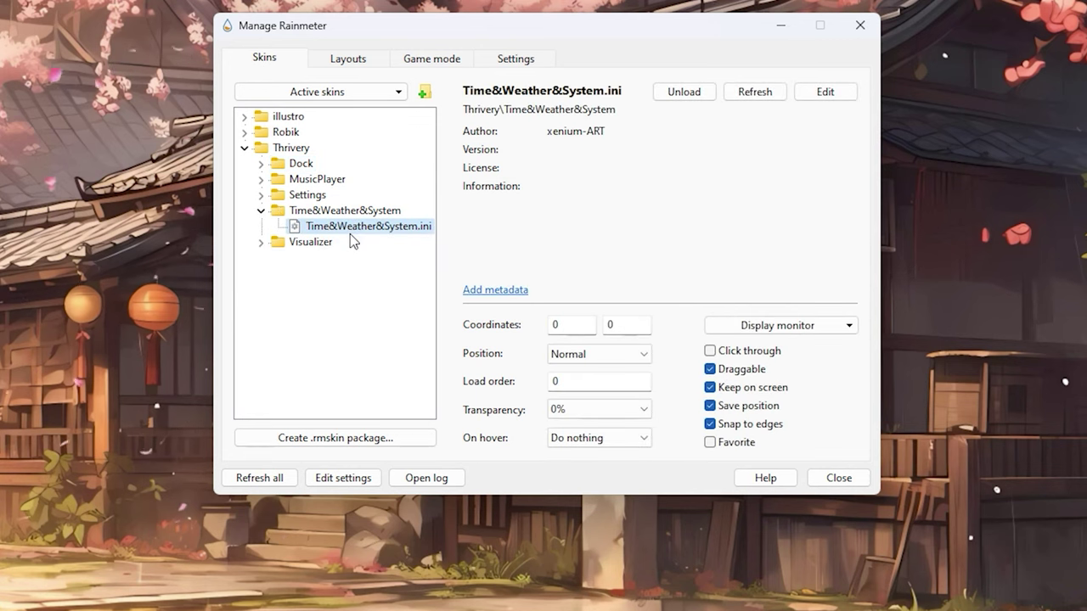
pyautogui.click(262, 244)
pyautogui.rightClick(308, 266)
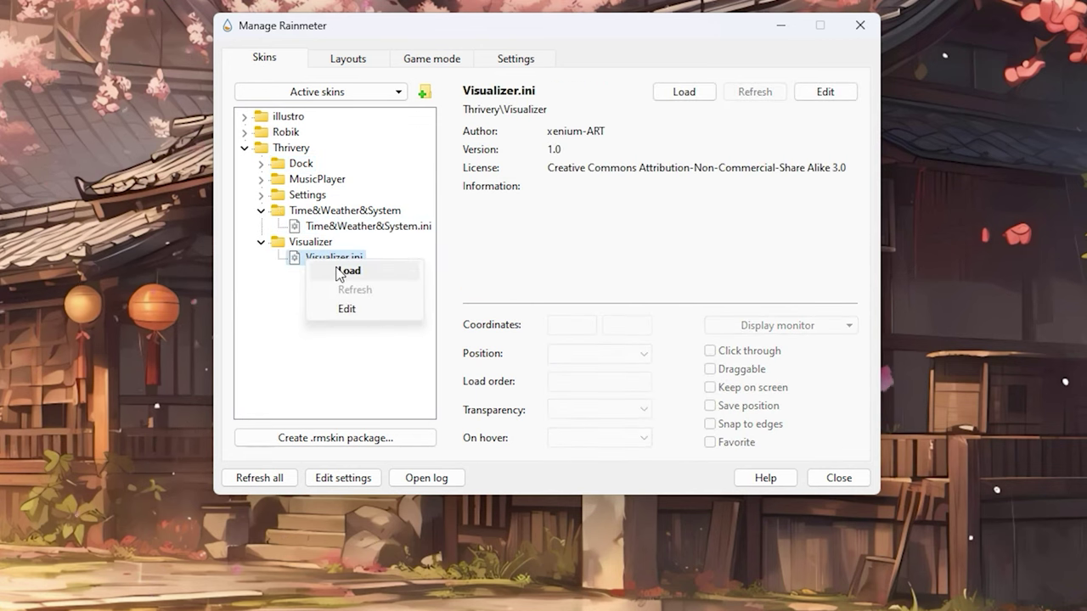
pyautogui.click(319, 273)
pyautogui.doubleClick(271, 243)
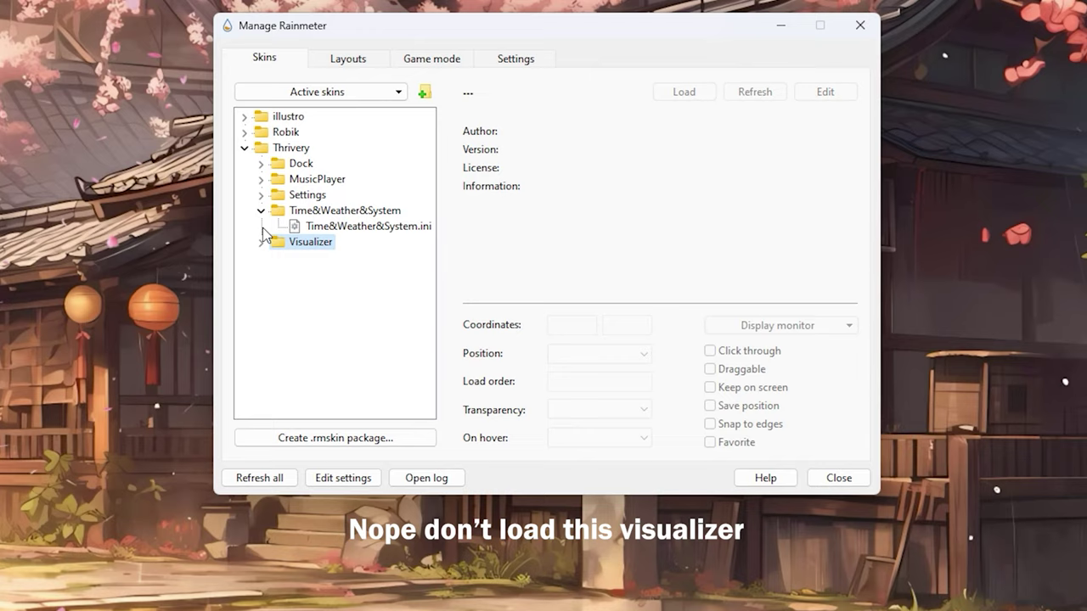
pyautogui.click(261, 211)
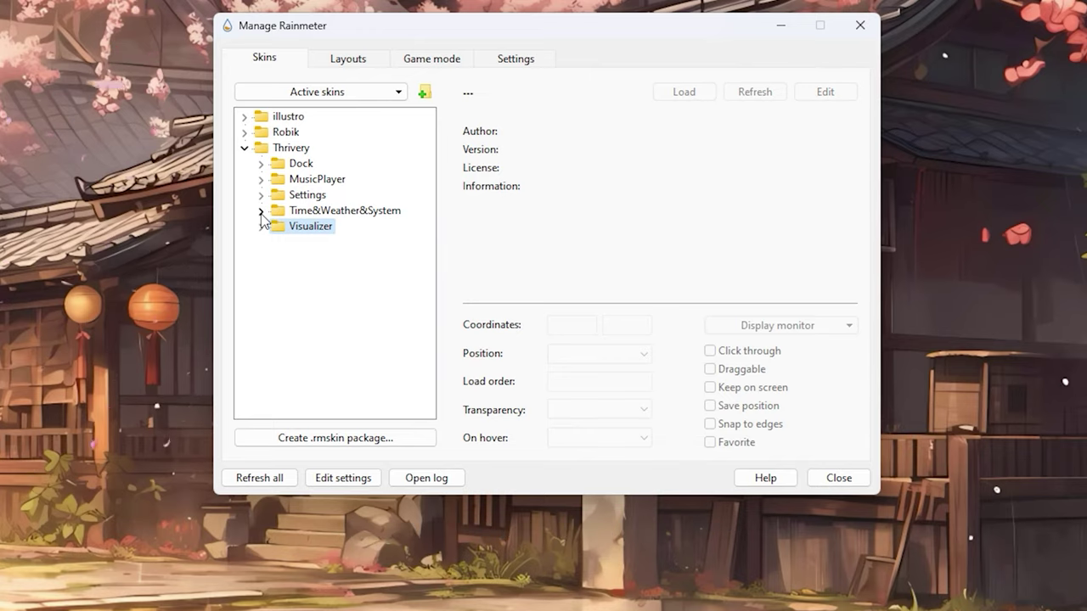
# - Load Thrivery's Settings.ini skin, minimize the skin manager and move the Thrivery settings panel clear of the date and weather display
pyautogui.click(279, 197)
pyautogui.click(261, 196)
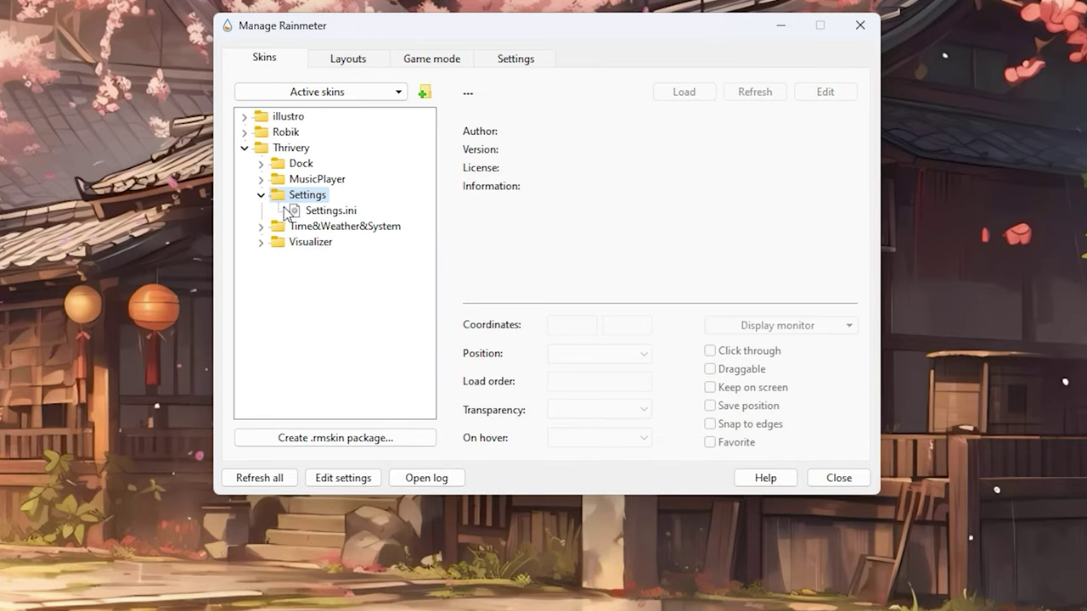
pyautogui.rightClick(298, 211)
pyautogui.click(324, 219)
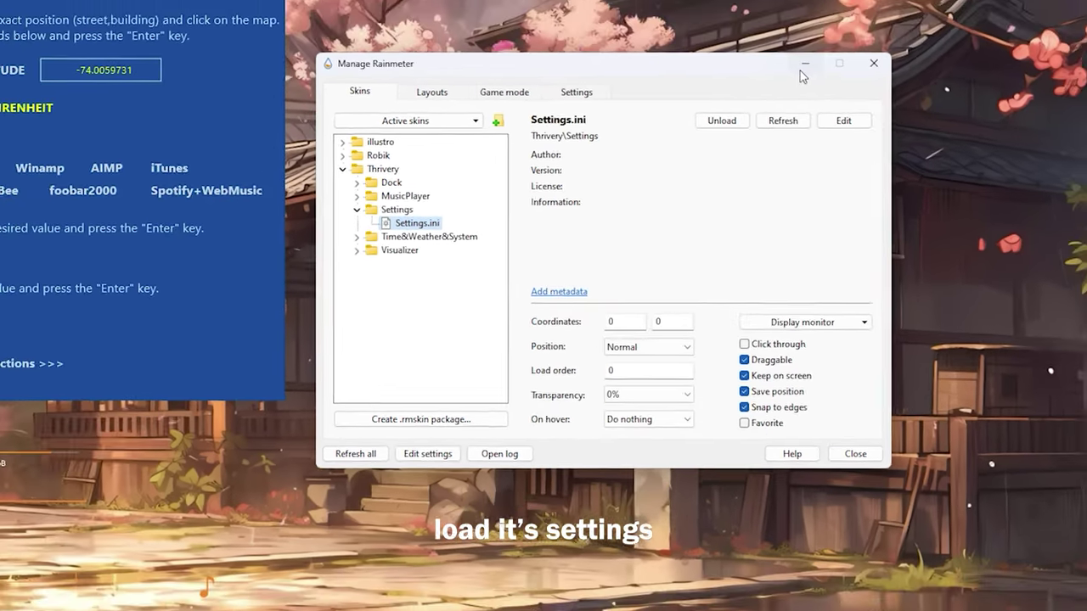
pyautogui.click(861, 26)
pyautogui.moveTo(339, 11); pyautogui.dragTo(813, 109)
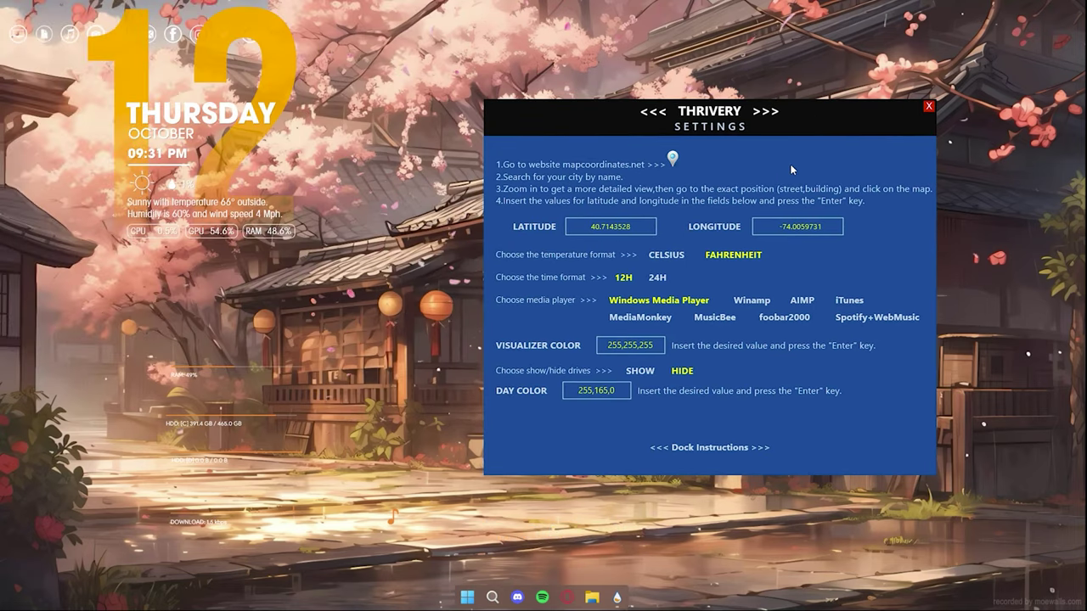
# - Set Thrivery's temperature format to Celsius, its time format to 12H and its media player to Spotify+WebMusic
pyautogui.click(671, 257)
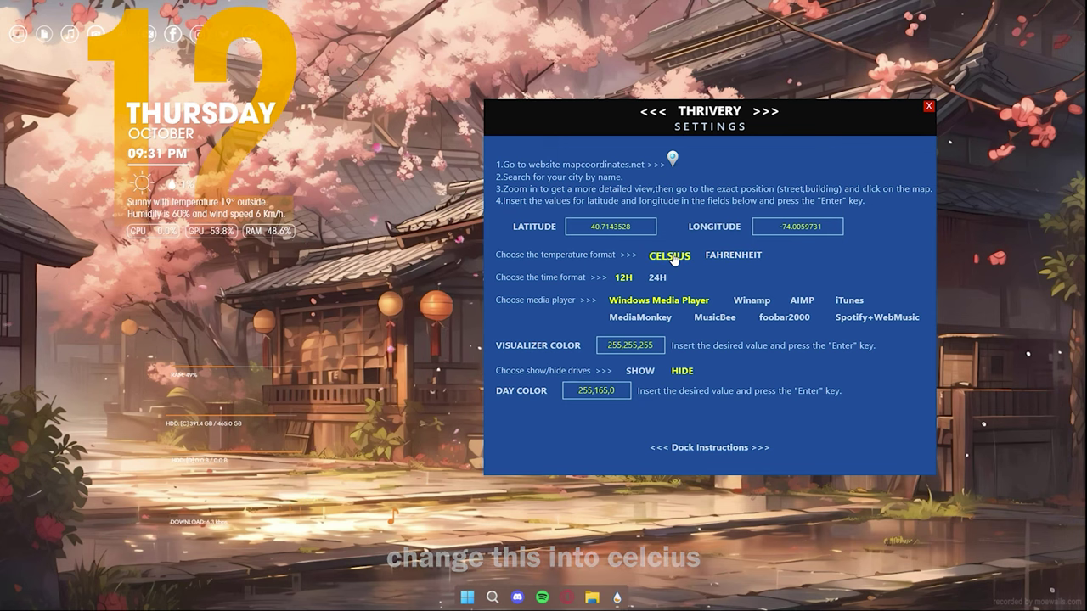
pyautogui.click(660, 279)
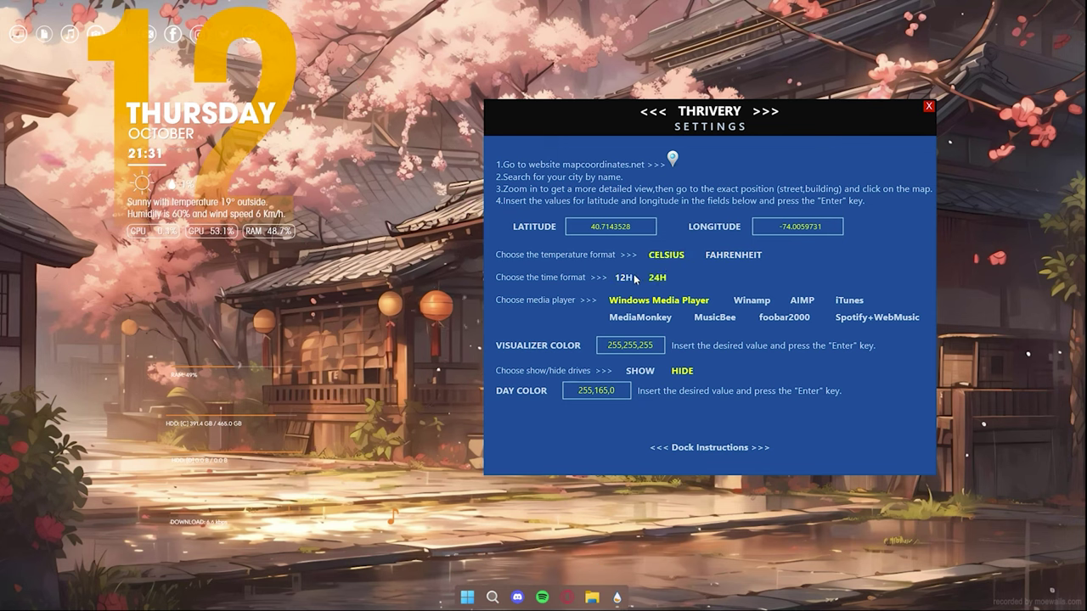
pyautogui.click(627, 279)
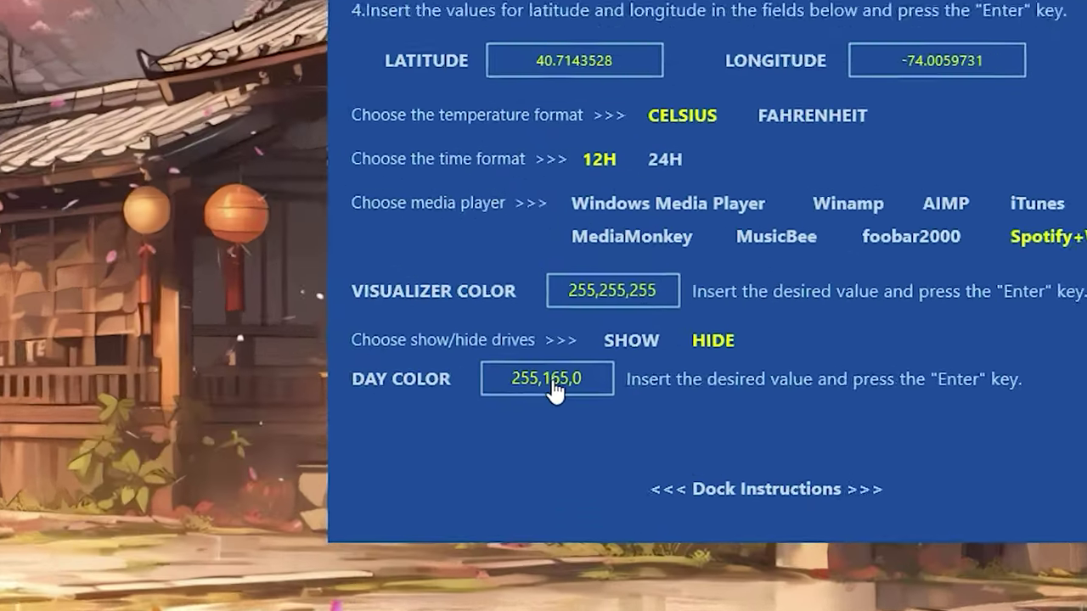
# - Set Thrivery's day color to 255,187,156 and close its settings panel
pyautogui.click(601, 393)
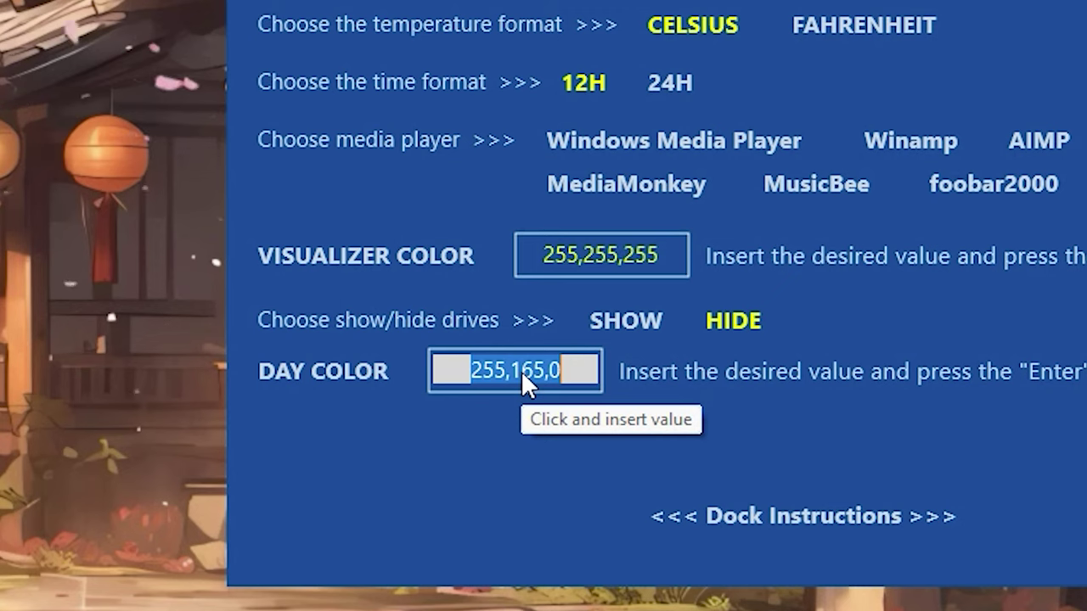
pyautogui.write('255')
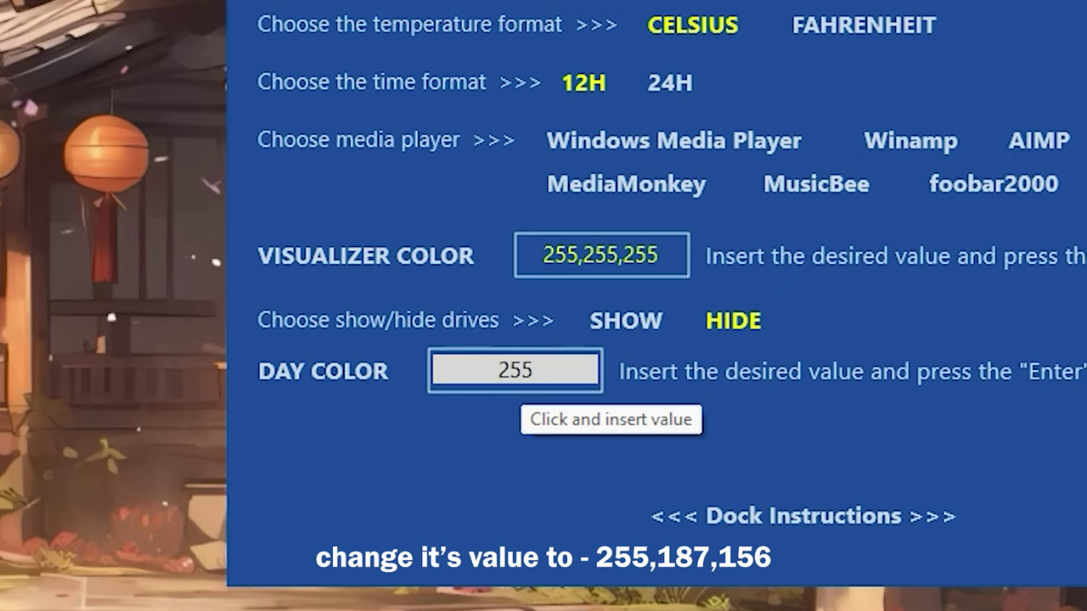
pyautogui.write(',18')
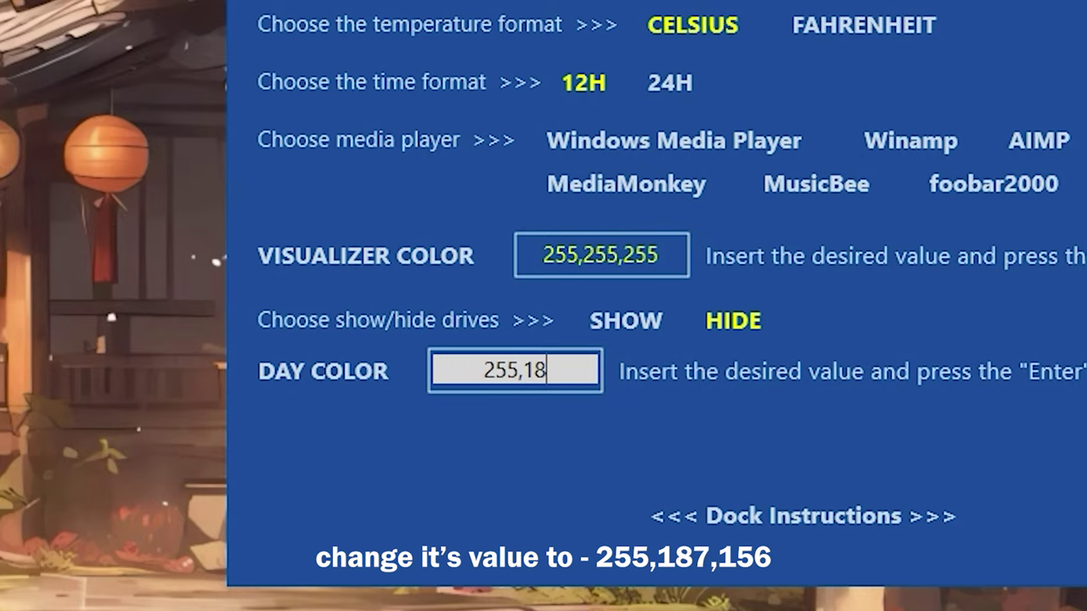
pyautogui.write('7,156')
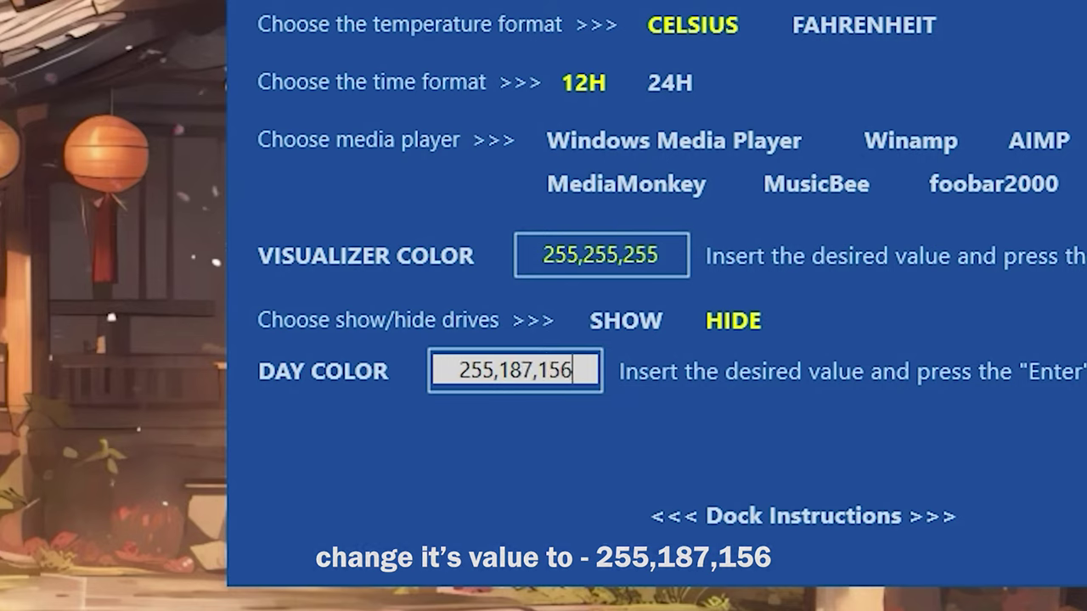
pyautogui.press('Return')
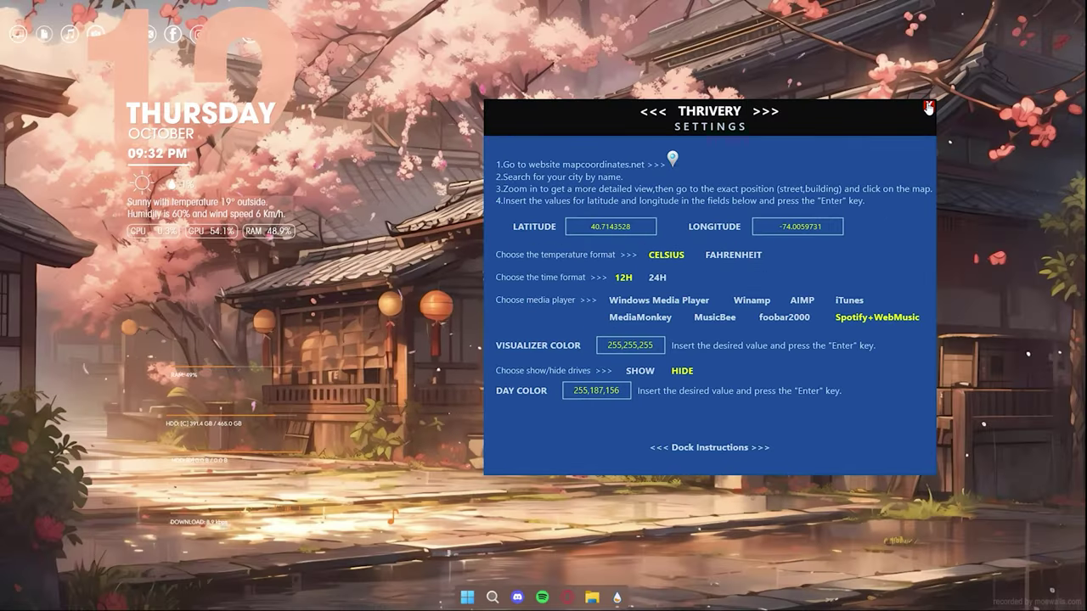
pyautogui.click(930, 108)
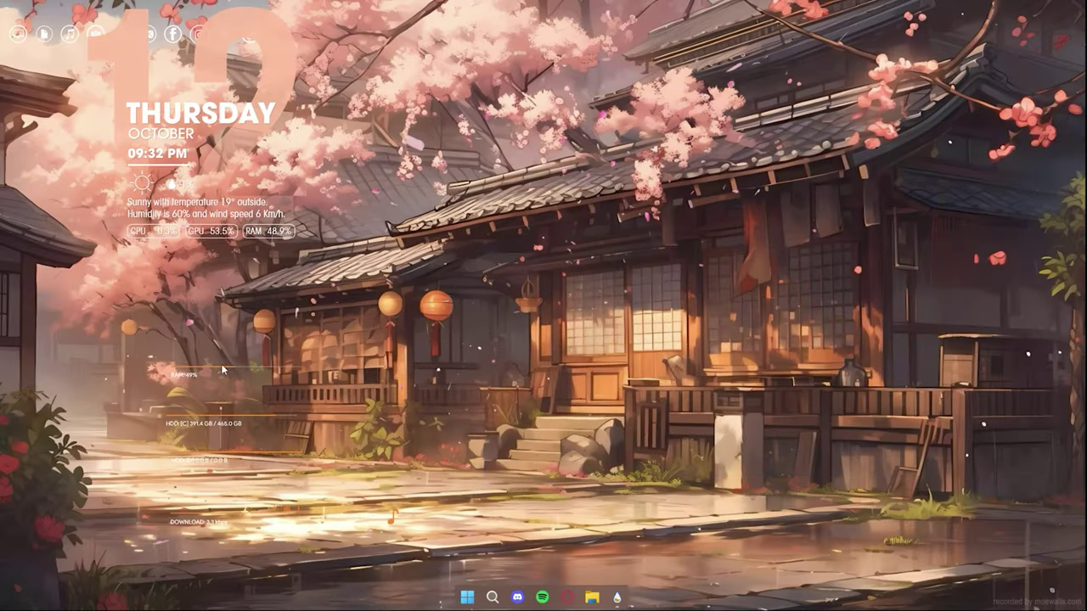
# - Restack the RAM, disk C, disk D and download meters in a column below the lanterns, and lower the date and weather skin beside them
pyautogui.moveTo(189, 377); pyautogui.dragTo(431, 366)
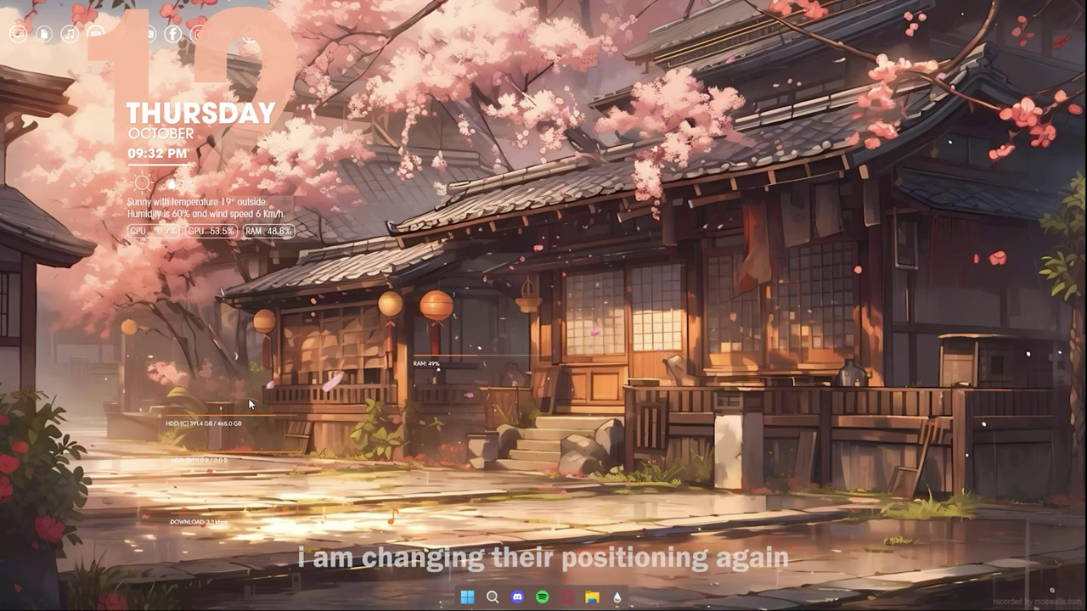
pyautogui.moveTo(190, 417); pyautogui.dragTo(439, 393)
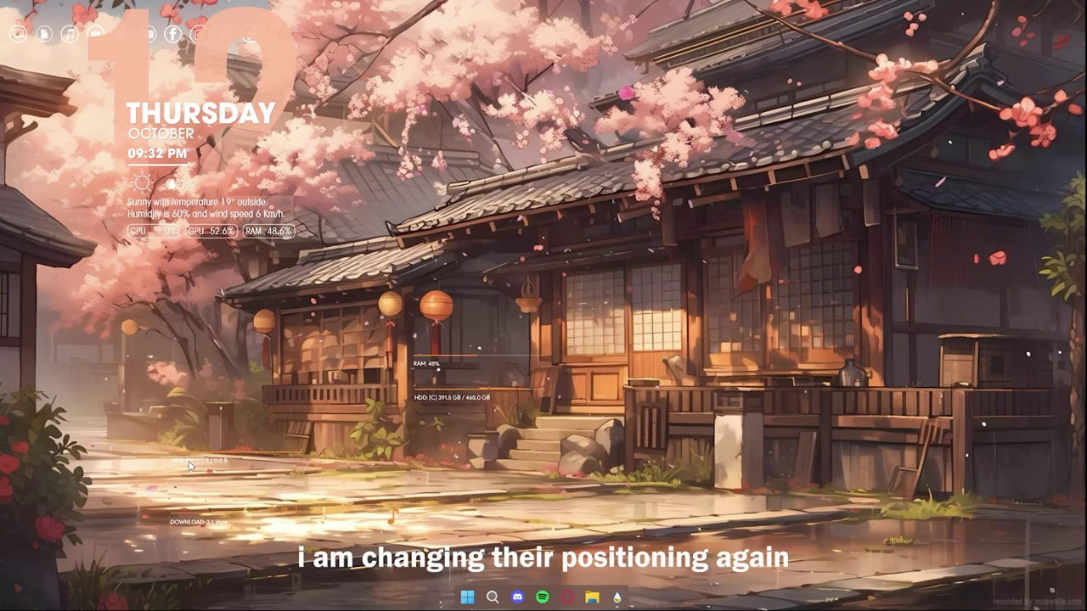
pyautogui.moveTo(188, 464); pyautogui.dragTo(423, 430)
pyautogui.moveTo(202, 529); pyautogui.dragTo(447, 462)
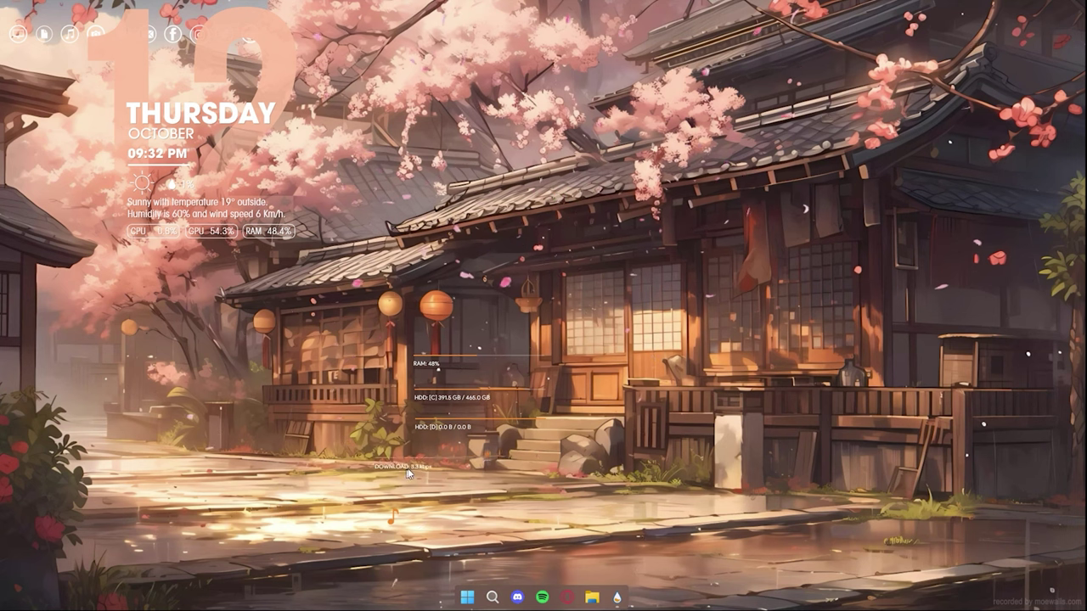
pyautogui.moveTo(153, 227); pyautogui.dragTo(153, 417)
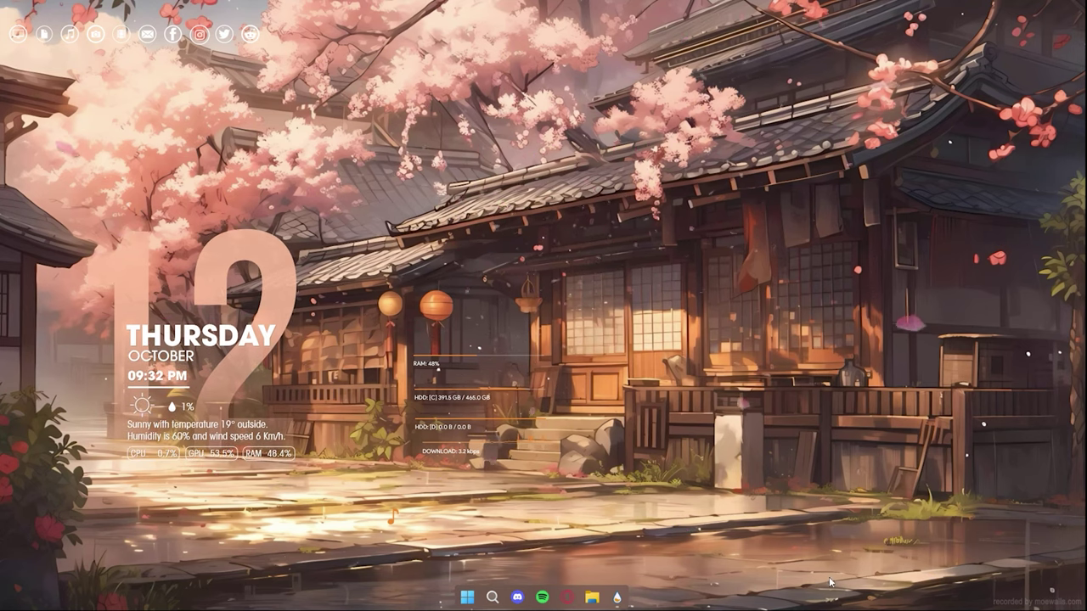
# - Load Robik's Settings.ini skin, minimize the skin manager and move the Robik settings panel away from the date and weather skin
pyautogui.click(615, 597)
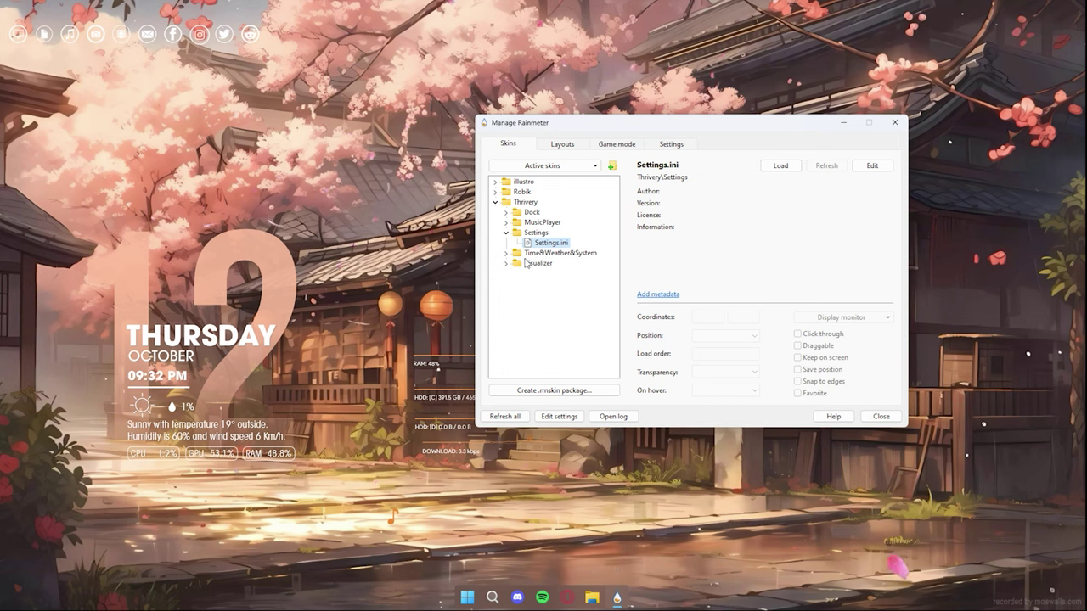
pyautogui.click(496, 192)
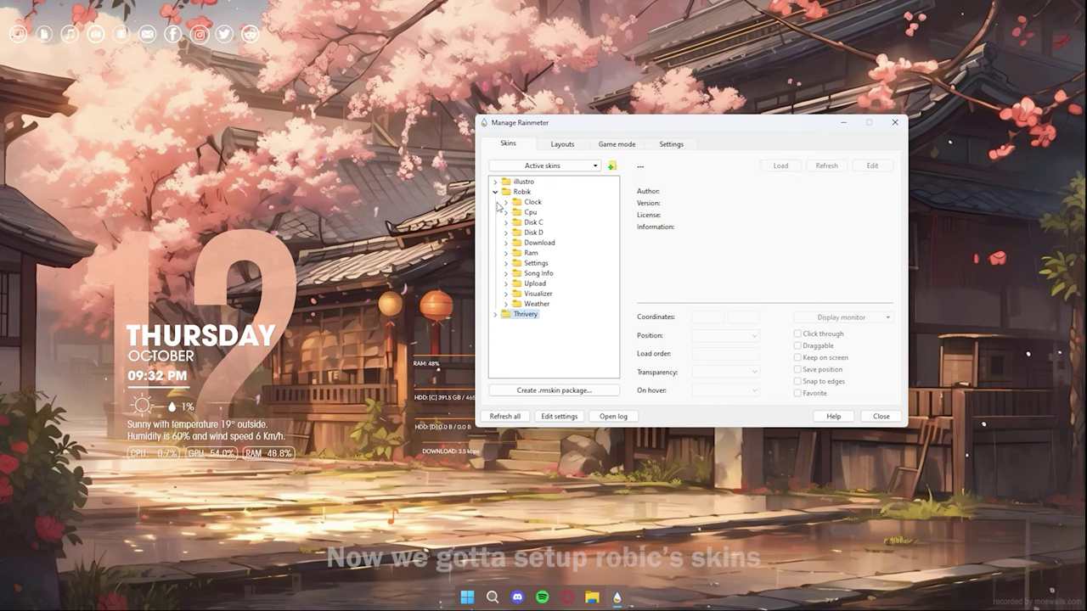
pyautogui.rightClick(535, 276)
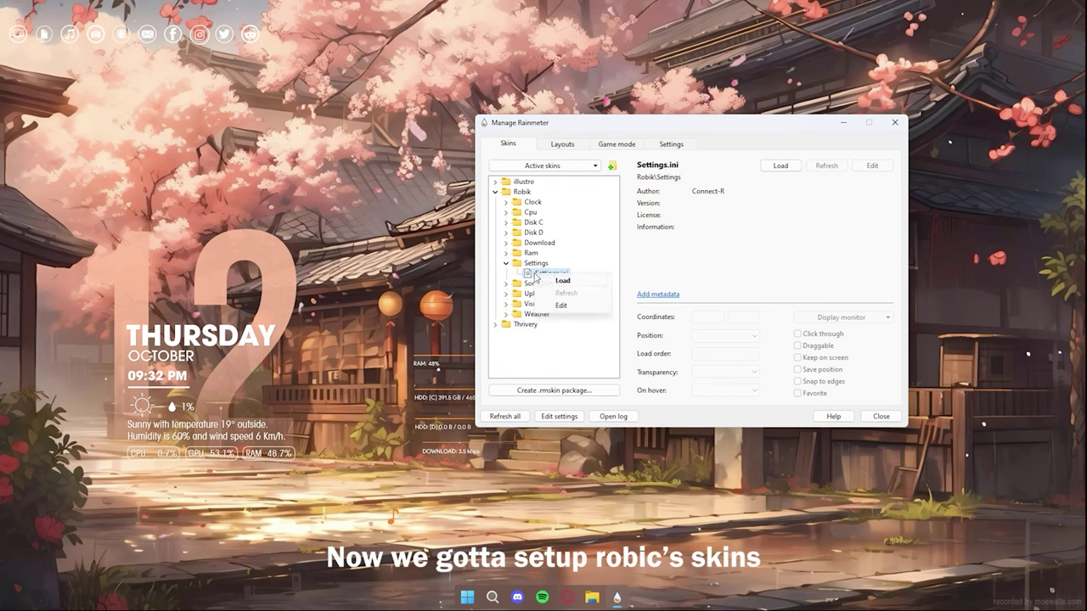
pyautogui.click(561, 284)
pyautogui.click(844, 123)
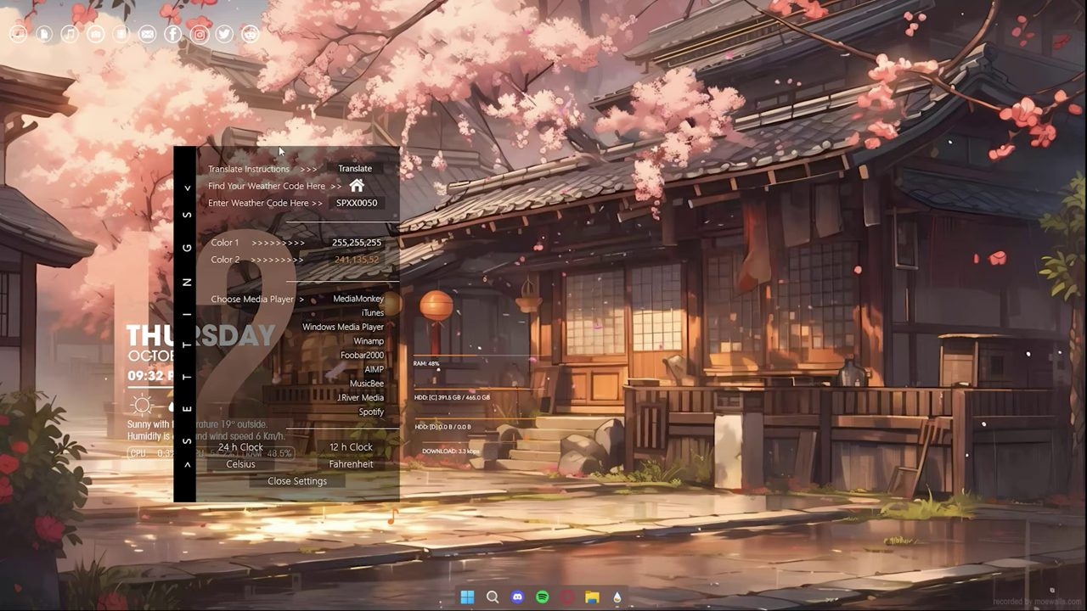
pyautogui.moveTo(280, 154); pyautogui.dragTo(680, 116)
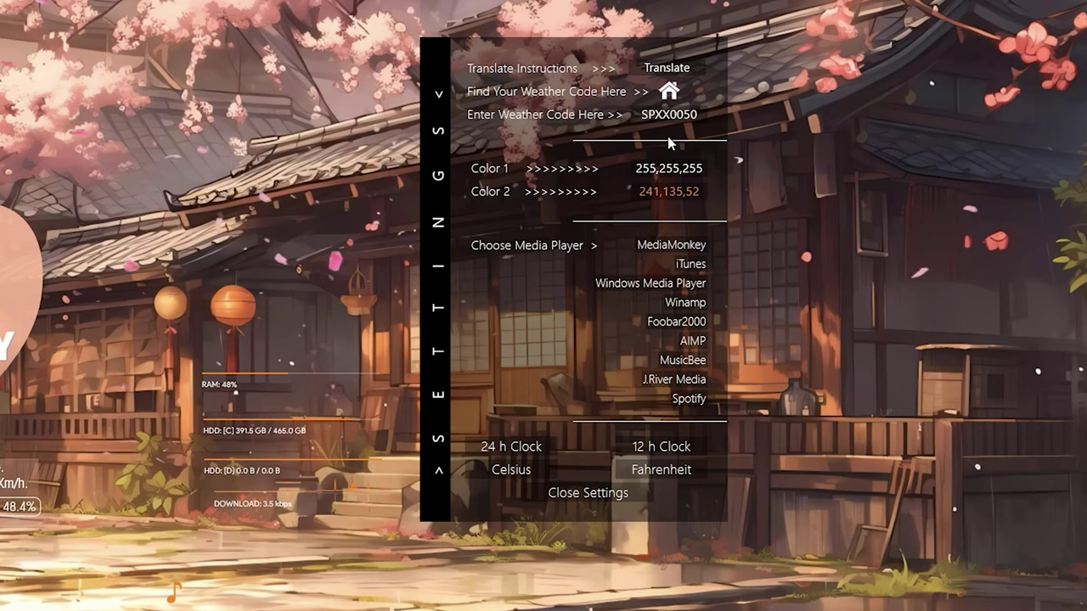
# - Open Robik's Color 2 for editing and set its red value to 255 and its green value to 187
pyautogui.click(665, 197)
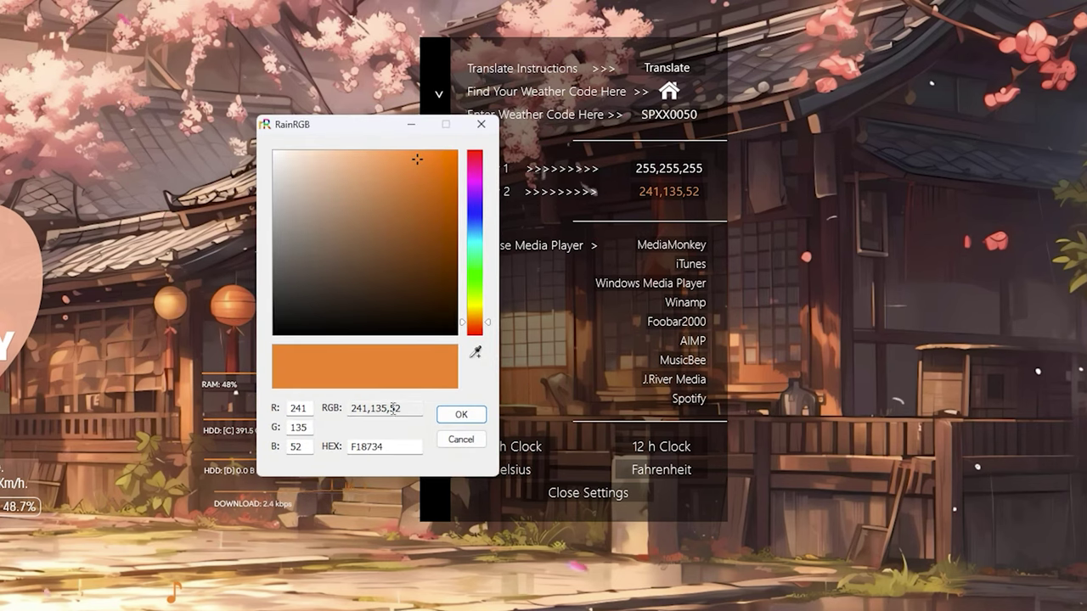
pyautogui.moveTo(402, 409); pyautogui.dragTo(345, 408)
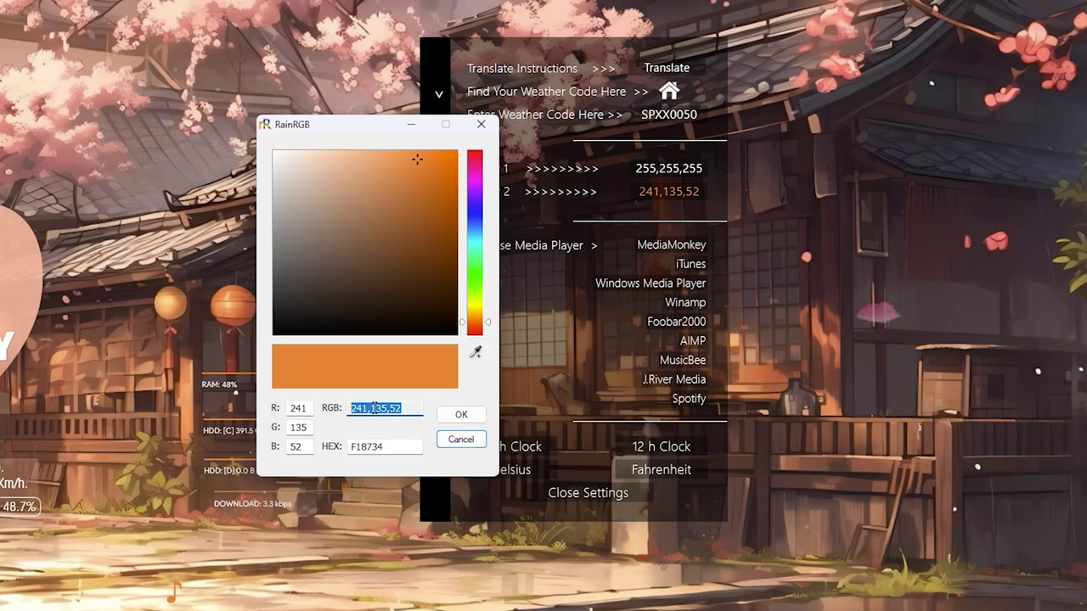
pyautogui.doubleClick(302, 408)
pyautogui.write('2')
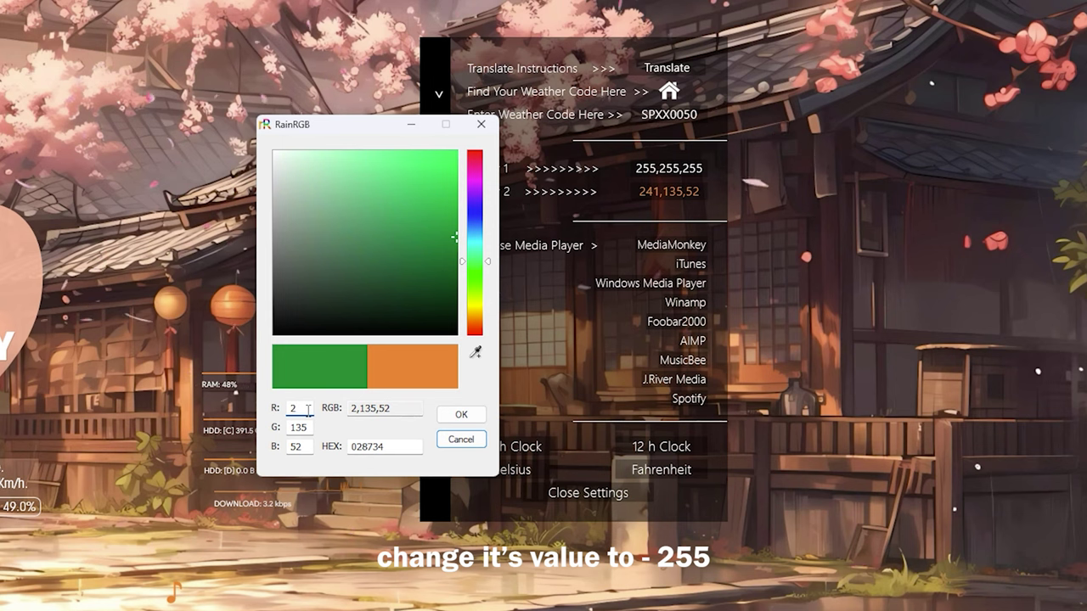
pyautogui.write('55')
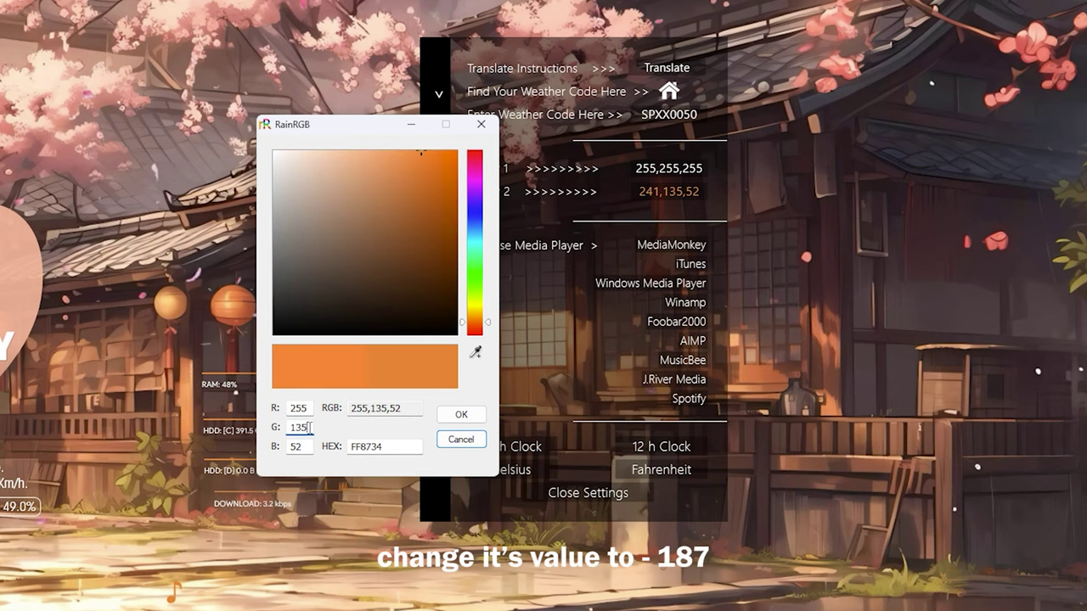
pyautogui.click(310, 428)
pyautogui.press('BackSpace')
pyautogui.write('87')
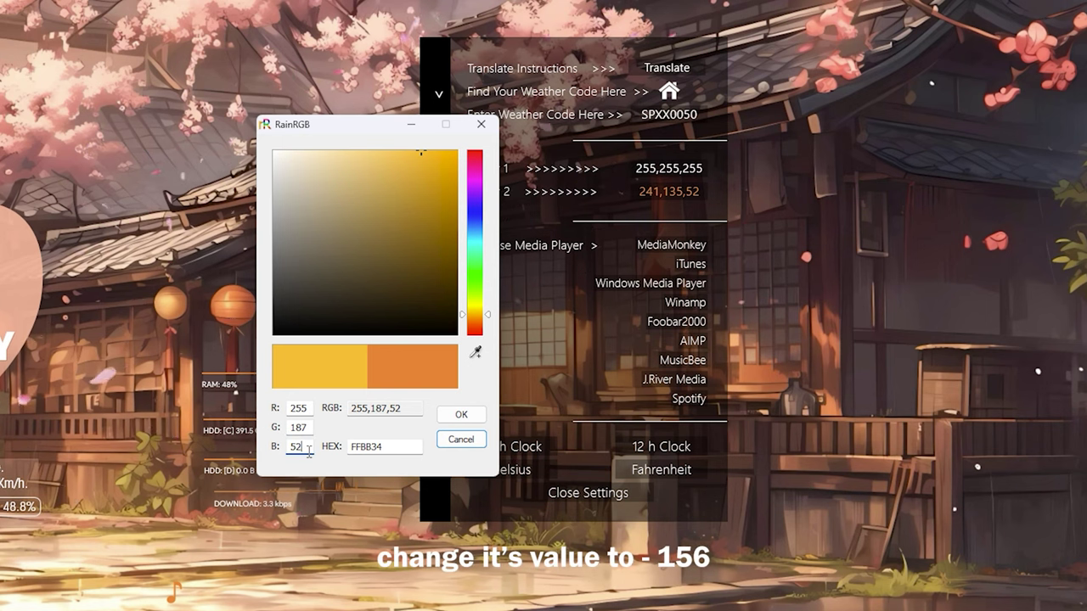
# - Set Color 2's blue value to 156, apply the color and close the Robik settings panel
pyautogui.press('BackSpace')
pyautogui.press('BackSpace')
pyautogui.write('15')
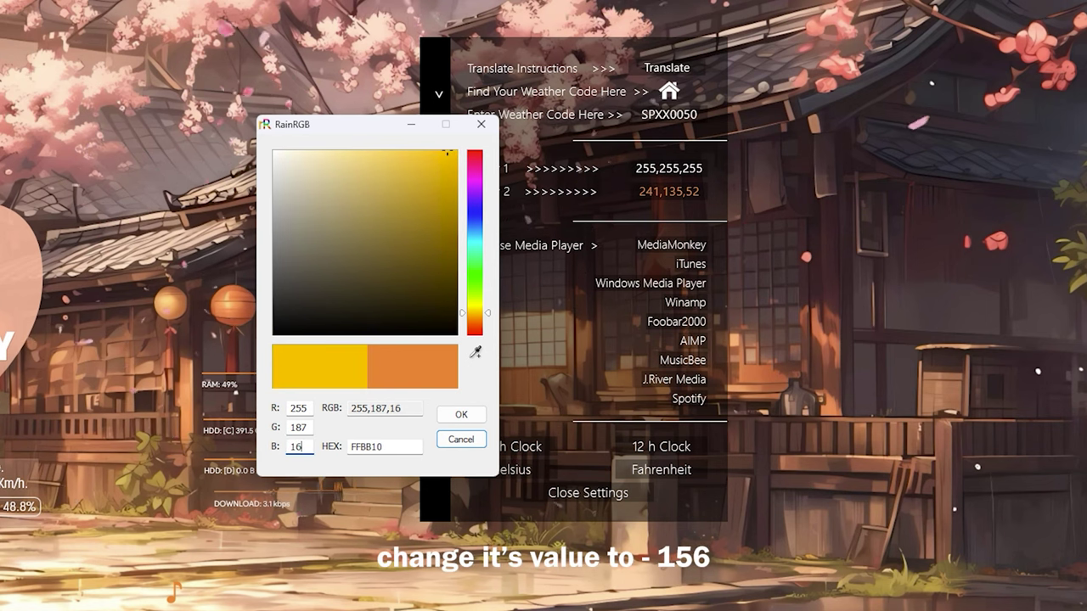
pyautogui.write('6')
pyautogui.press('Left')
pyautogui.write('5')
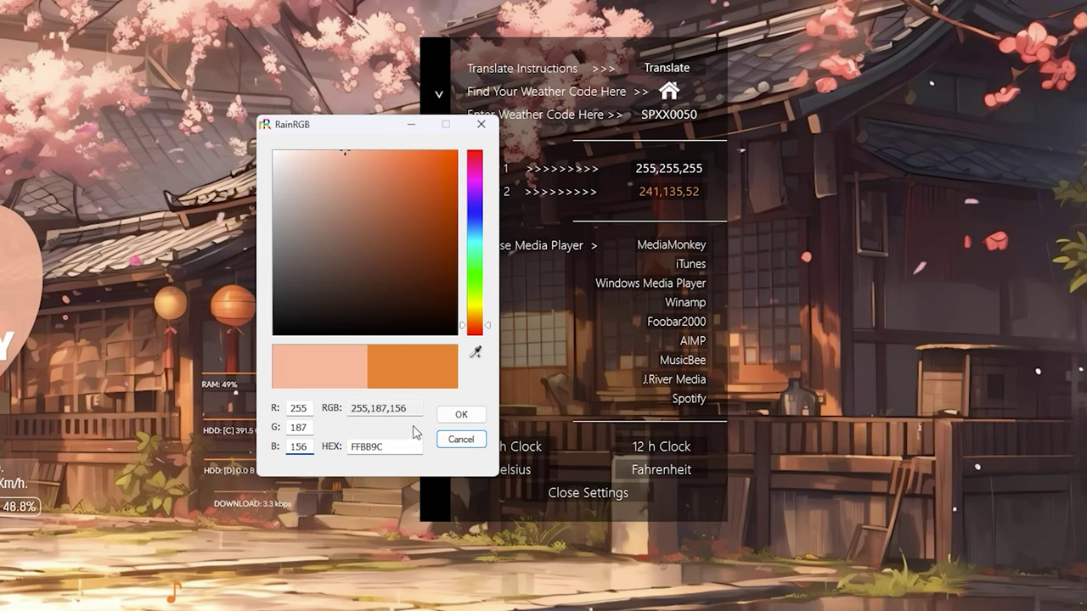
pyautogui.click(450, 416)
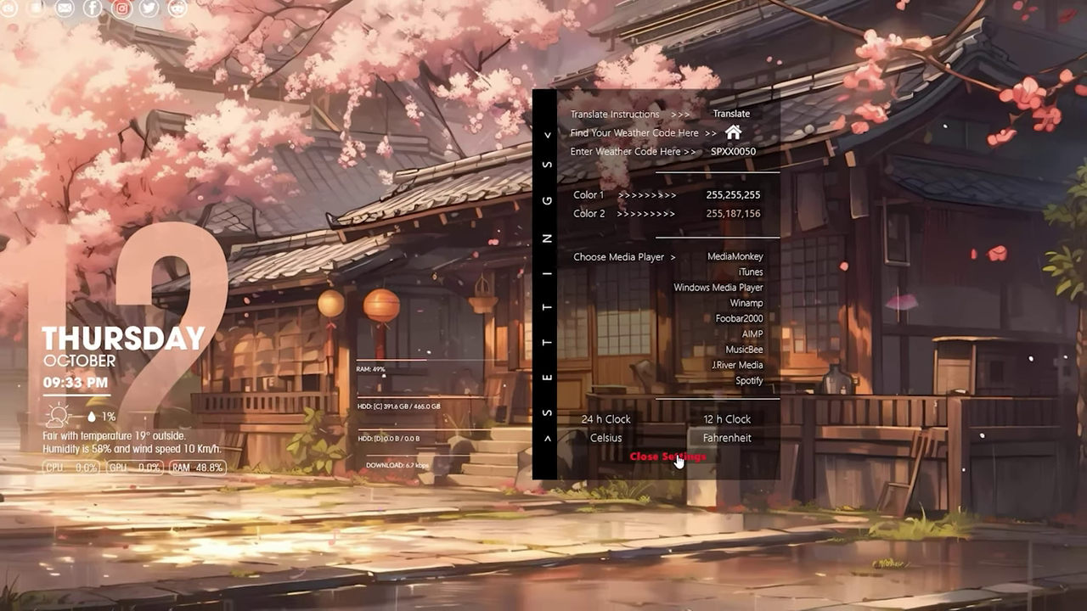
pyautogui.click(677, 459)
# - Move the RAM, disk C, disk D and download meters up into a column beside the date, around the lanterns
pyautogui.moveTo(440, 358); pyautogui.dragTo(354, 302)
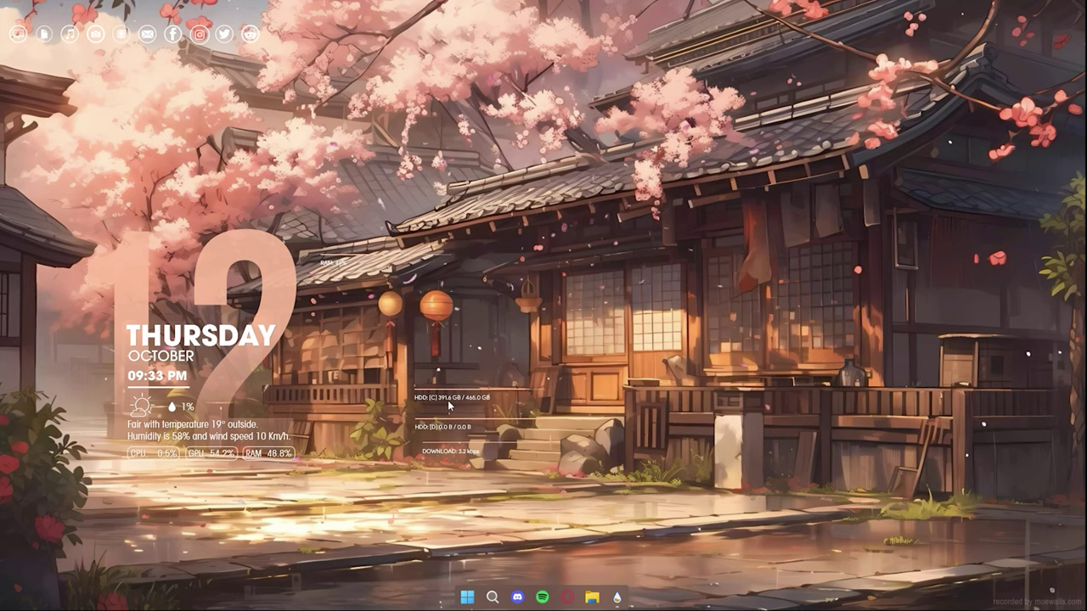
pyautogui.moveTo(360, 346); pyautogui.dragTo(348, 304)
pyautogui.moveTo(443, 426); pyautogui.dragTo(345, 339)
pyautogui.moveTo(433, 440); pyautogui.dragTo(336, 367)
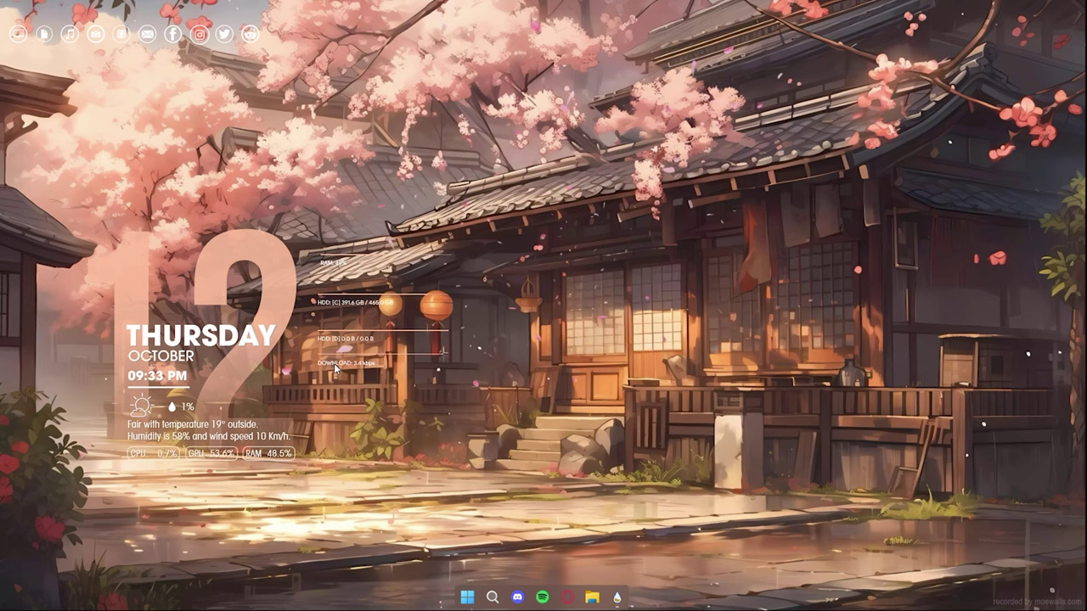
# - Play the current song in Spotify, minimize its window and place the desktop's song-title skin below the download meter
pyautogui.click(538, 600)
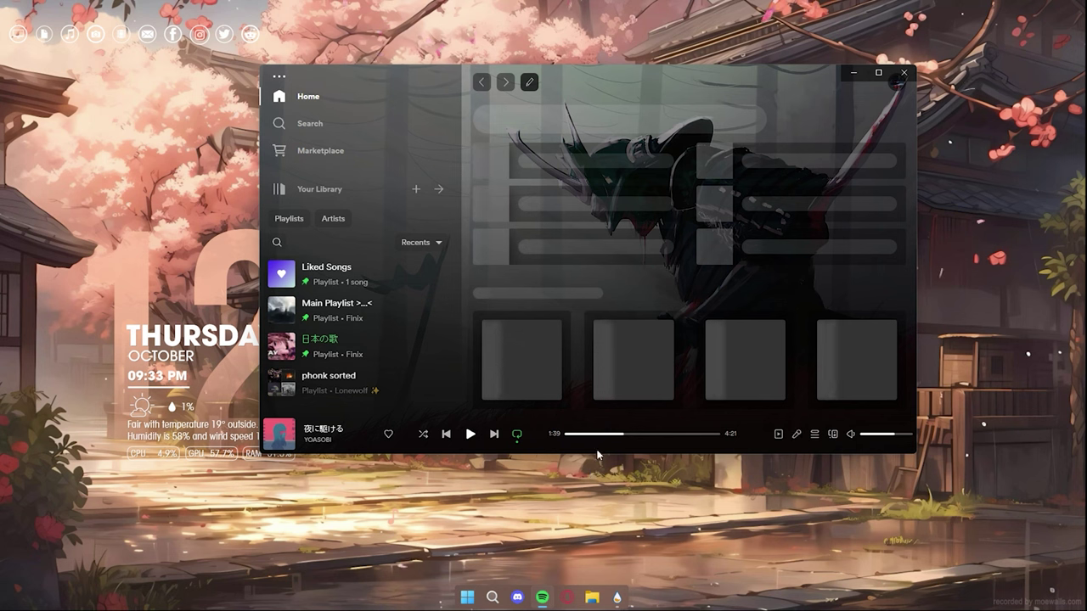
pyautogui.click(472, 434)
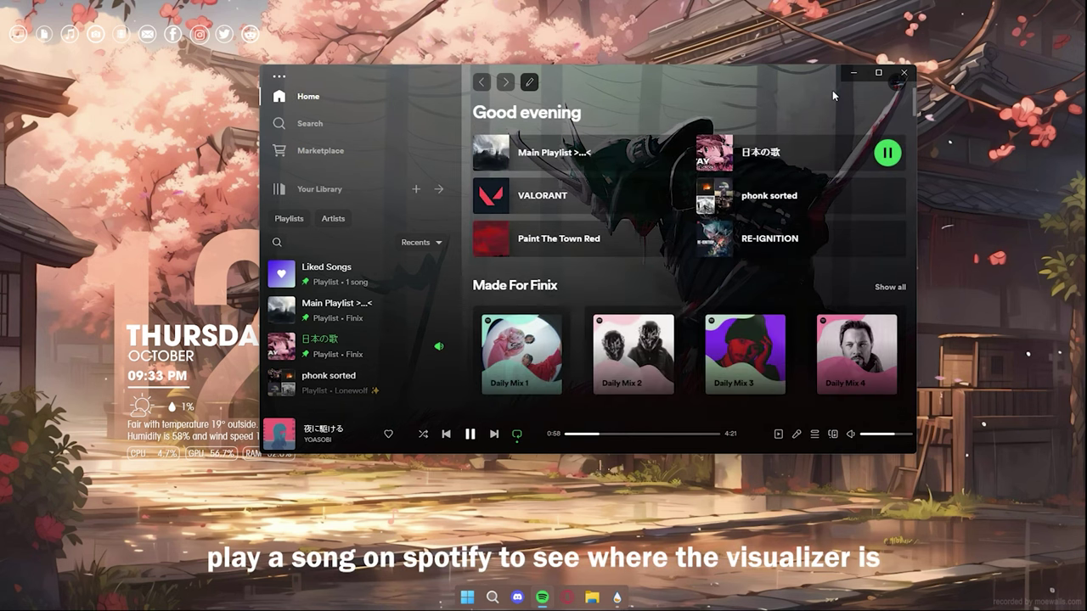
pyautogui.click(852, 75)
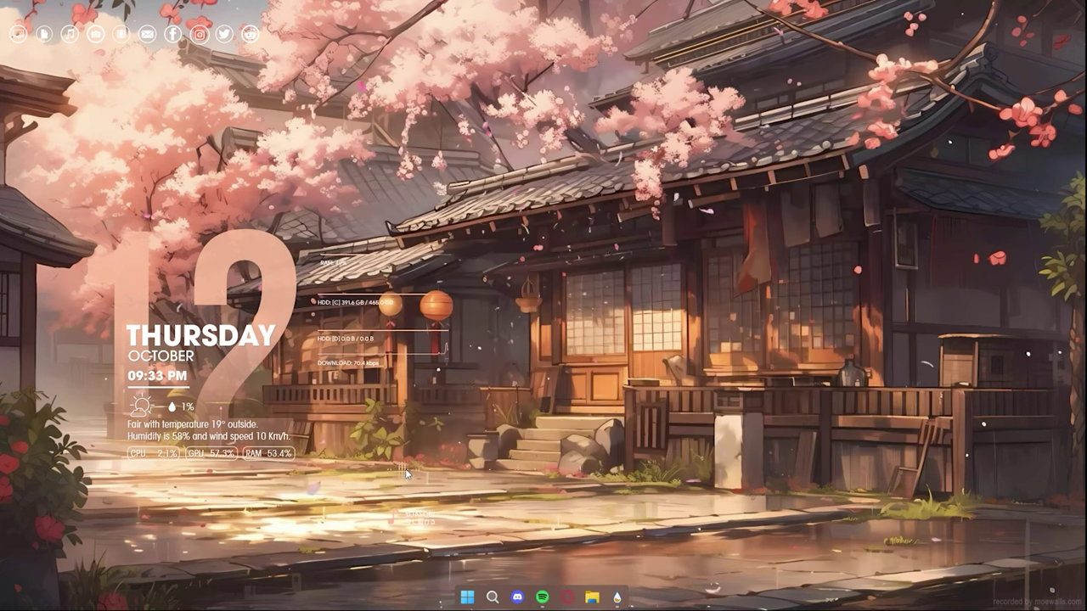
pyautogui.moveTo(415, 533); pyautogui.dragTo(343, 419)
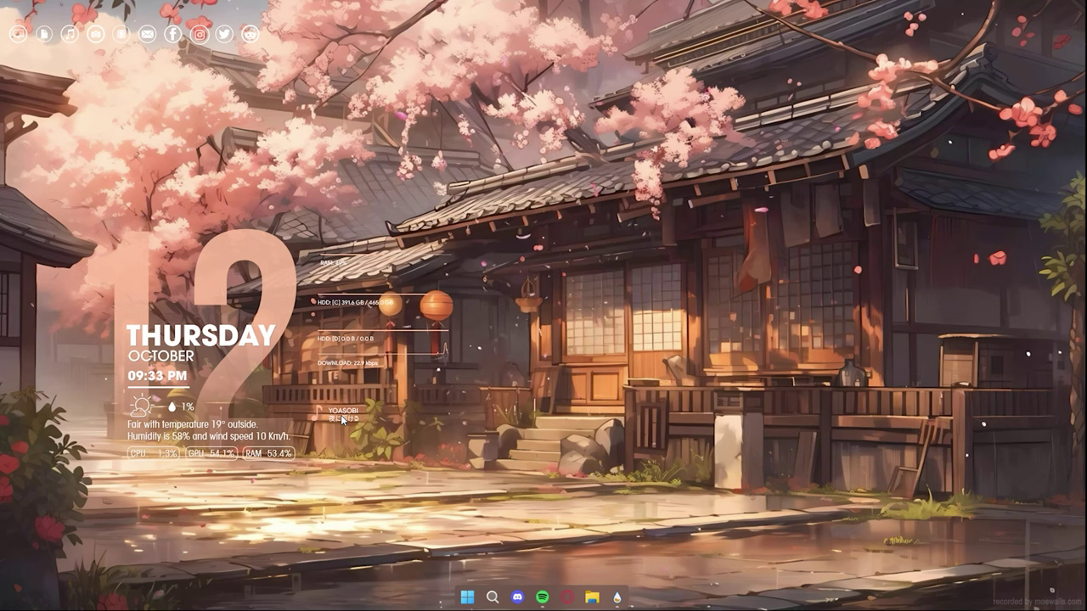
# - Open the Robik visualizer skin's Visualizer.ini for editing and set Scale to 0.1 and AverageSize to 7
pyautogui.rightClick(457, 418)
pyautogui.click(493, 497)
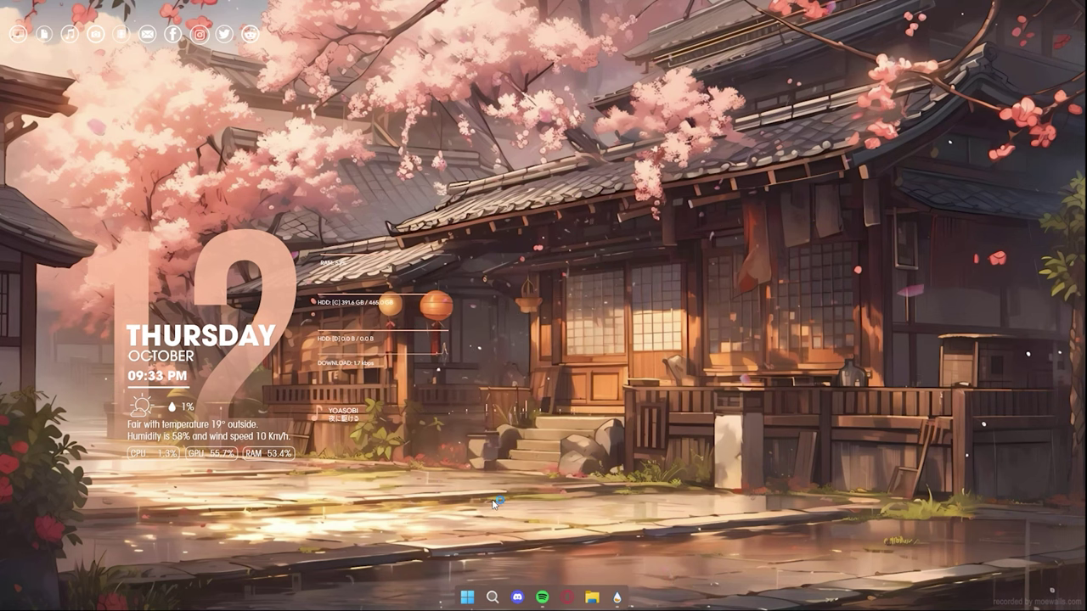
pyautogui.moveTo(387, 150); pyautogui.dragTo(785, 136)
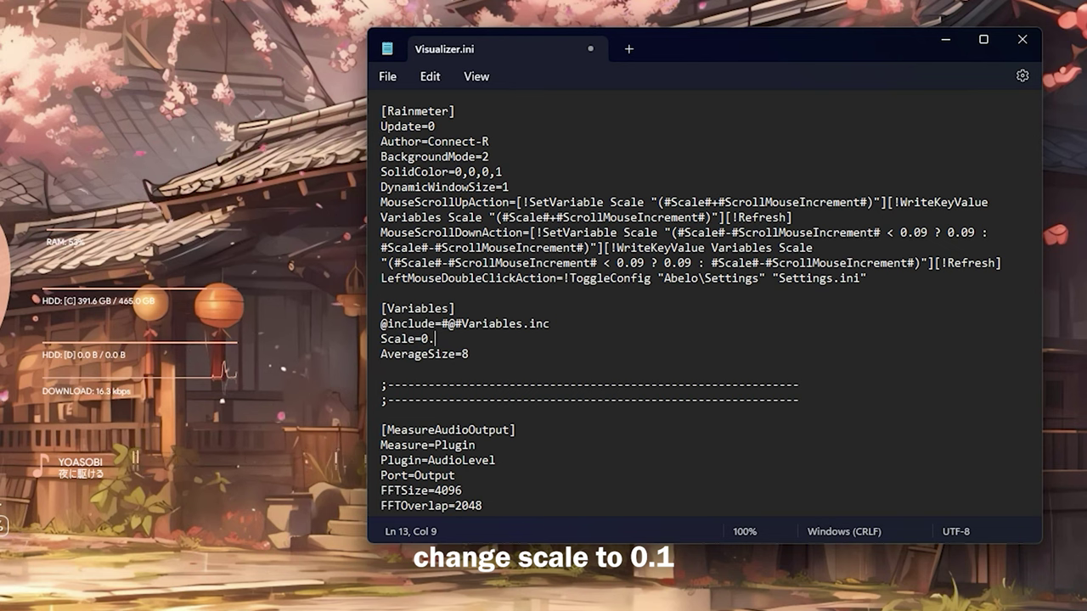
pyautogui.write('2')
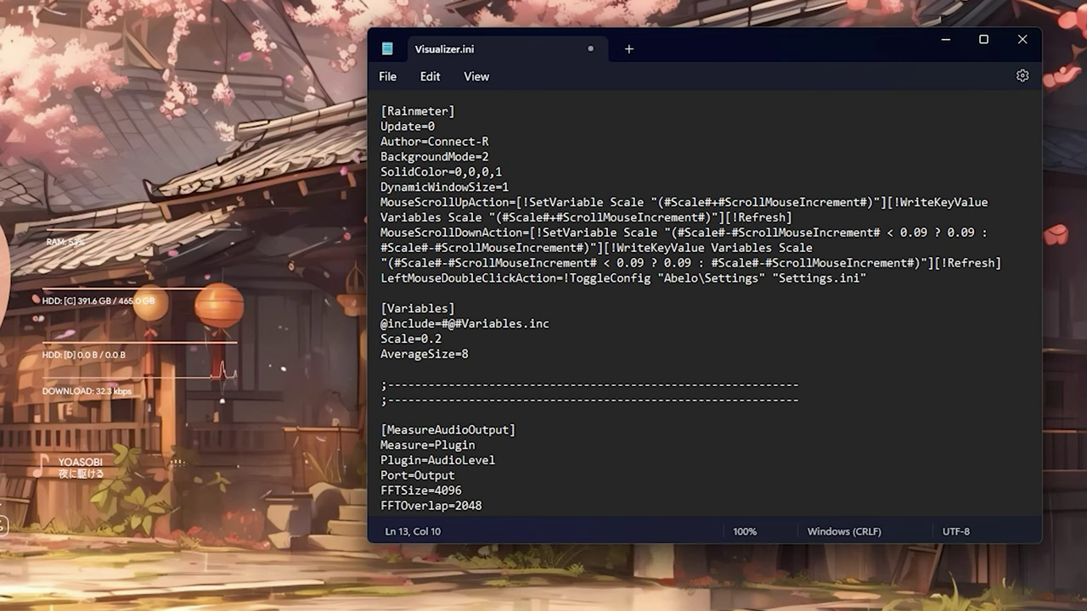
pyautogui.press('BackSpace')
pyautogui.write('1')
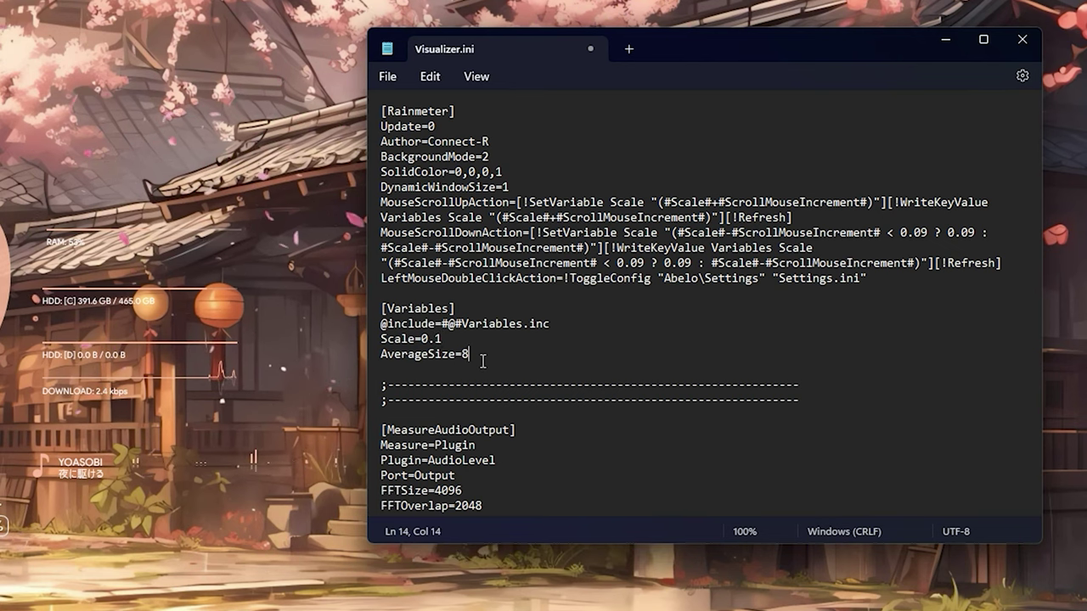
pyautogui.press('BackSpace')
pyautogui.write('7')
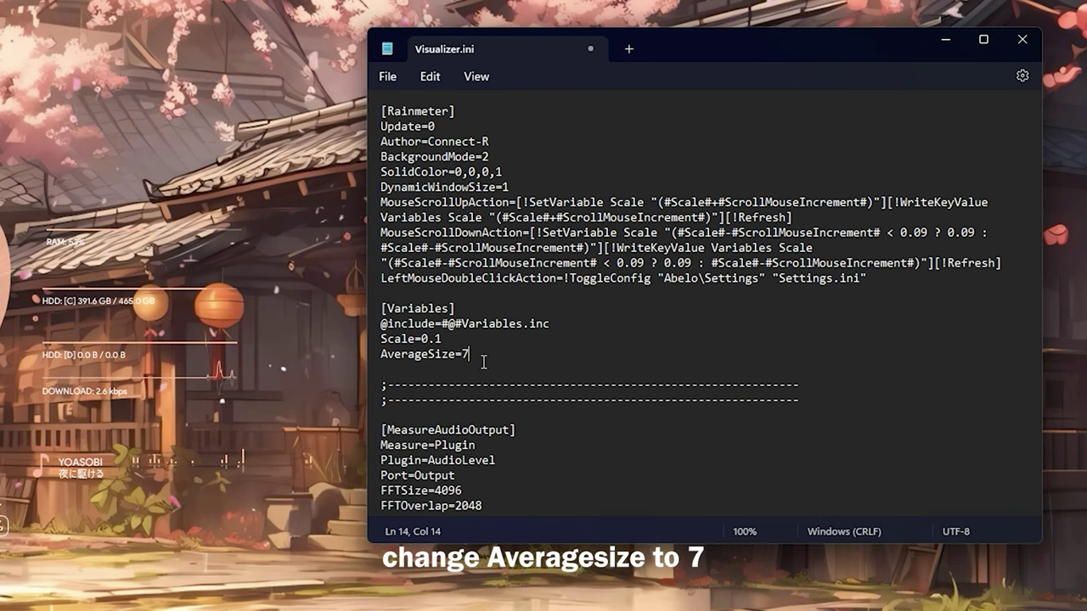
# - Set Sensitivity to 60 in the MeasureAudioOutput section of Visualizer.ini and save the file
pyautogui.scroll(-4, 484, 362)
pyautogui.click(453, 403)
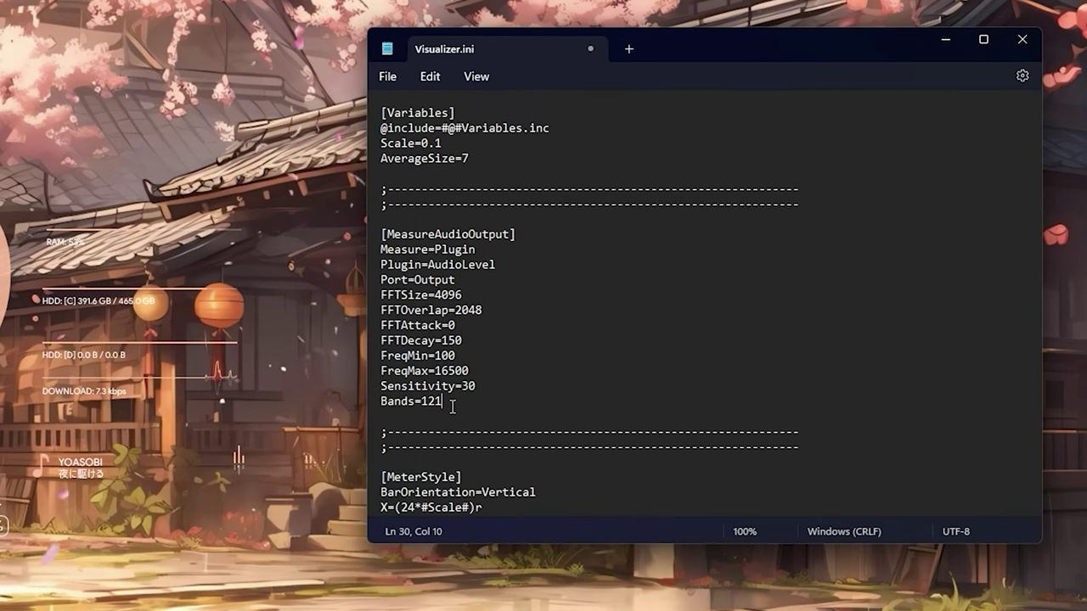
pyautogui.click(478, 387)
pyautogui.press('BackSpace')
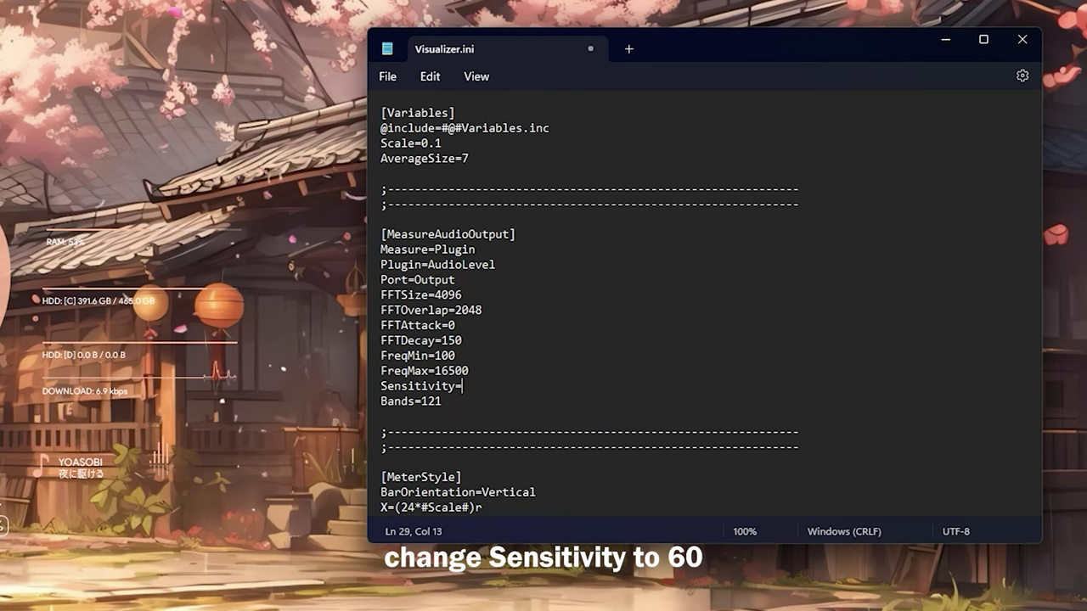
pyautogui.write('6')
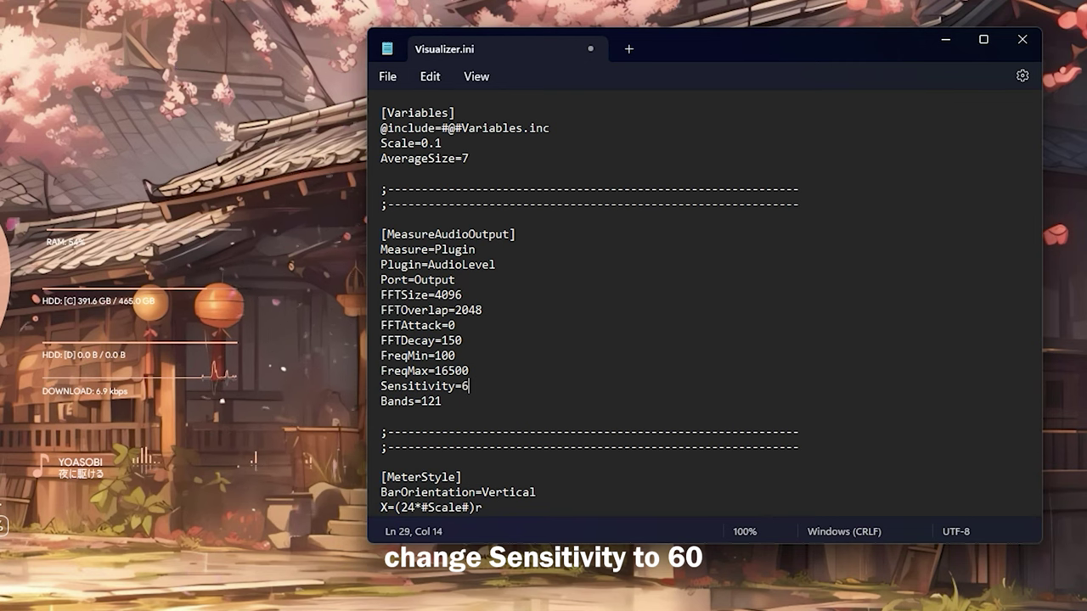
pyautogui.write('0')
pyautogui.hotkey('ctrl', 's')
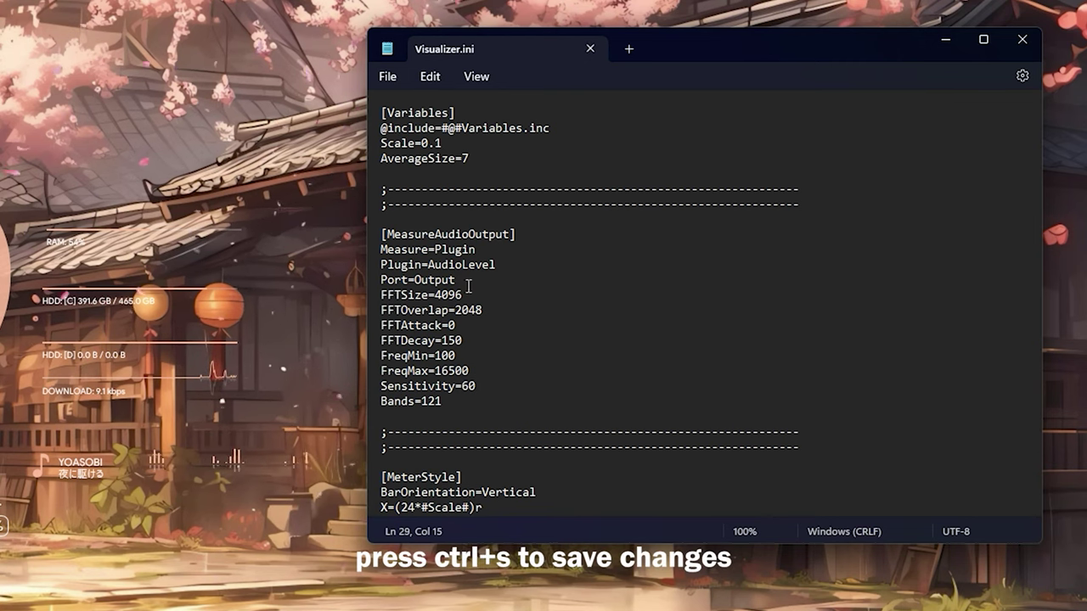
# - Close Visualizer.ini and refresh the Robik visualizer skin on the desktop
pyautogui.click(1023, 39)
pyautogui.rightClick(499, 409)
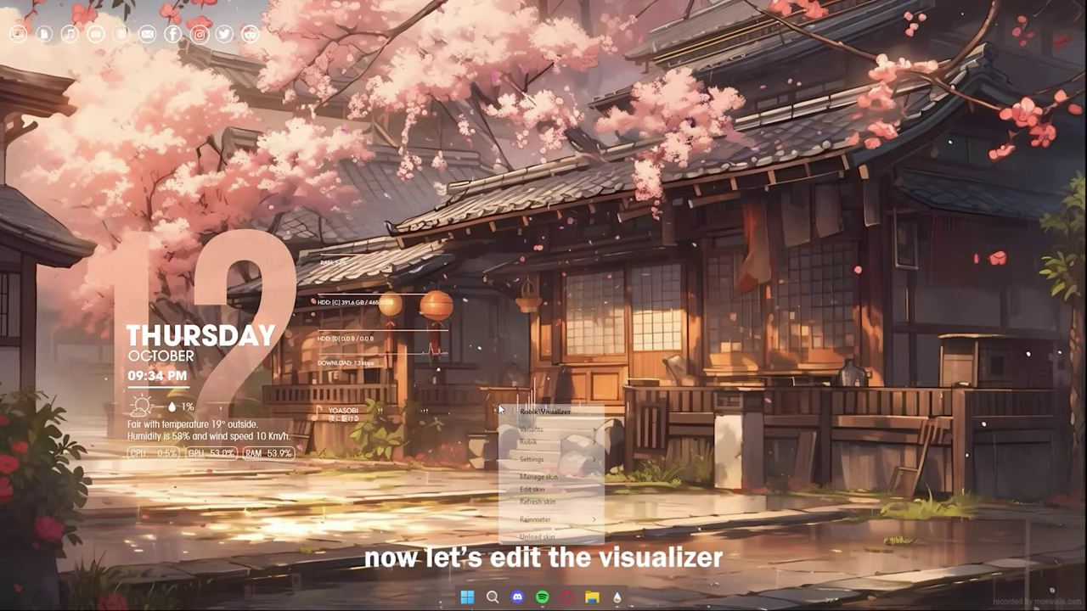
pyautogui.click(535, 504)
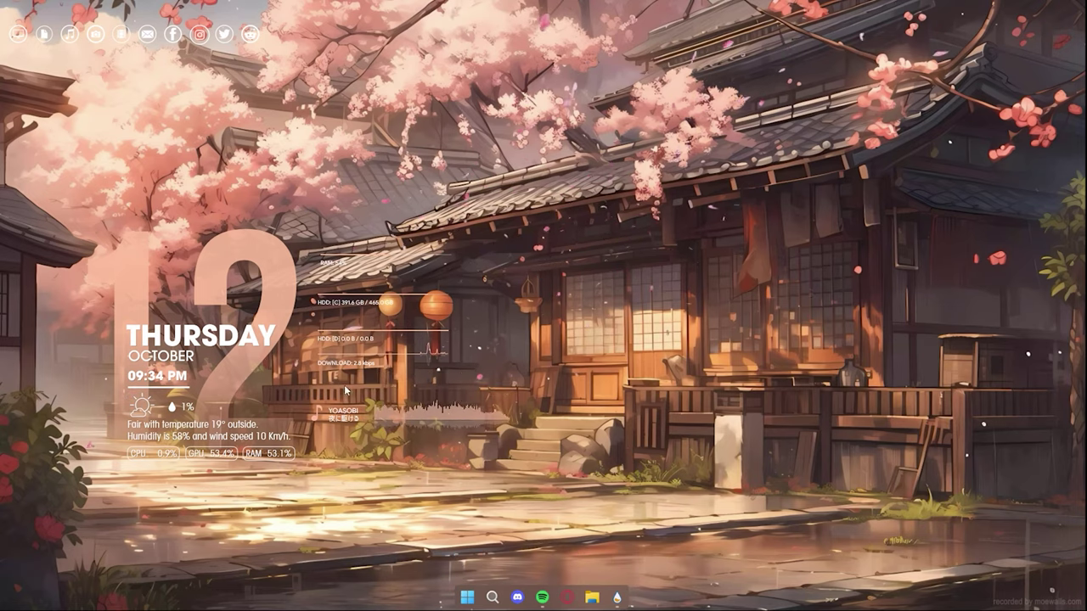
# - Open the Thrivery date and weather skin's Time&Weather&System.ini for editing, set size to 0.57 and save the file
pyautogui.rightClick(230, 339)
pyautogui.click(263, 423)
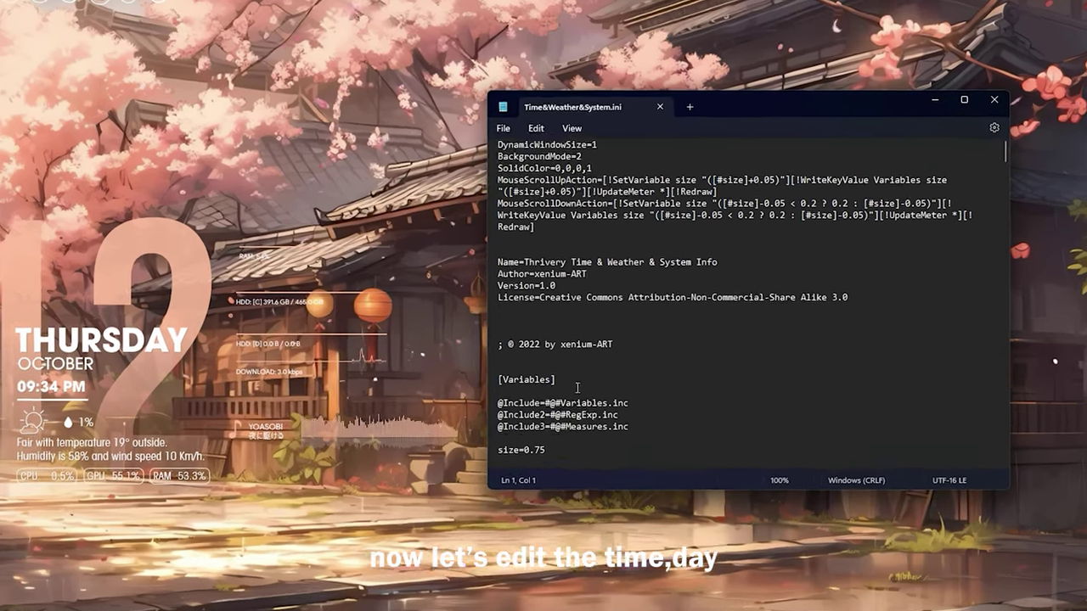
pyautogui.scroll(-3, 577, 388)
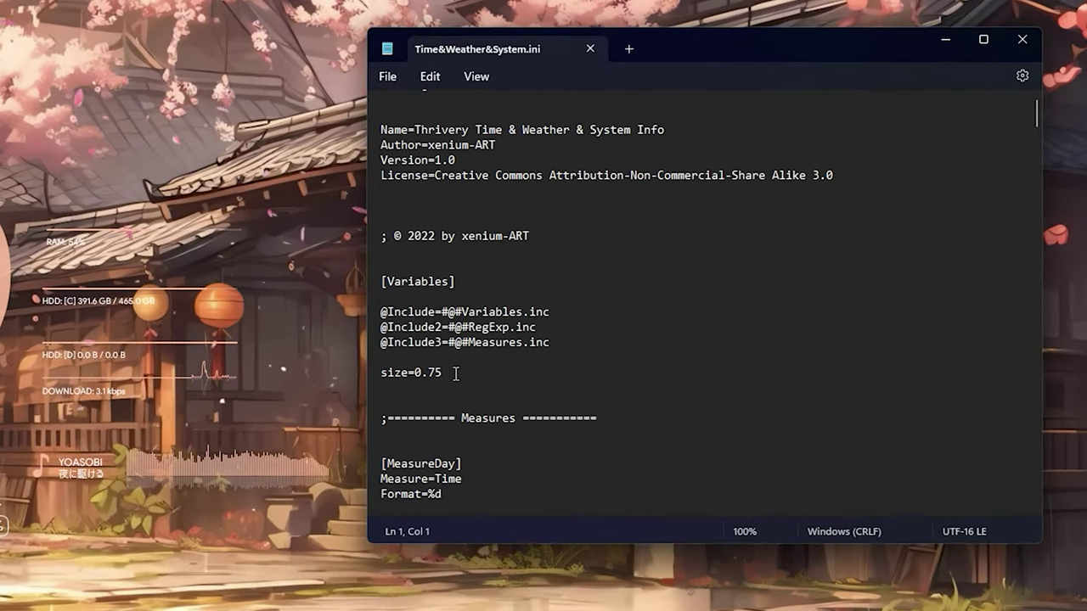
pyautogui.click(551, 351)
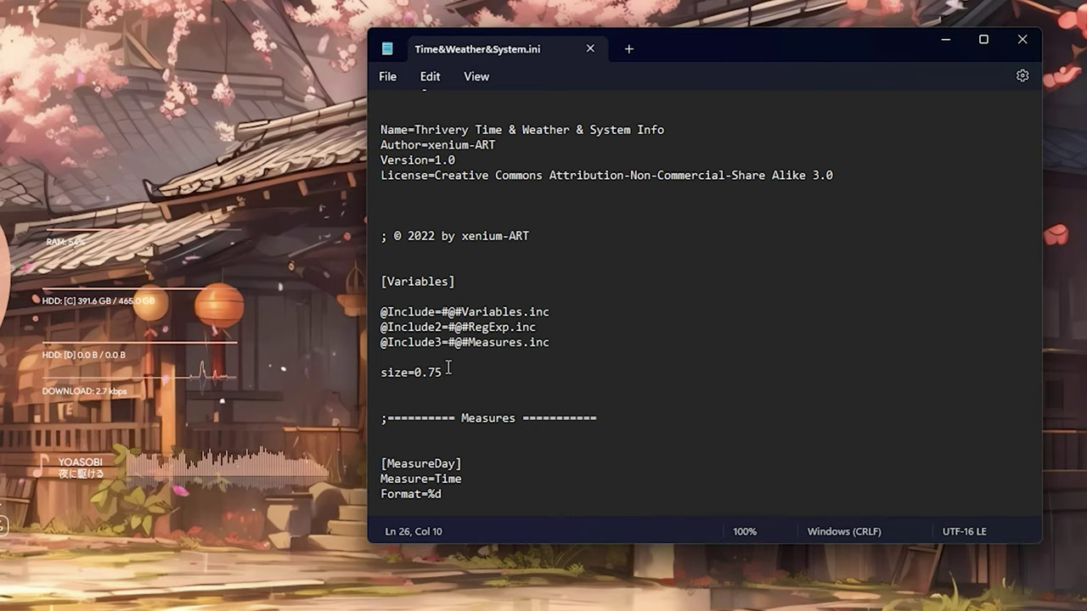
pyautogui.press('BackSpace')
pyautogui.press('BackSpace')
pyautogui.write('57')
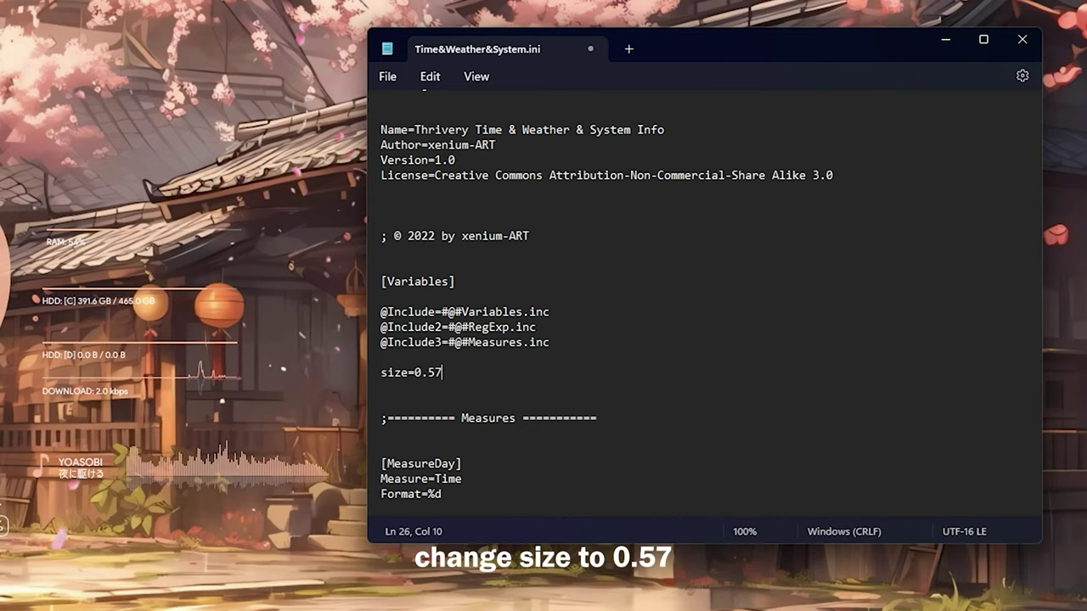
pyautogui.hotkey('ctrl', 's')
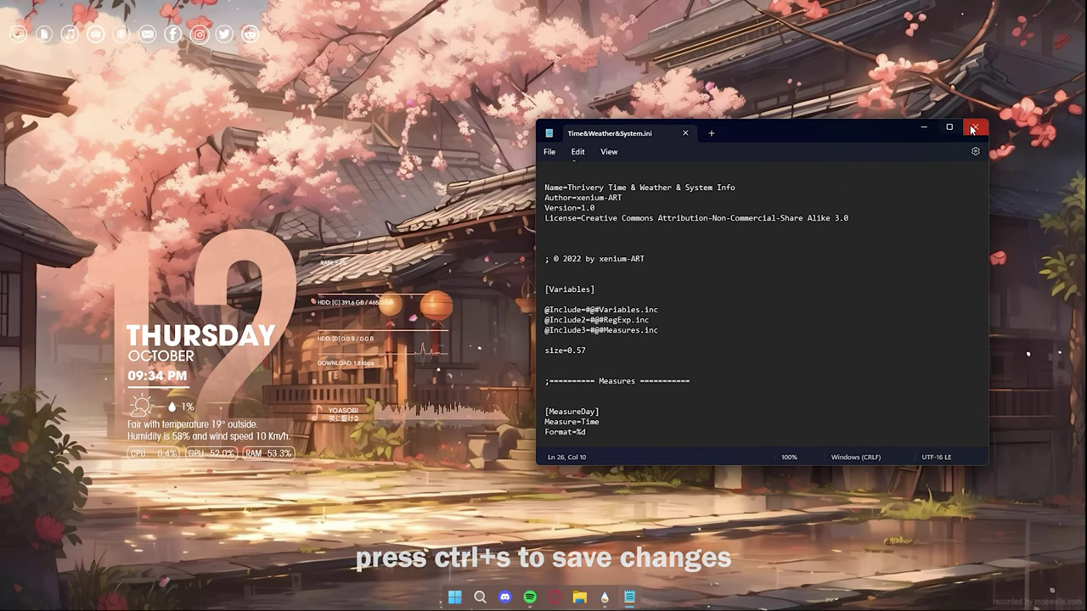
# - Close Time&Weather&System.ini and refresh the date and weather skin
pyautogui.click(1022, 39)
pyautogui.rightClick(228, 353)
pyautogui.click(264, 448)
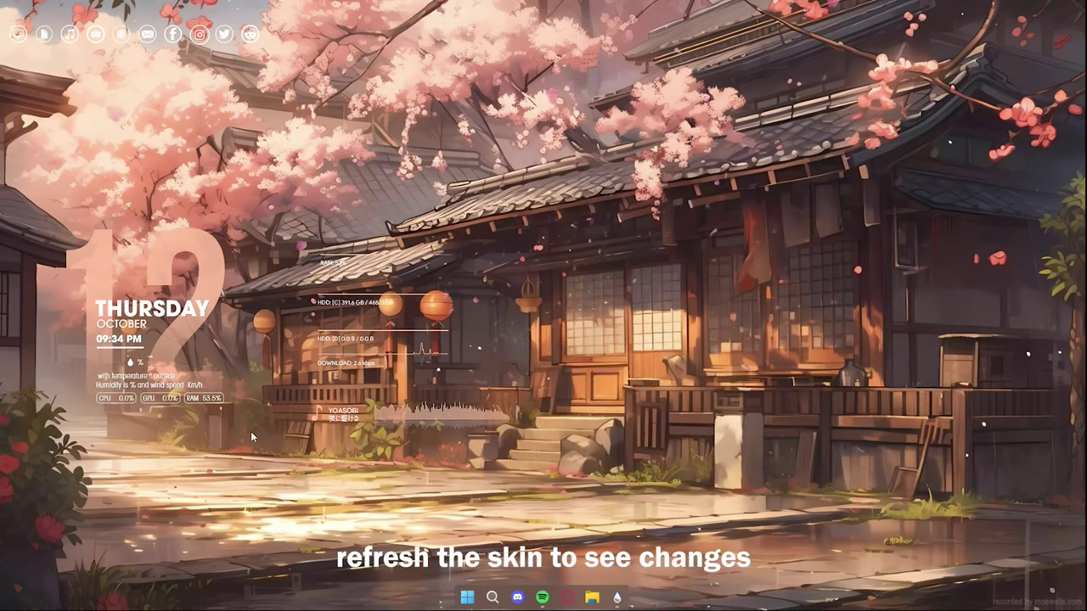
# - Move the date and weather skin lower and place the song info skin beside it with the visualizer directly beneath the song info
pyautogui.moveTo(203, 410); pyautogui.dragTo(178, 425)
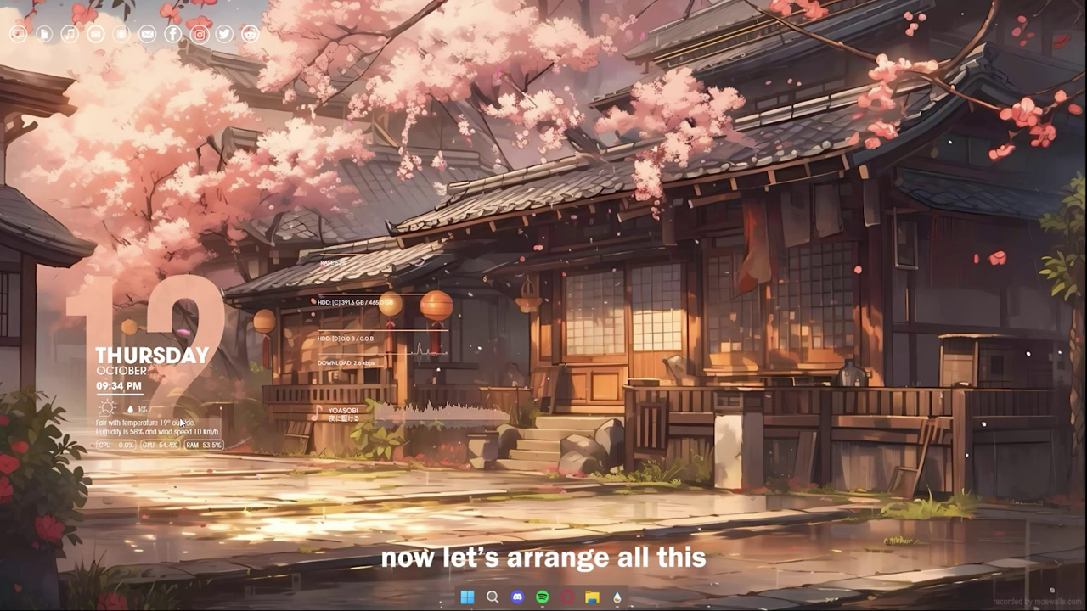
pyautogui.moveTo(310, 431); pyautogui.dragTo(253, 418)
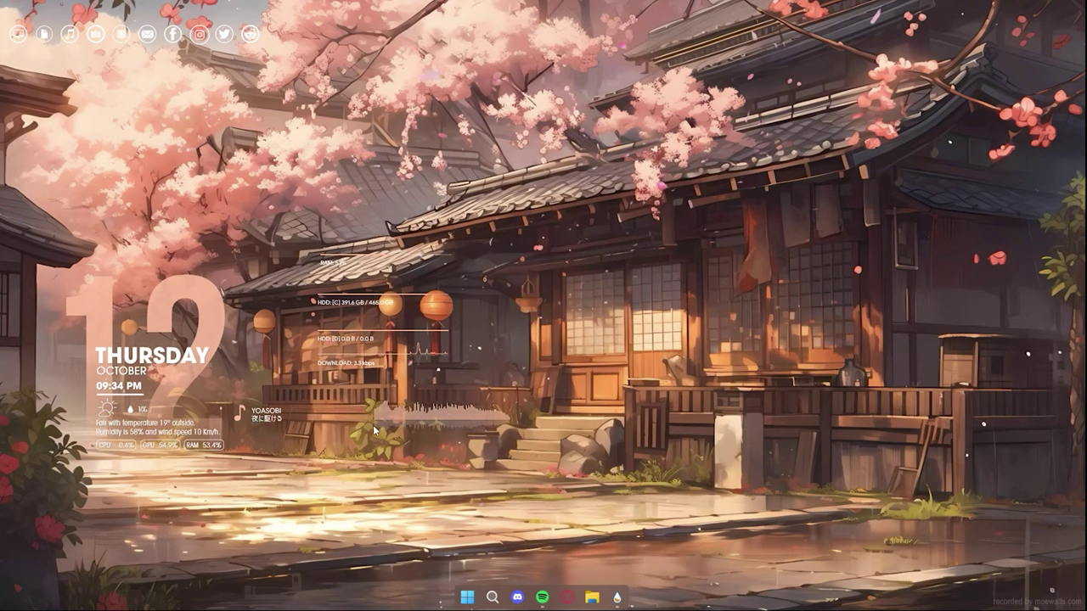
pyautogui.moveTo(374, 429); pyautogui.dragTo(267, 438)
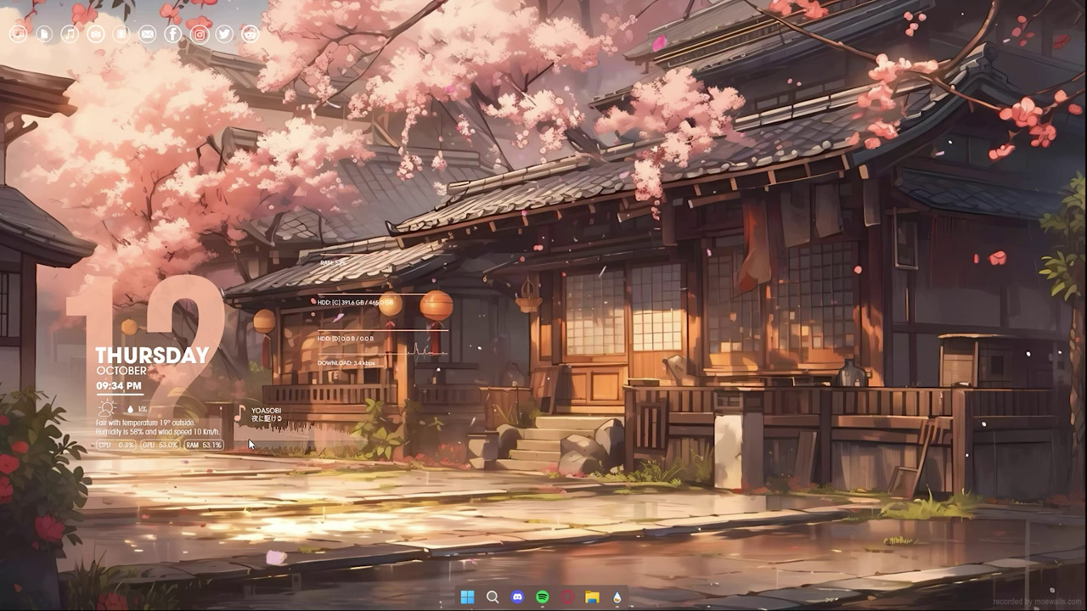
pyautogui.moveTo(242, 441); pyautogui.dragTo(254, 403)
# - Place the Robik Disk D skin just above the song info and move the Download skin further up the same column
pyautogui.moveTo(323, 367); pyautogui.dragTo(238, 388)
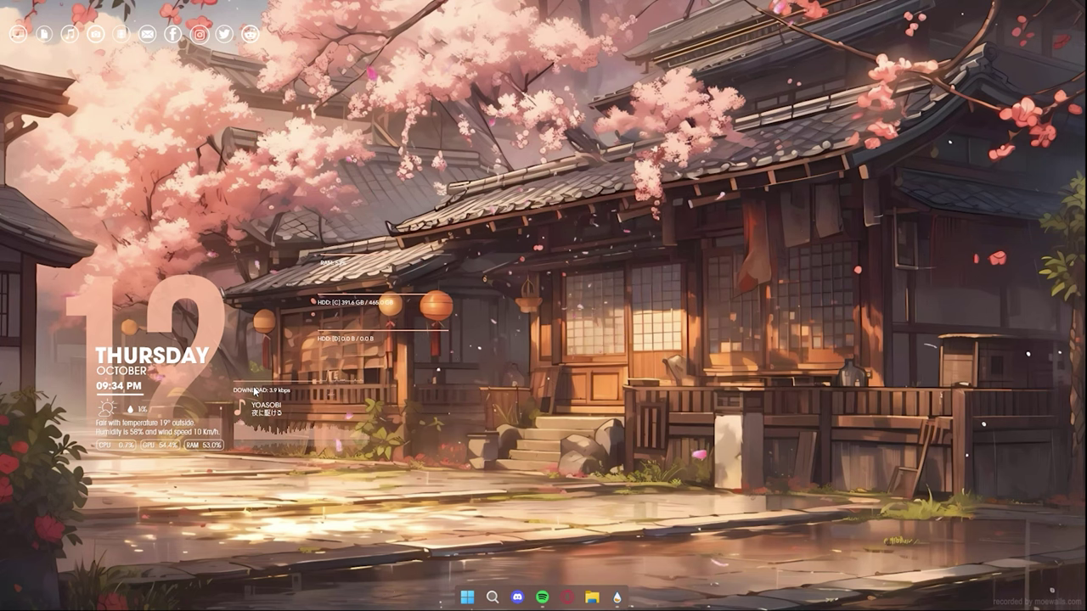
pyautogui.moveTo(343, 347); pyautogui.dragTo(283, 354)
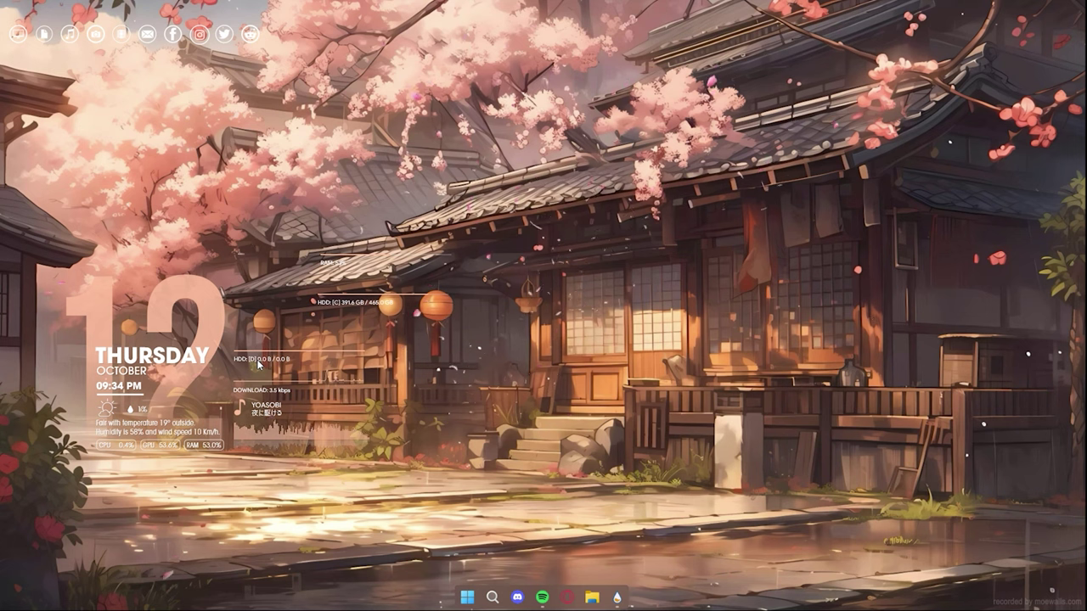
pyautogui.moveTo(259, 365); pyautogui.dragTo(270, 334)
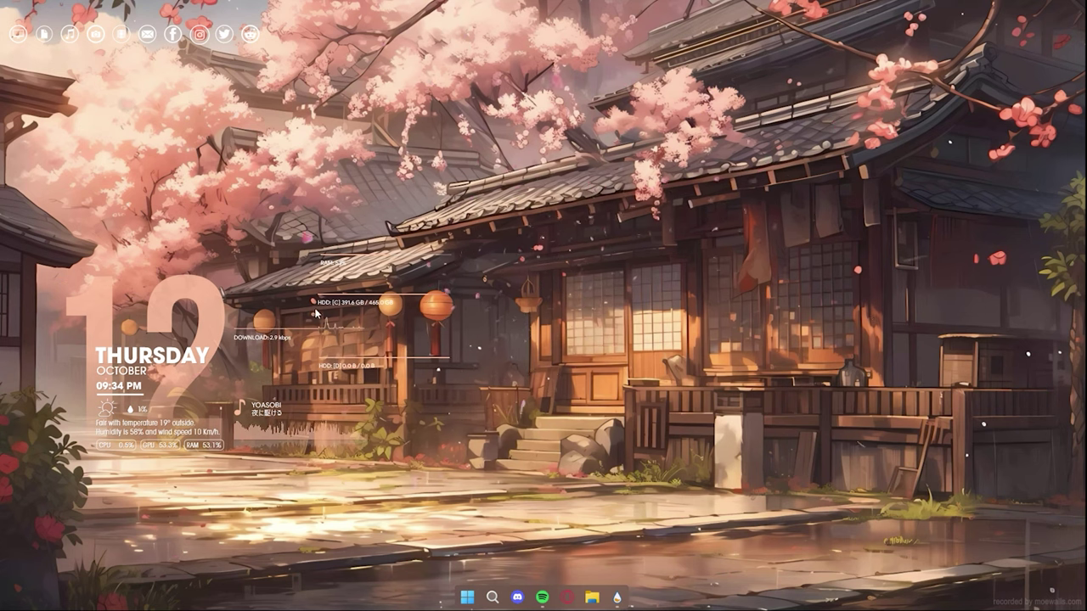
pyautogui.moveTo(344, 366); pyautogui.dragTo(261, 388)
pyautogui.moveTo(262, 333); pyautogui.dragTo(265, 275)
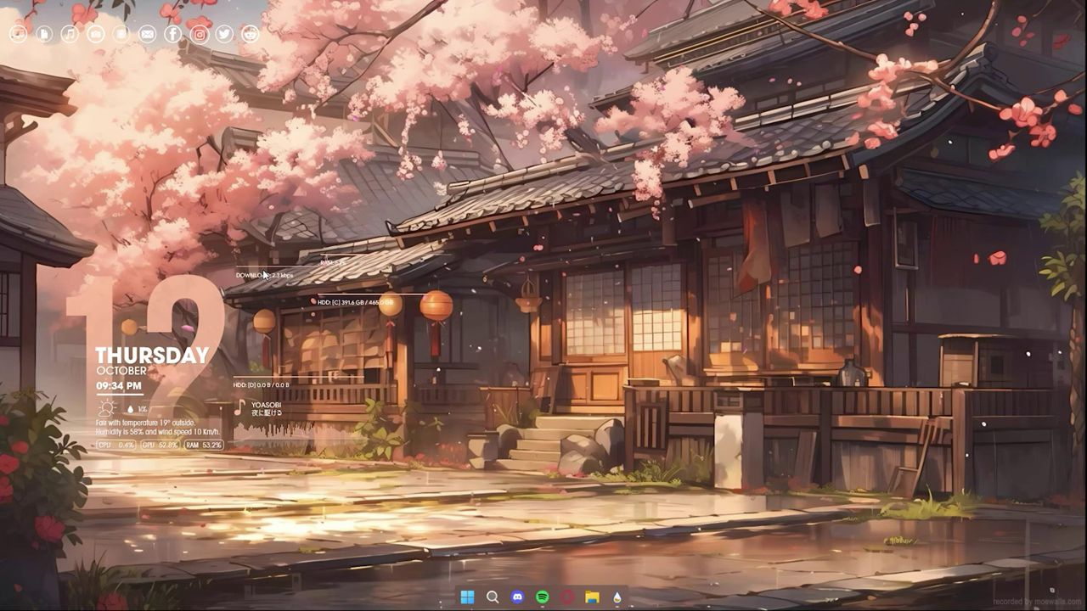
# - Stack the RAM, Download and Disk C skins above Disk D, and move the icon dock beneath the date and weather skin
pyautogui.moveTo(328, 305); pyautogui.dragTo(247, 366)
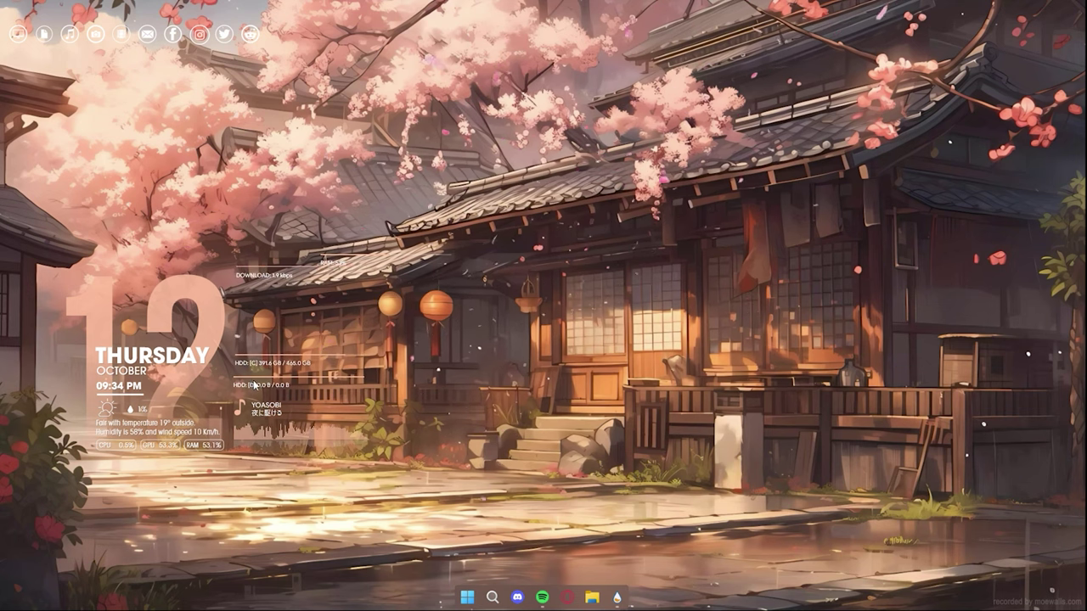
pyautogui.moveTo(258, 365); pyautogui.dragTo(257, 368)
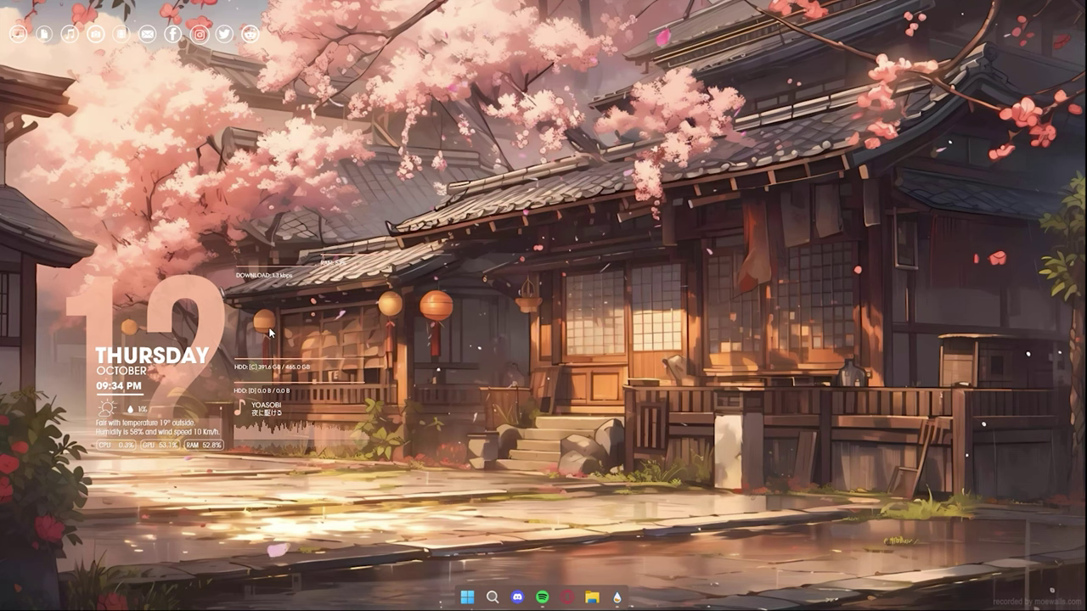
pyautogui.moveTo(265, 276); pyautogui.dragTo(273, 346)
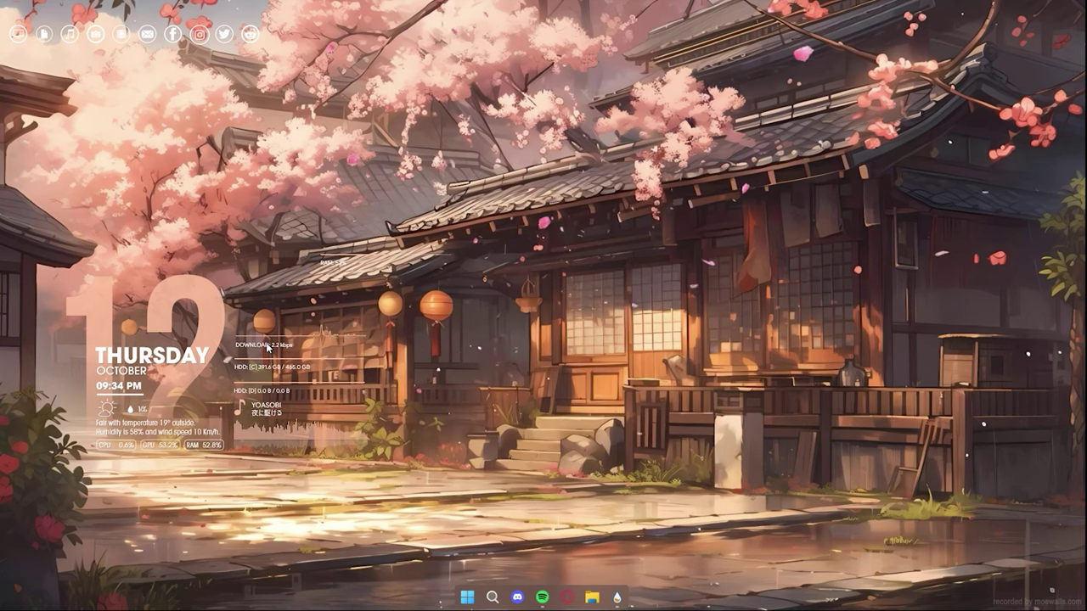
pyautogui.moveTo(333, 261); pyautogui.dragTo(249, 322)
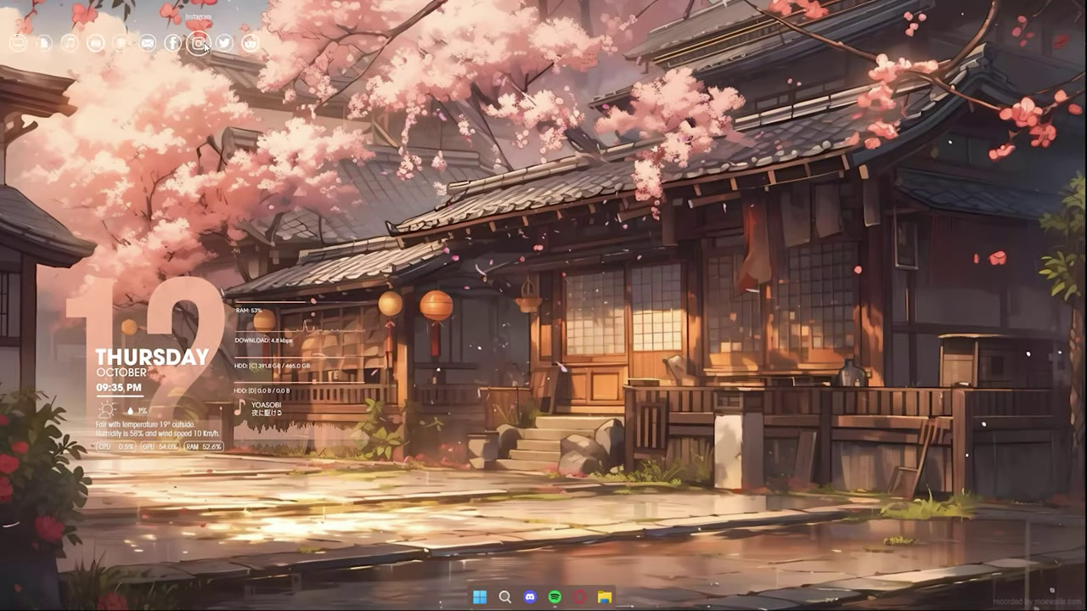
pyautogui.moveTo(204, 47); pyautogui.dragTo(294, 467)
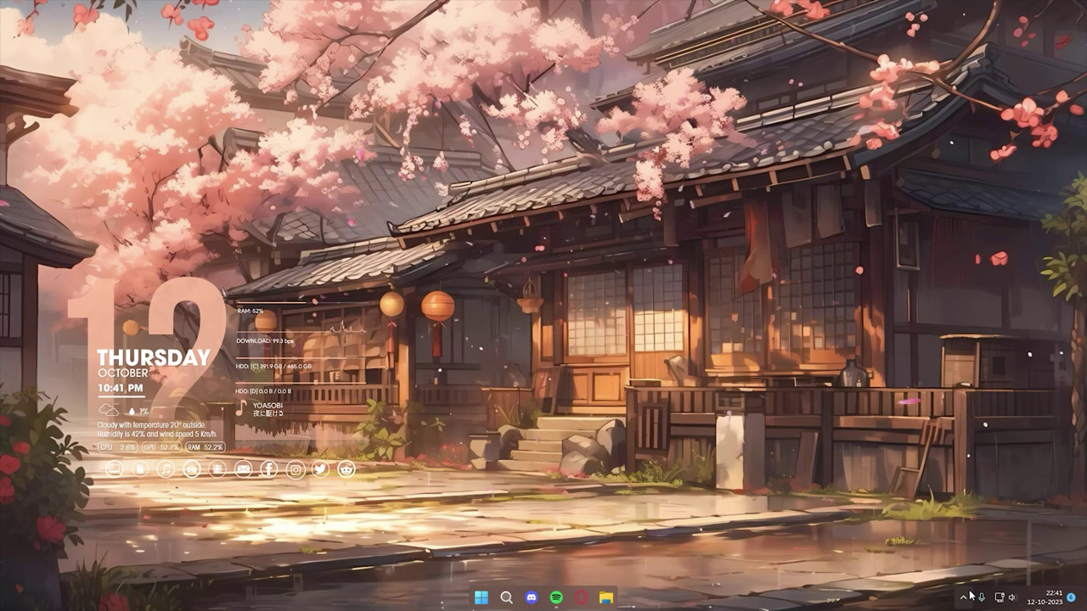
# - Open the Rainmeter manager and unload the Robik Weather.ini skin
pyautogui.click(953, 600)
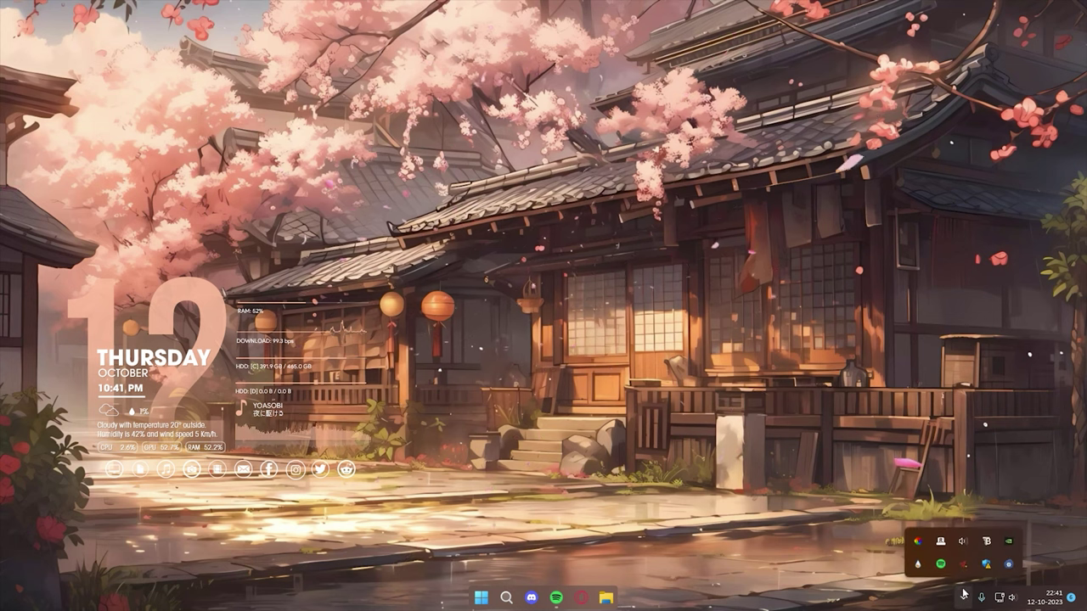
pyautogui.click(924, 563)
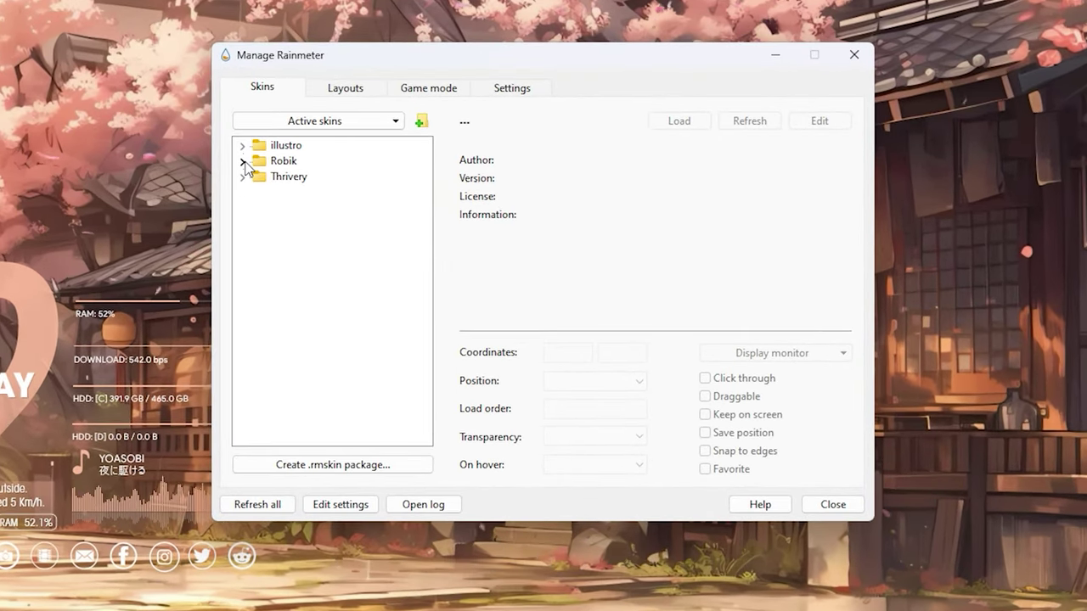
pyautogui.click(243, 162)
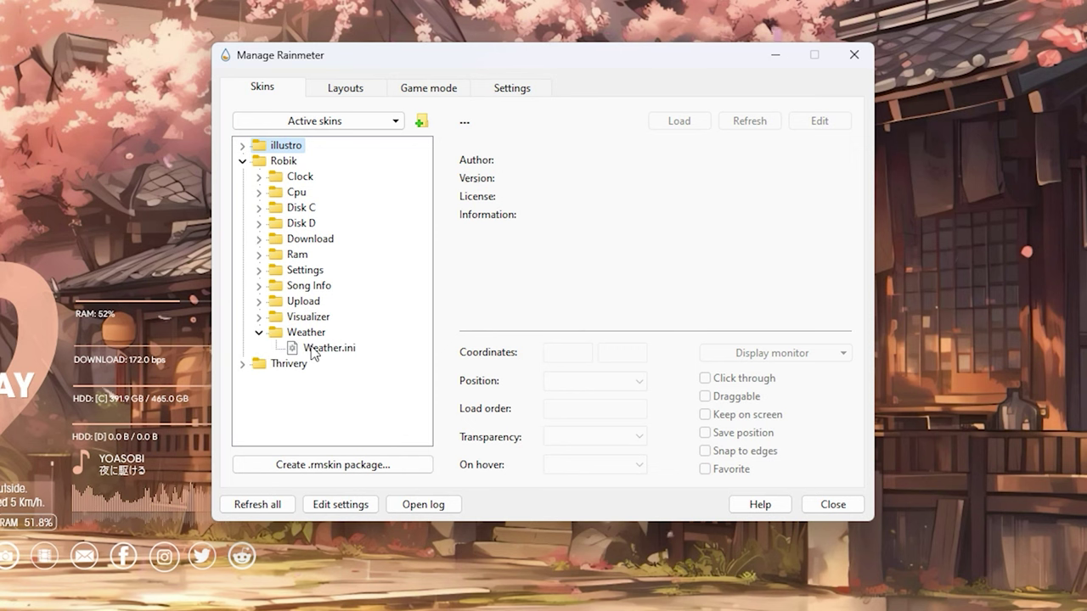
pyautogui.rightClick(313, 351)
pyautogui.click(333, 358)
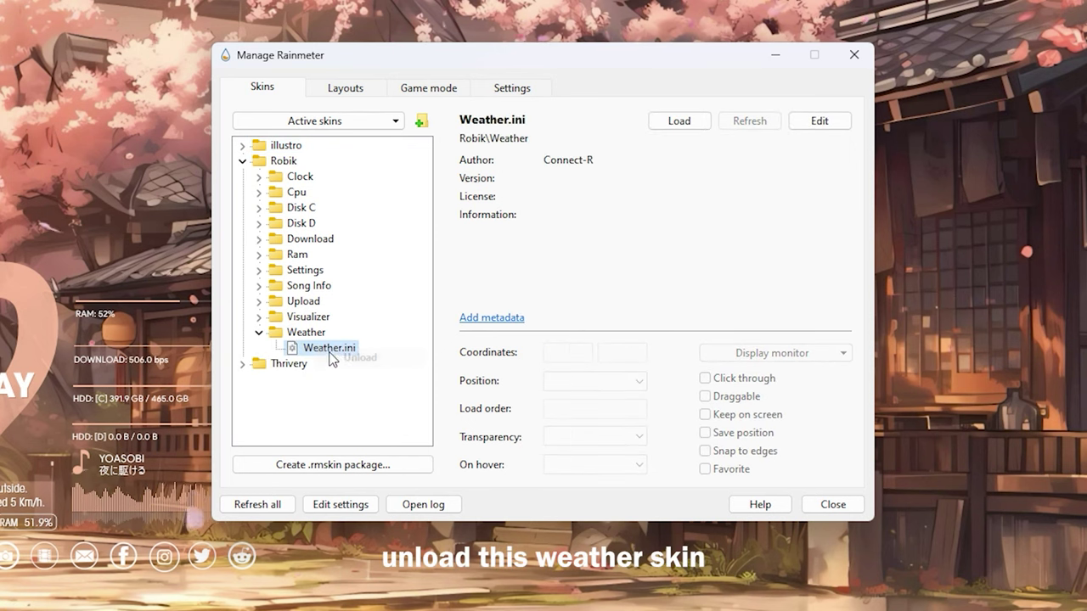
pyautogui.click(266, 333)
pyautogui.click(243, 162)
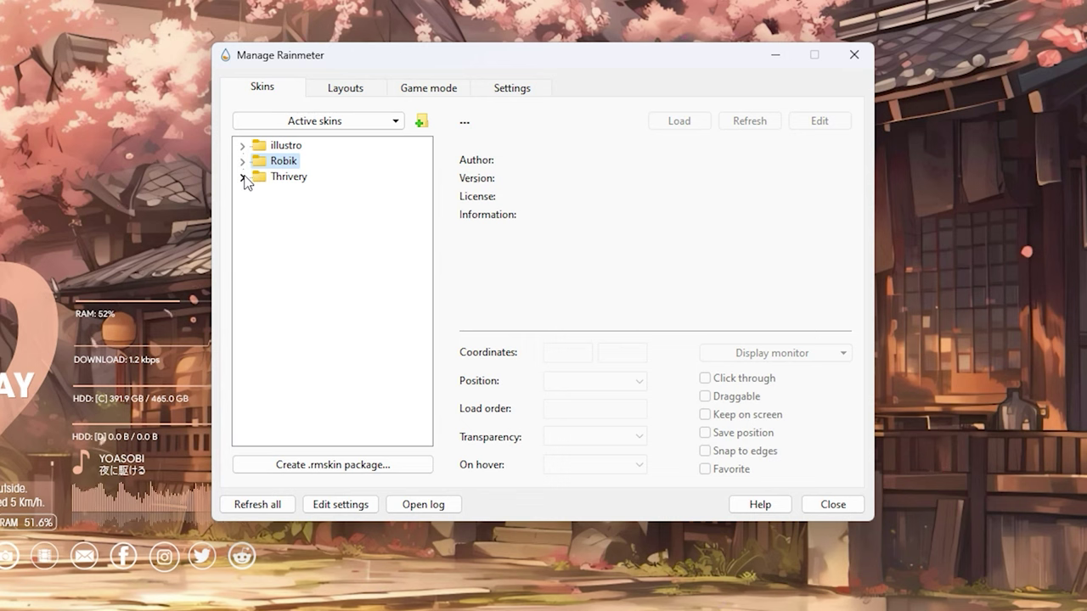
# - Load the Thrivery Settings.ini skin and close the Rainmeter manager
pyautogui.click(243, 178)
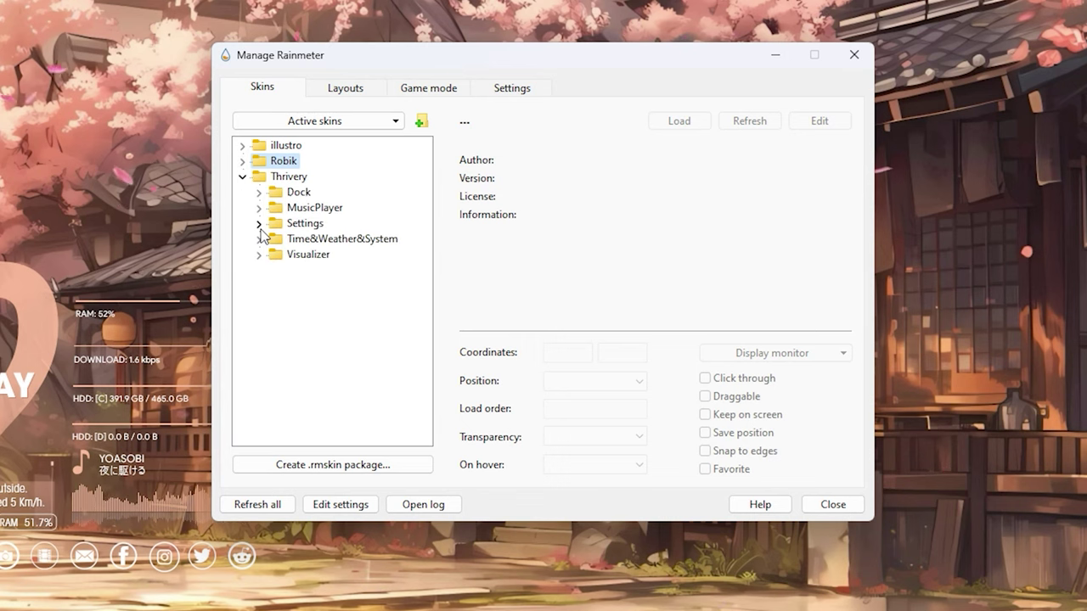
pyautogui.click(259, 223)
pyautogui.rightClick(340, 239)
pyautogui.click(349, 250)
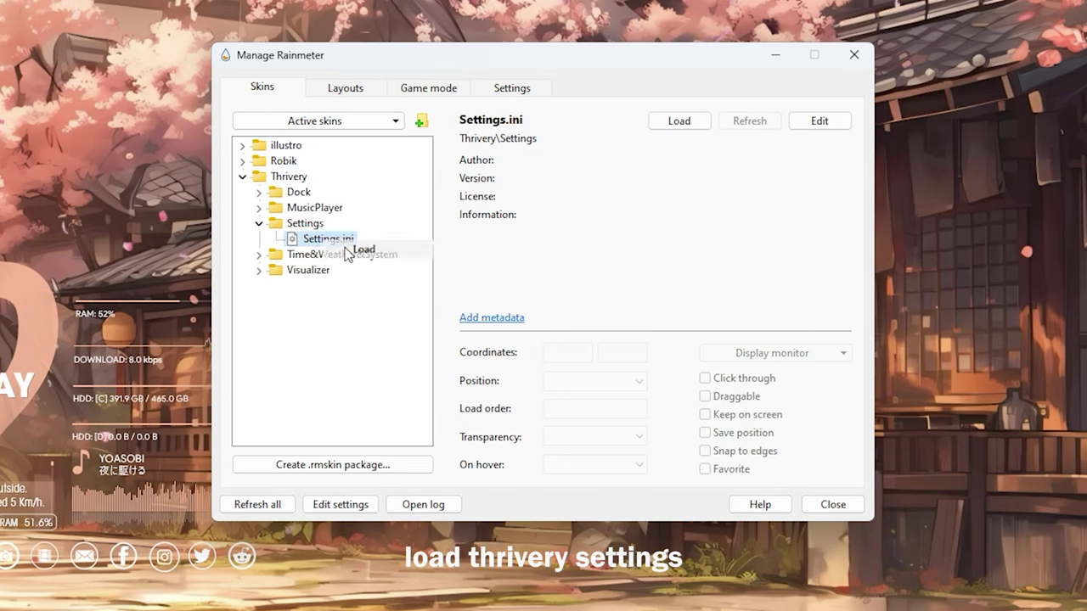
pyautogui.click(414, 67)
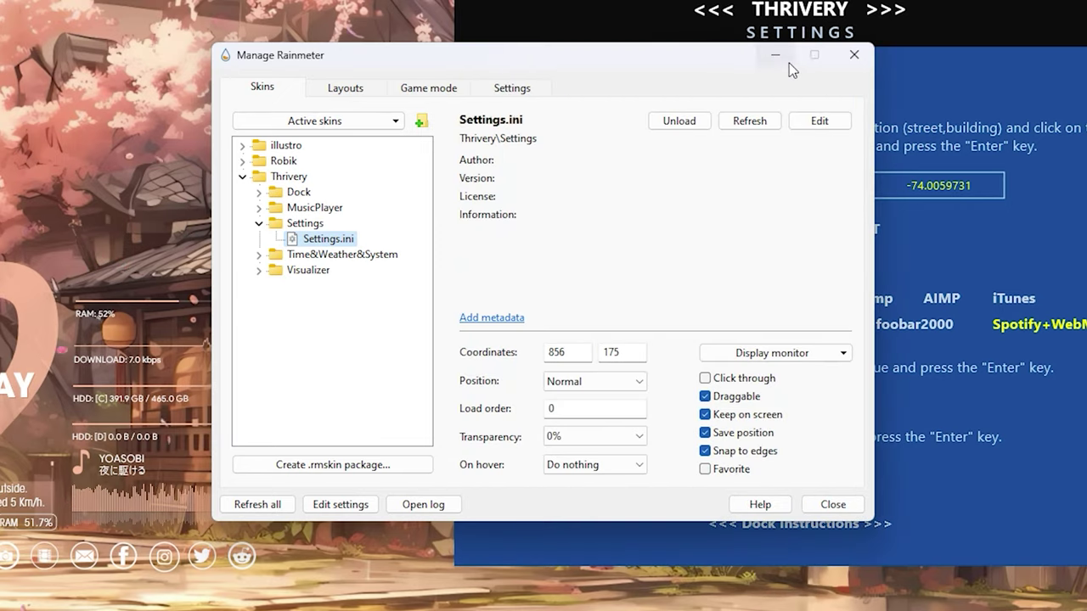
pyautogui.click(854, 56)
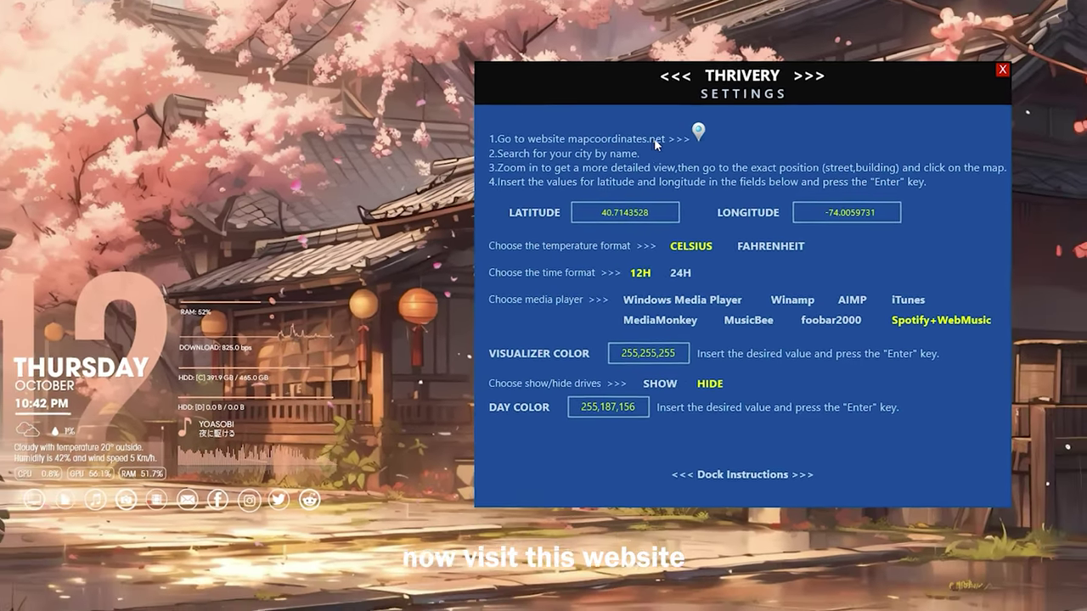
# - Switch to the Opera browser and open mapcoordinates.net in a new tab
pyautogui.click(655, 140)
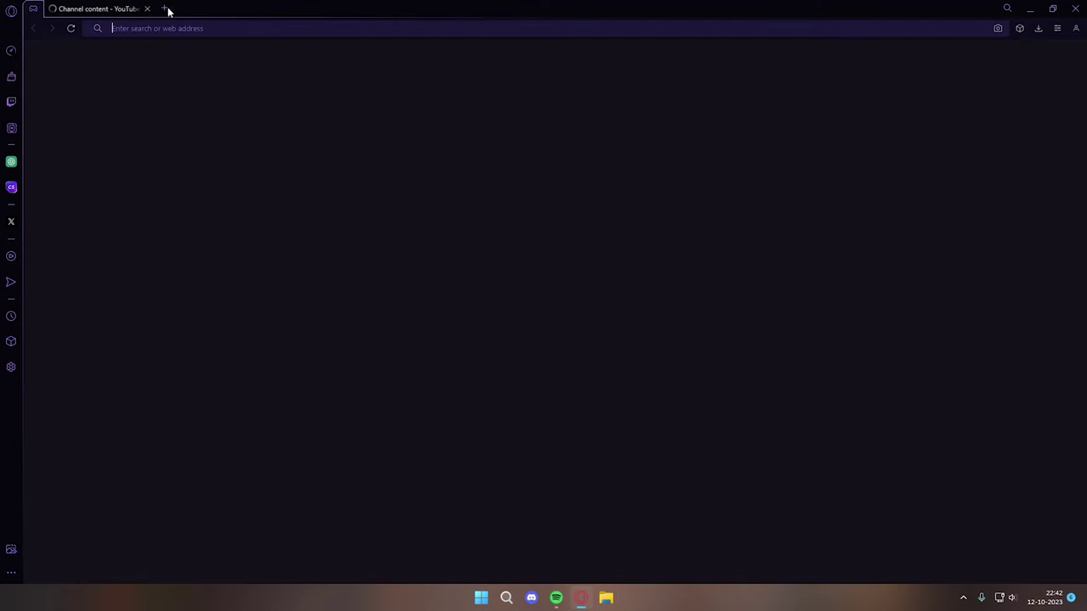
pyautogui.click(168, 7)
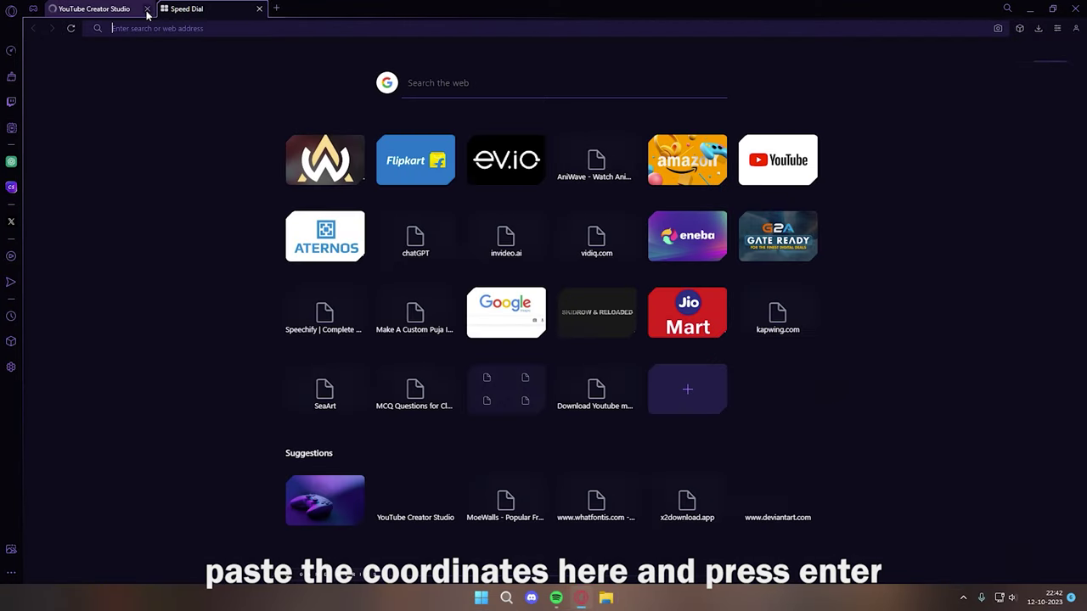
pyautogui.click(151, 28)
pyautogui.write('ma')
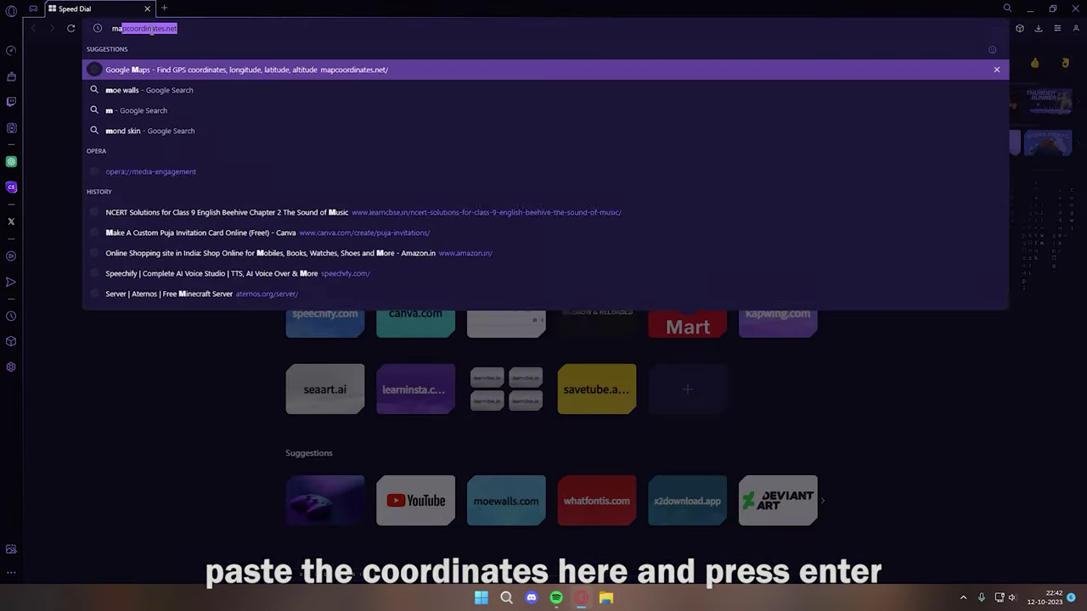
pyautogui.write('pcoord')
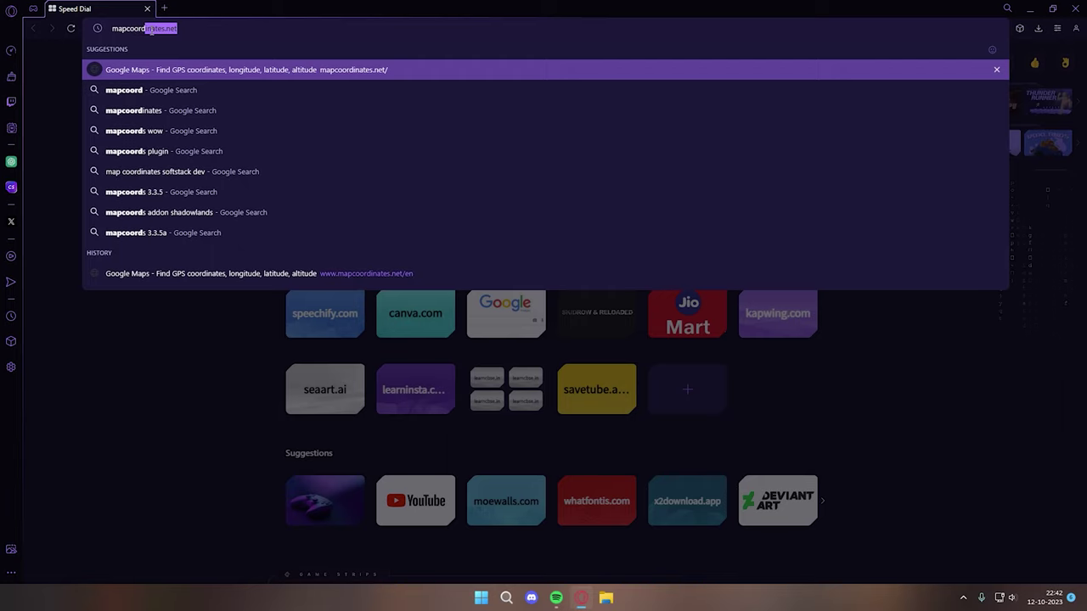
pyautogui.write('inates.net')
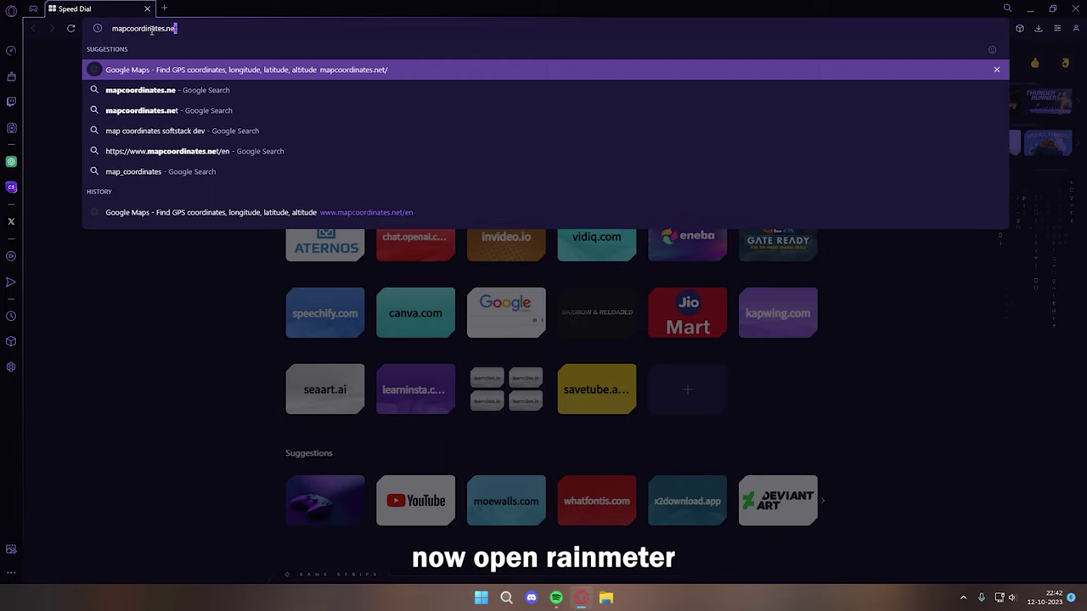
pyautogui.press('Return')
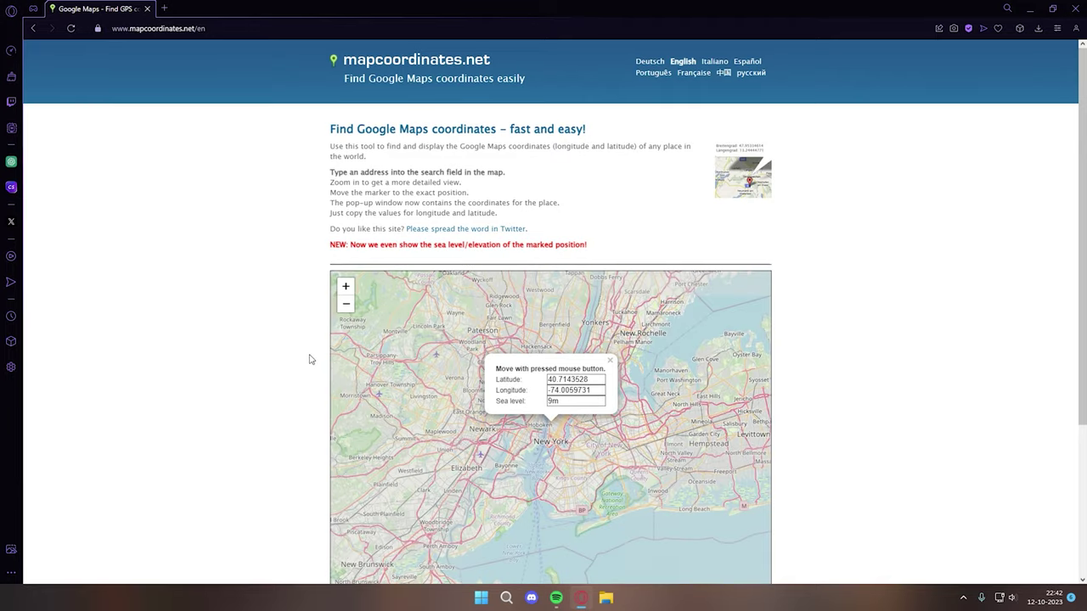
# - Search the map for mumbai and choose Mumbai, Maharashtra, India
pyautogui.scroll(-2, 310, 360)
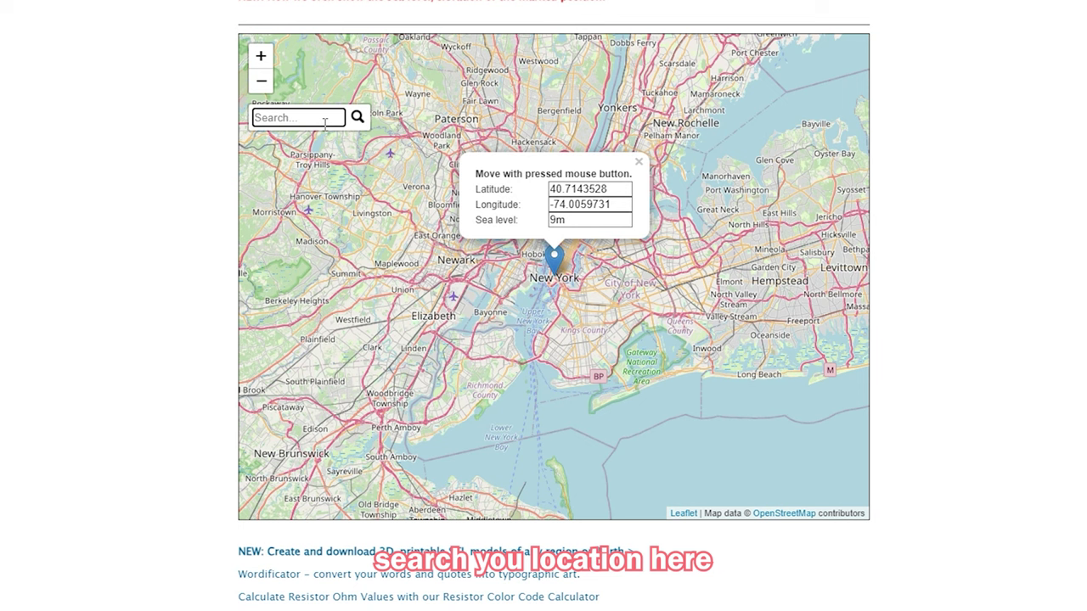
pyautogui.write('mumbai')
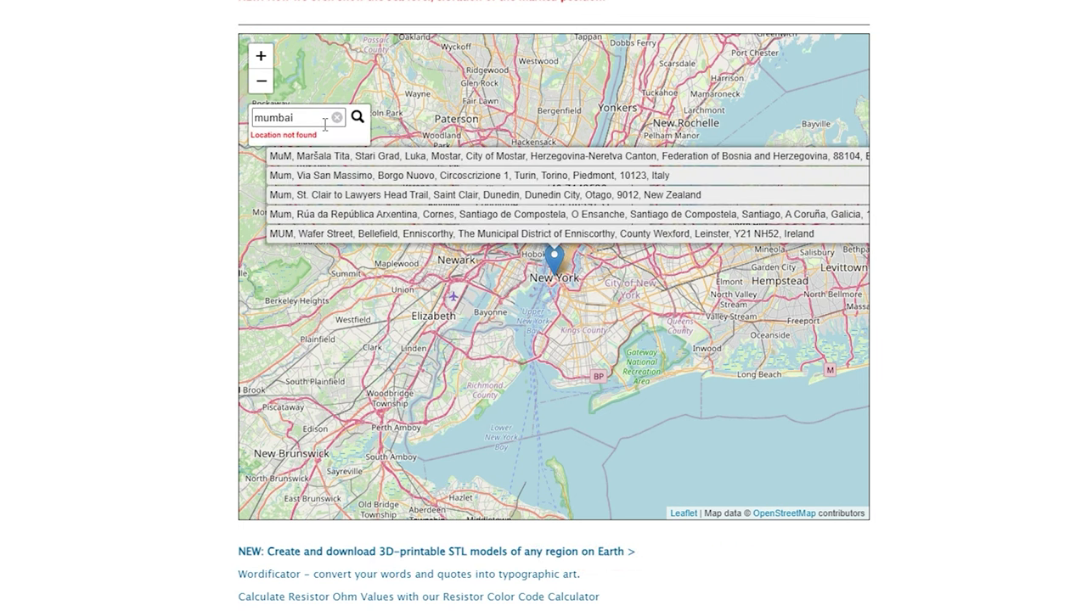
pyautogui.click(337, 143)
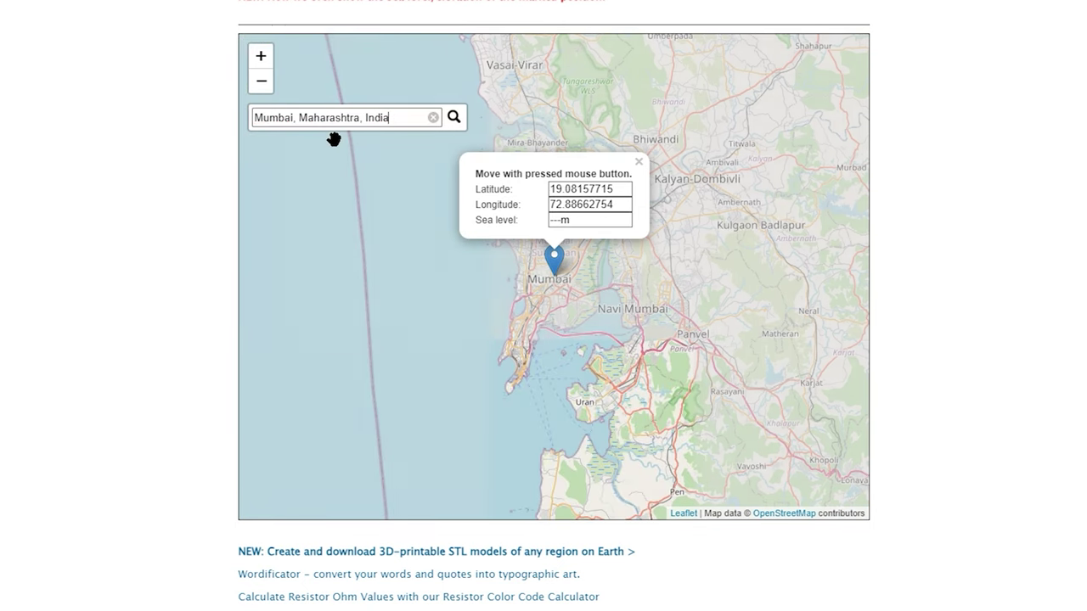
# - Copy Mumbai's latitude from the map and enter 19.08157715 as the latitude in the Thrivery settings skin
pyautogui.moveTo(613, 190); pyautogui.dragTo(537, 194)
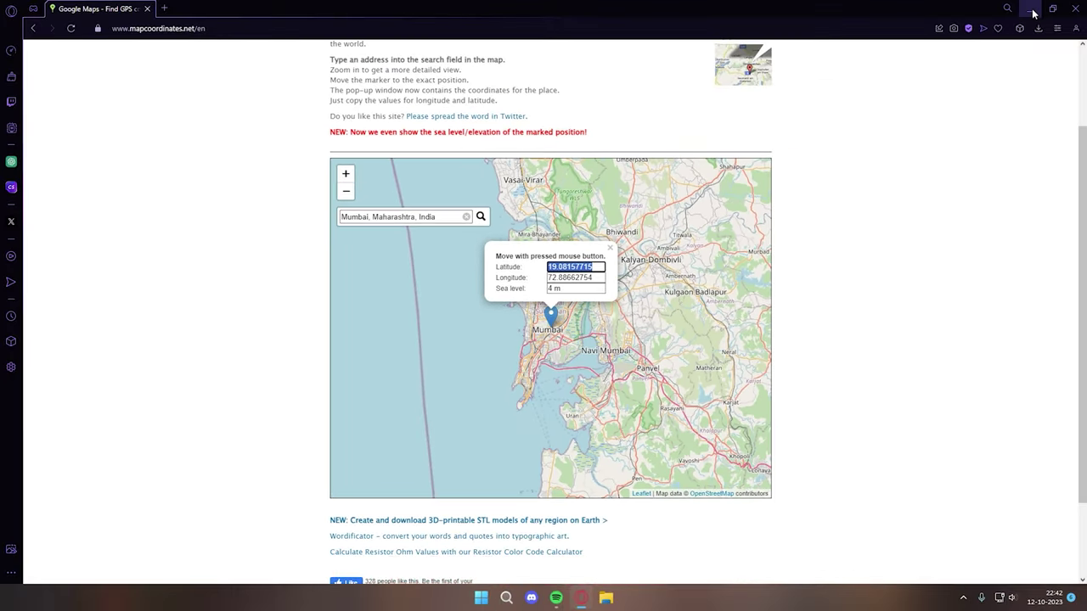
pyautogui.click(1086, 0)
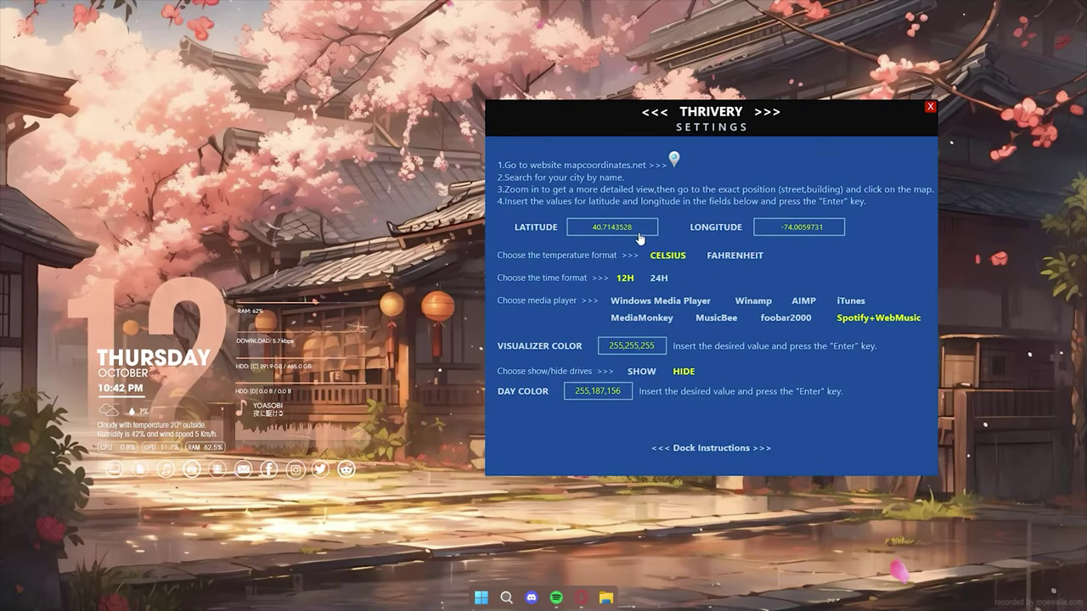
pyautogui.click(631, 228)
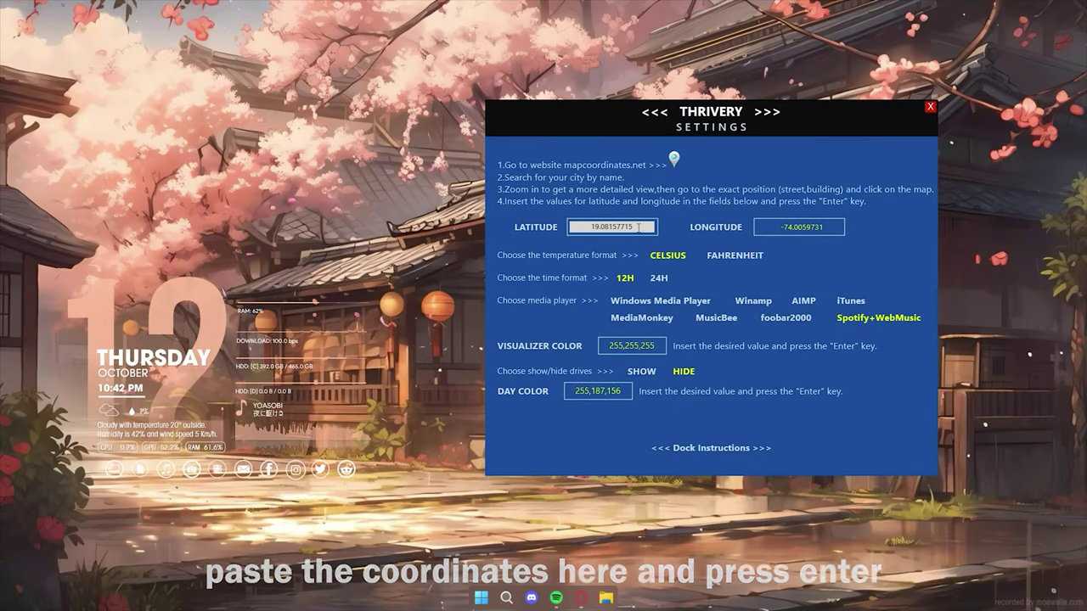
pyautogui.press('Return')
# - Copy Mumbai's longitude from the map, enter 72.88662754 as the longitude in the Thrivery settings skin, and close the skin
pyautogui.click(575, 598)
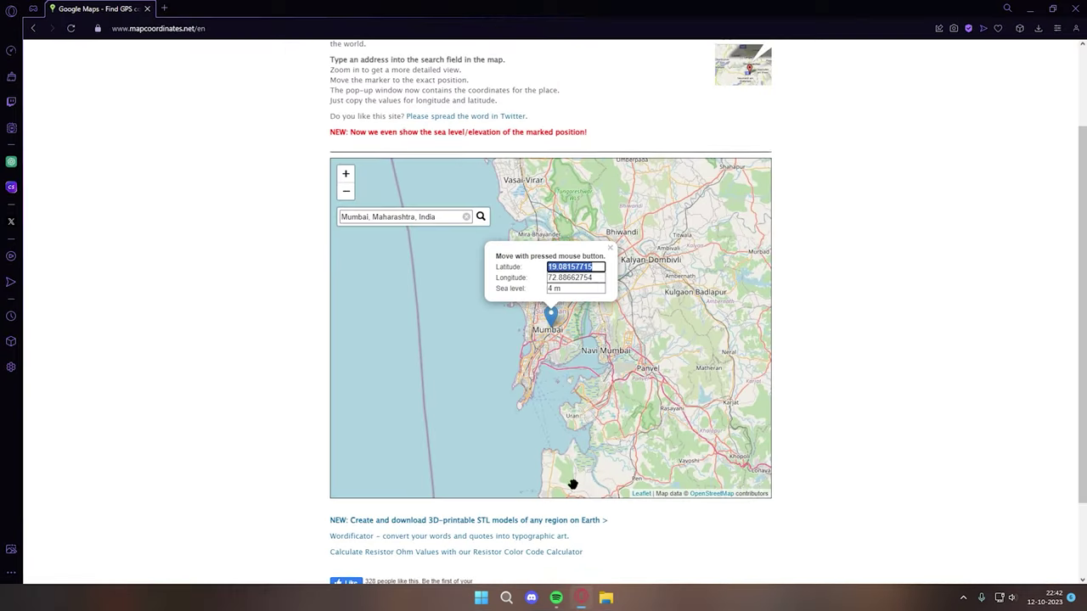
pyautogui.click(561, 278)
pyautogui.hotkey('ctrl', 'c')
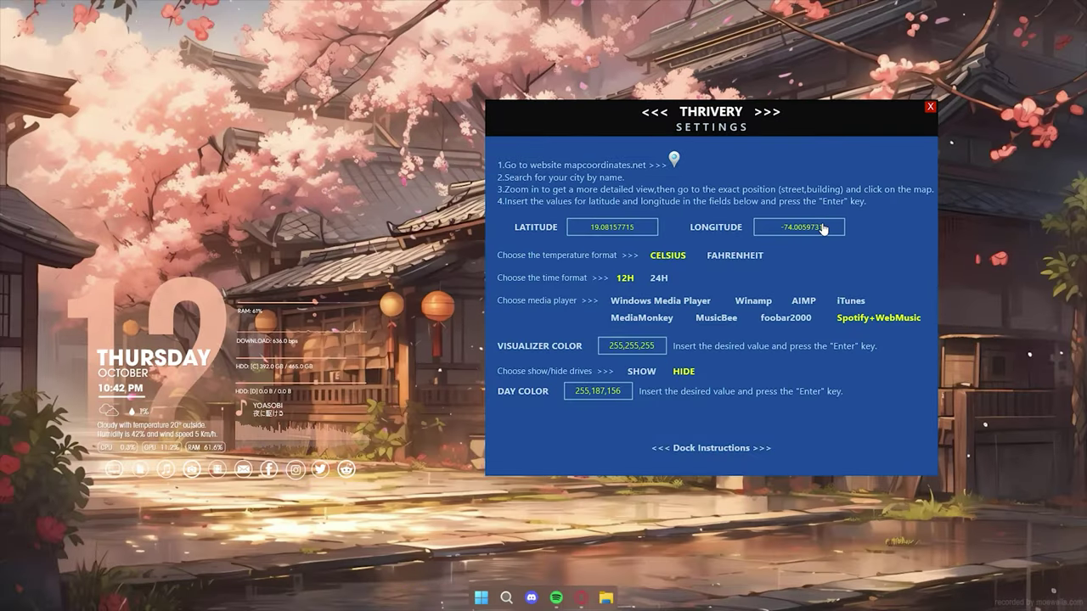
pyautogui.doubleClick(823, 228)
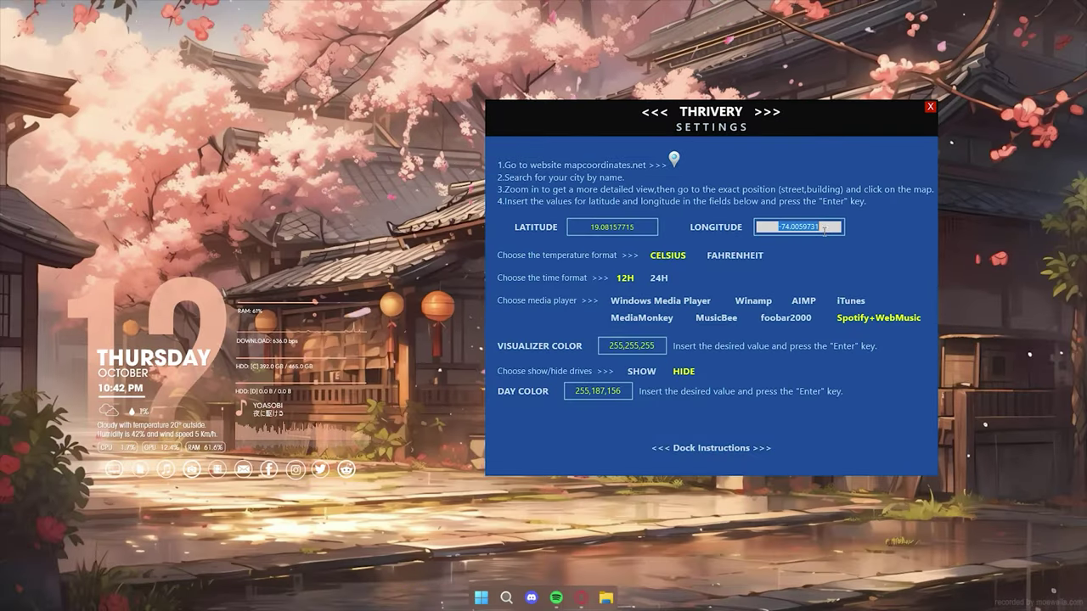
pyautogui.hotkey('ctrl', 'v')
pyautogui.press('Return')
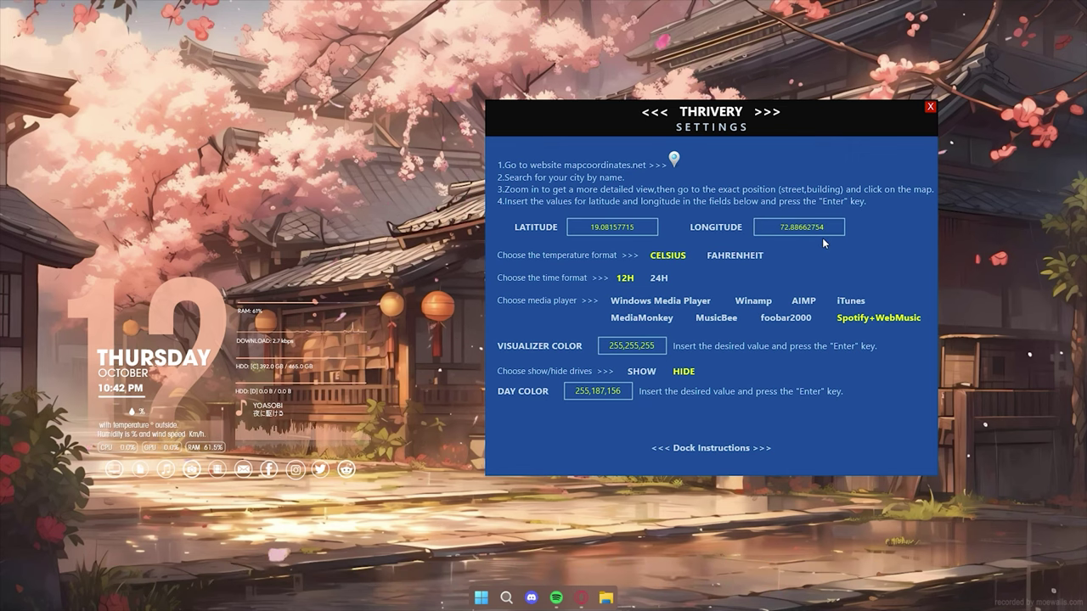
pyautogui.click(930, 109)
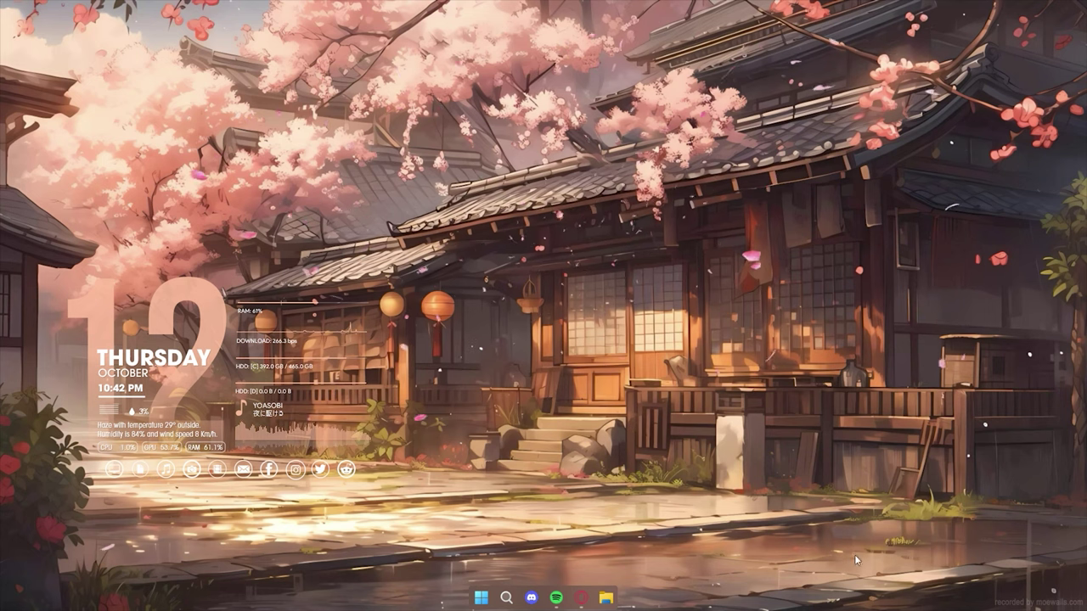
# - Open the Rainmeter manager and check the Clock and Cpu skins in the Robik folder
pyautogui.click(964, 598)
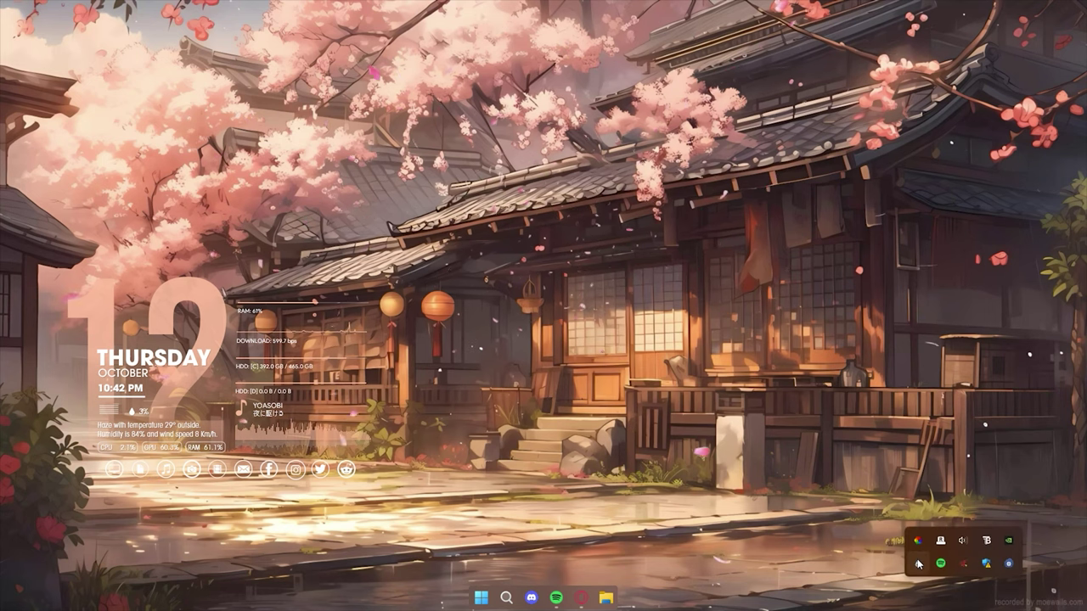
pyautogui.click(919, 564)
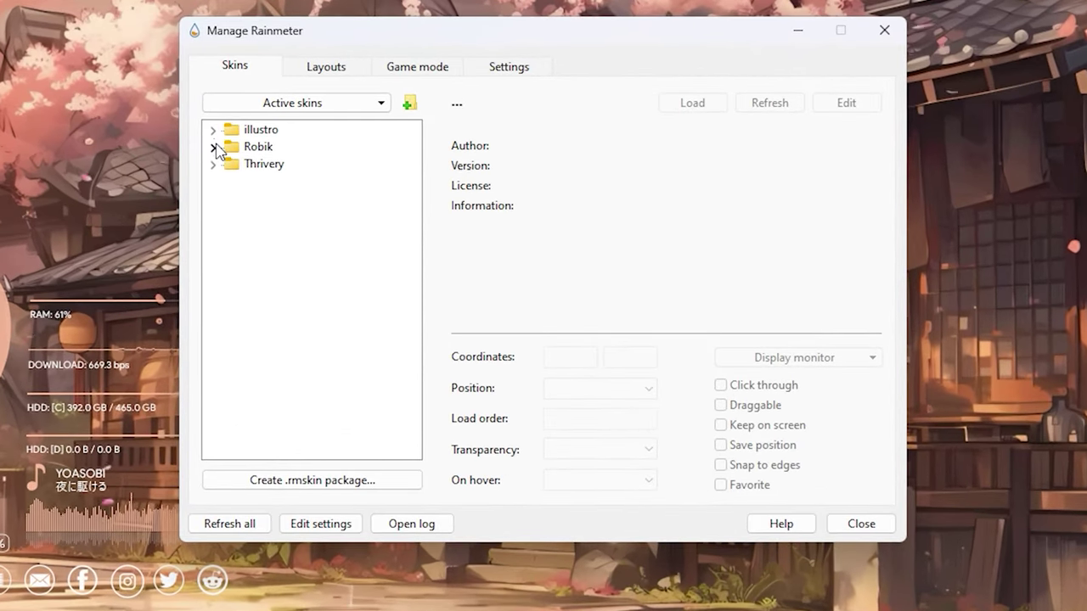
pyautogui.click(352, 200)
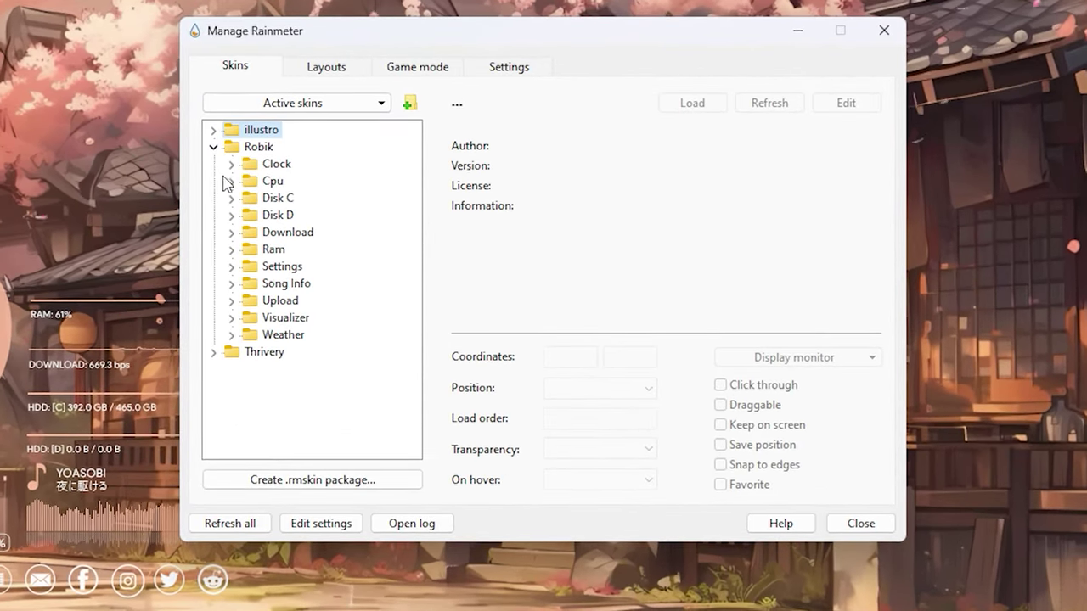
pyautogui.click(232, 164)
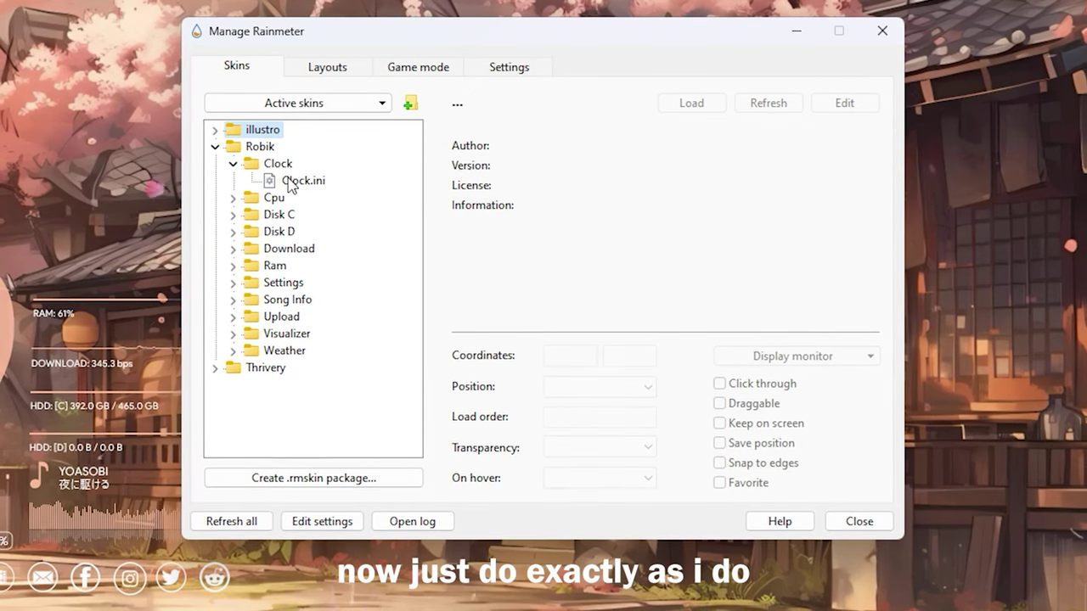
pyautogui.click(236, 165)
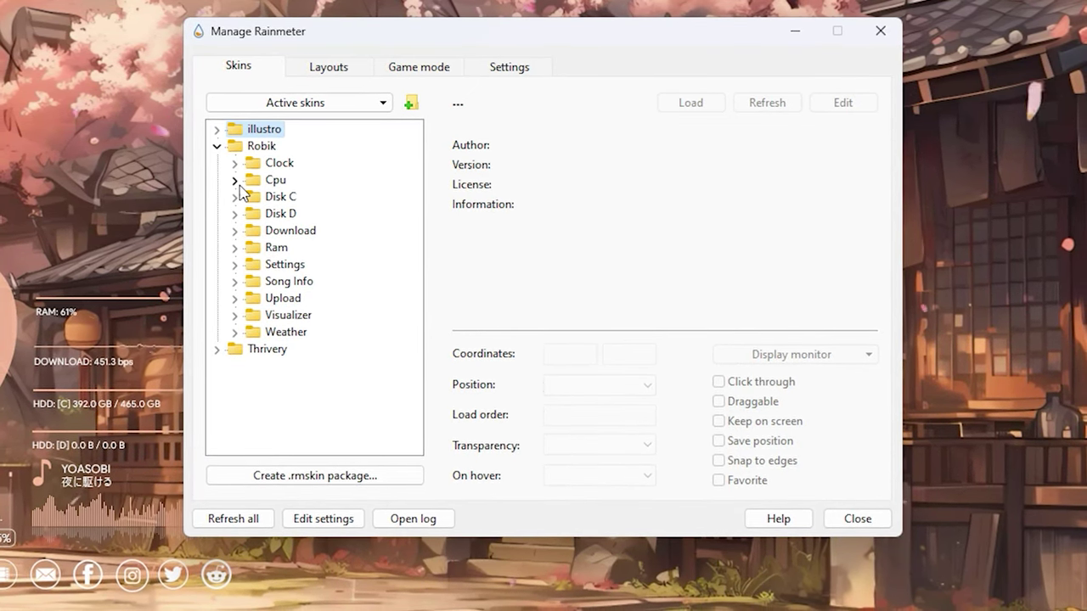
pyautogui.click(234, 181)
pyautogui.click(299, 196)
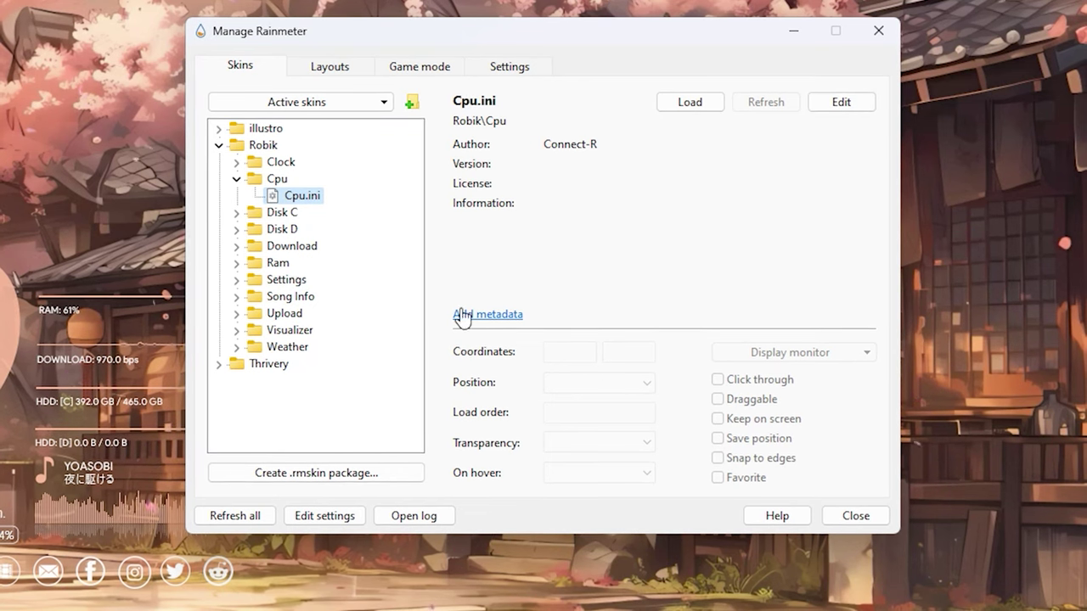
# - Set the Robik Disk C.ini skin's position to On desktop and make it non-draggable
pyautogui.click(236, 213)
pyautogui.click(270, 228)
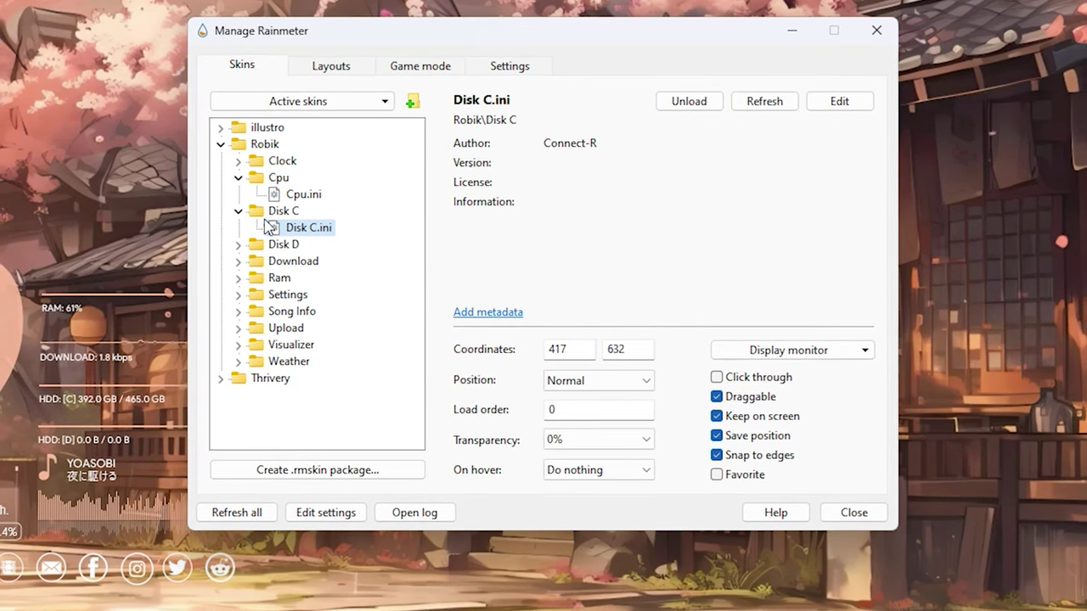
pyautogui.click(599, 380)
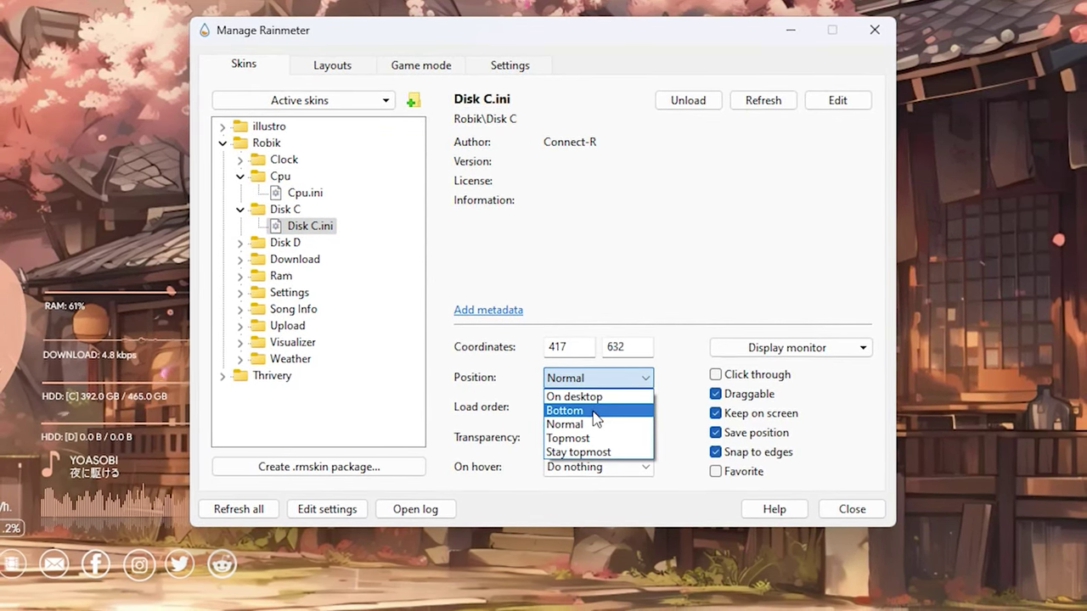
pyautogui.click(575, 396)
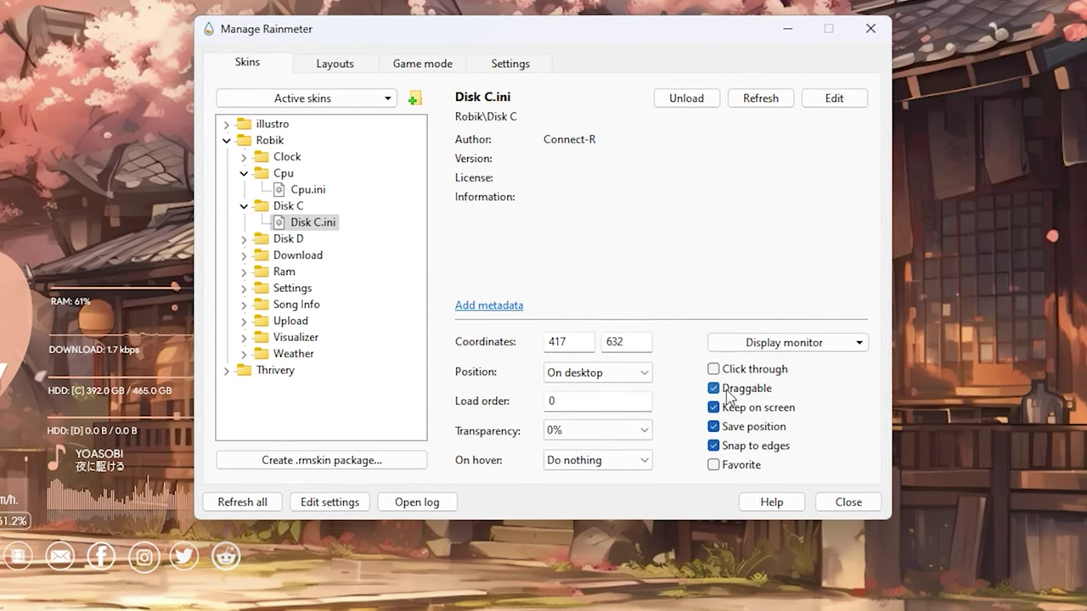
pyautogui.click(726, 391)
pyautogui.click(244, 206)
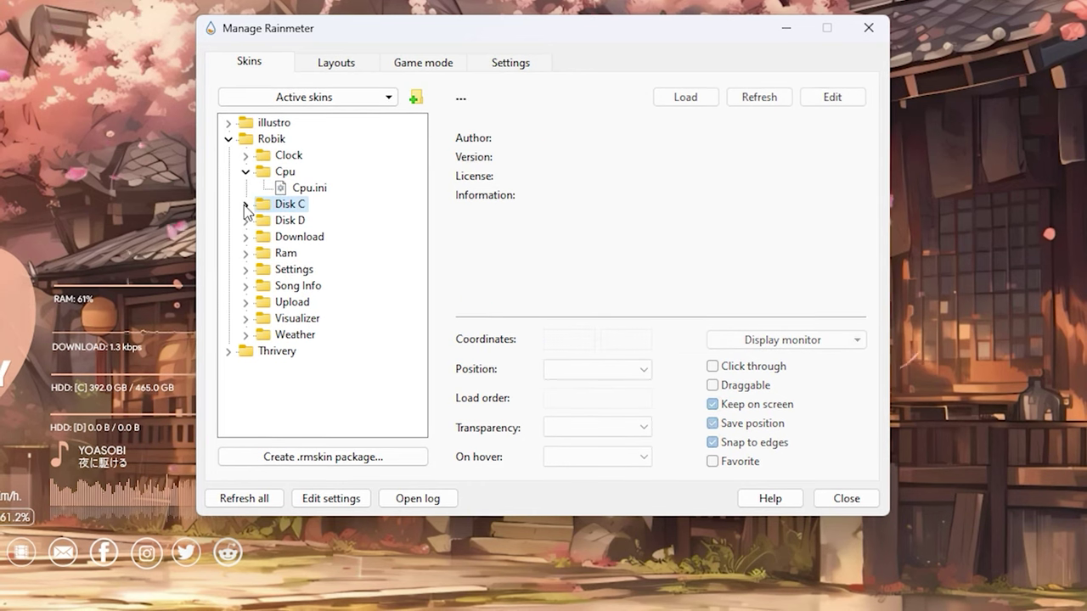
pyautogui.click(245, 172)
# - Set the Robik Disk D.ini skin's position to On desktop and turn off its Draggable option
pyautogui.click(246, 204)
pyautogui.click(314, 219)
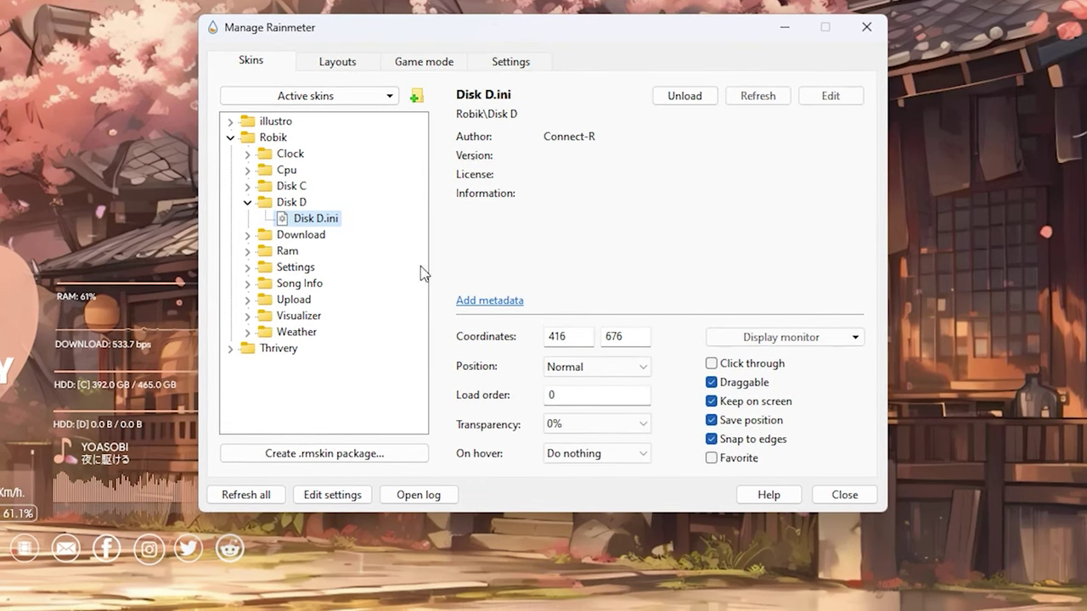
pyautogui.click(595, 367)
pyautogui.click(581, 381)
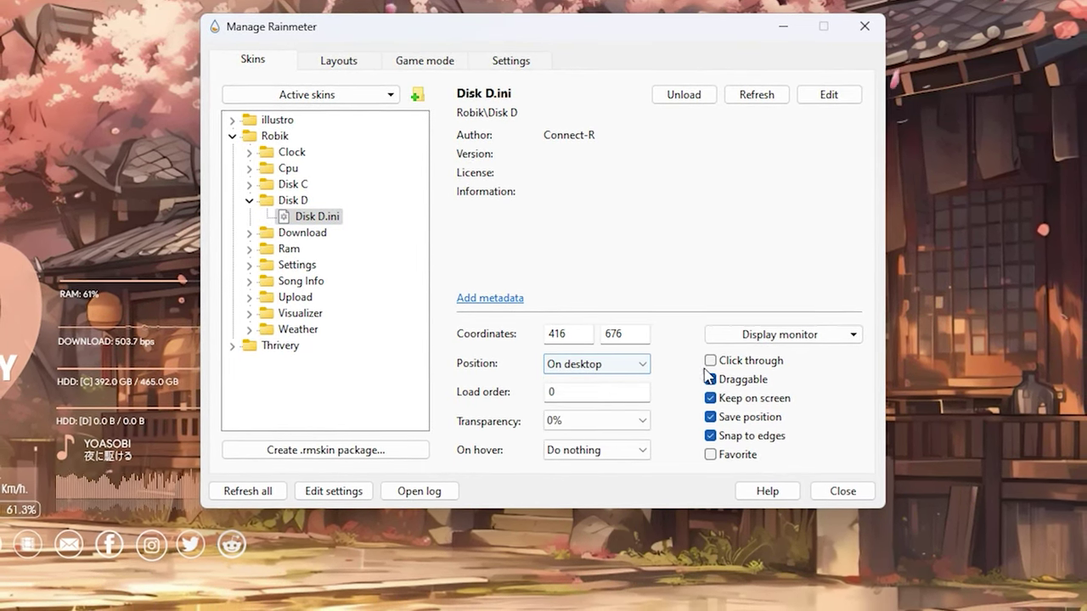
pyautogui.click(710, 379)
pyautogui.click(250, 200)
# - Set the Robik Download.ini skin's position to On desktop and turn off its Draggable option
pyautogui.click(251, 214)
pyautogui.click(310, 229)
pyautogui.click(597, 361)
pyautogui.click(600, 378)
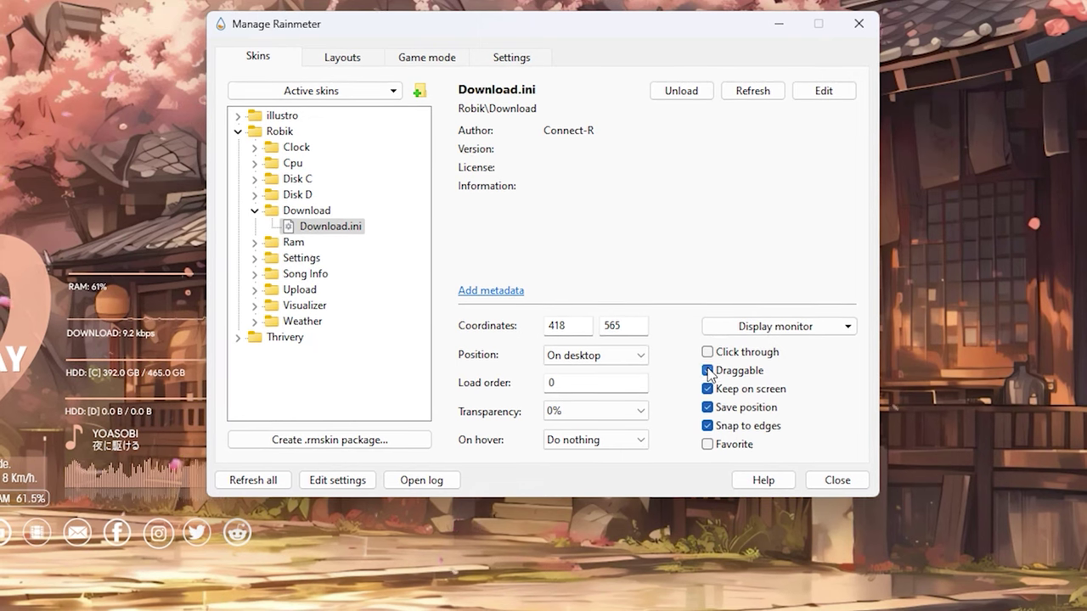
pyautogui.click(708, 372)
pyautogui.click(254, 211)
# - Turn off the Draggable option of the Robik Ram.ini skin and set its position to On desktop
pyautogui.click(255, 226)
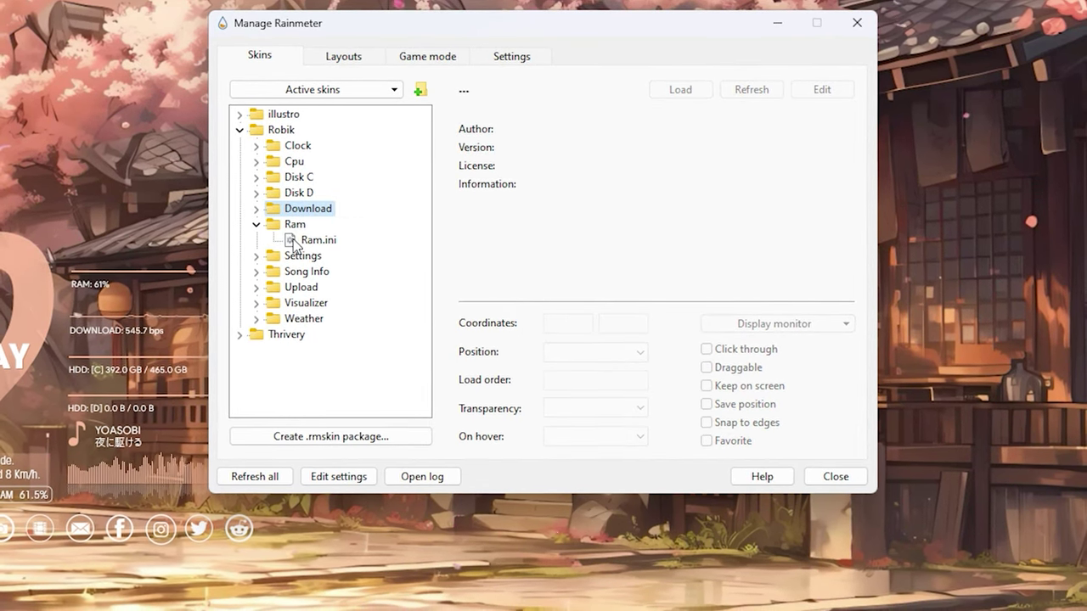
pyautogui.click(297, 241)
pyautogui.click(705, 367)
pyautogui.click(626, 352)
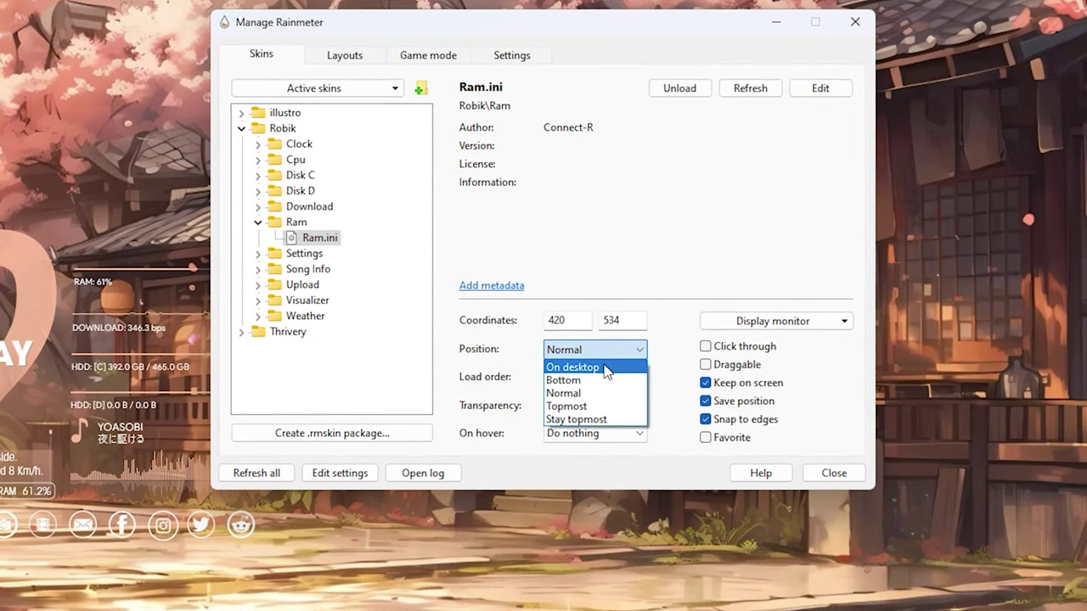
pyautogui.click(607, 368)
pyautogui.click(259, 222)
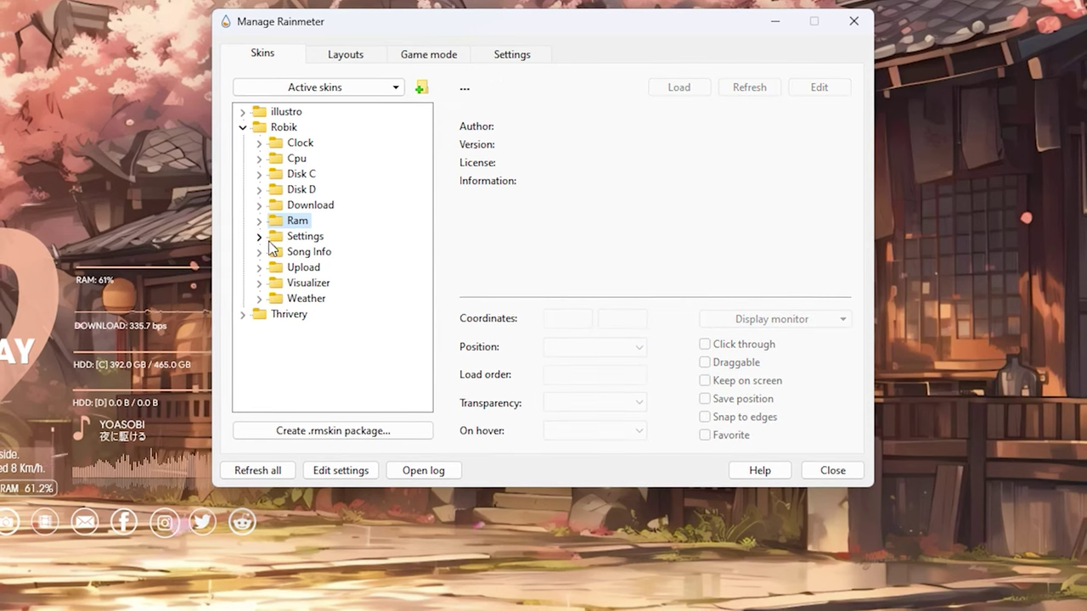
# - Set the Thrivery Dock.ini skin's position to On desktop and turn off its Draggable option
pyautogui.click(247, 309)
pyautogui.click(247, 124)
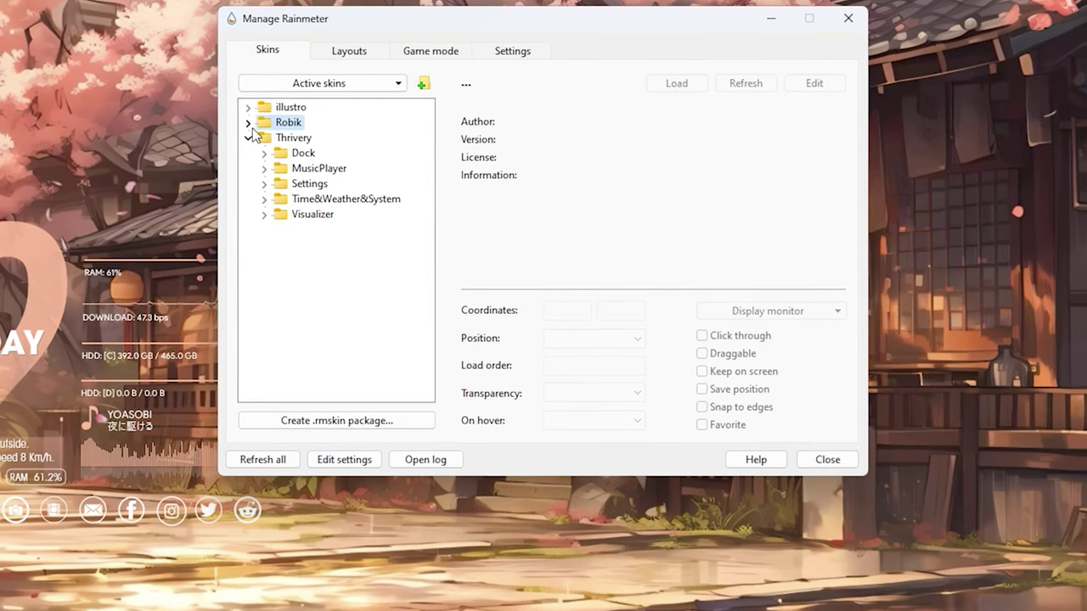
pyautogui.click(264, 168)
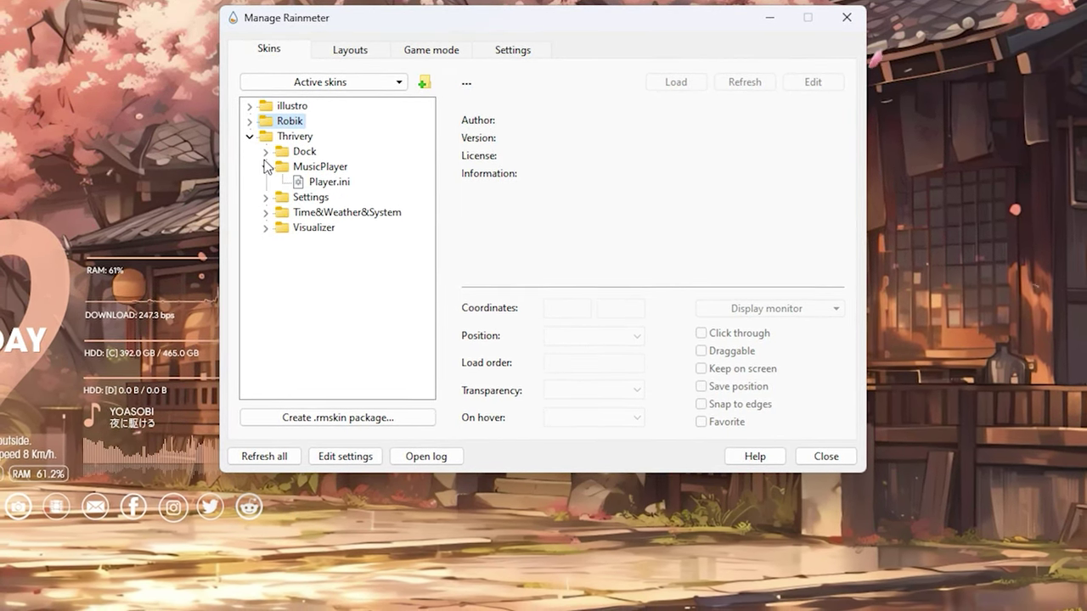
pyautogui.click(265, 151)
pyautogui.click(327, 166)
pyautogui.click(561, 336)
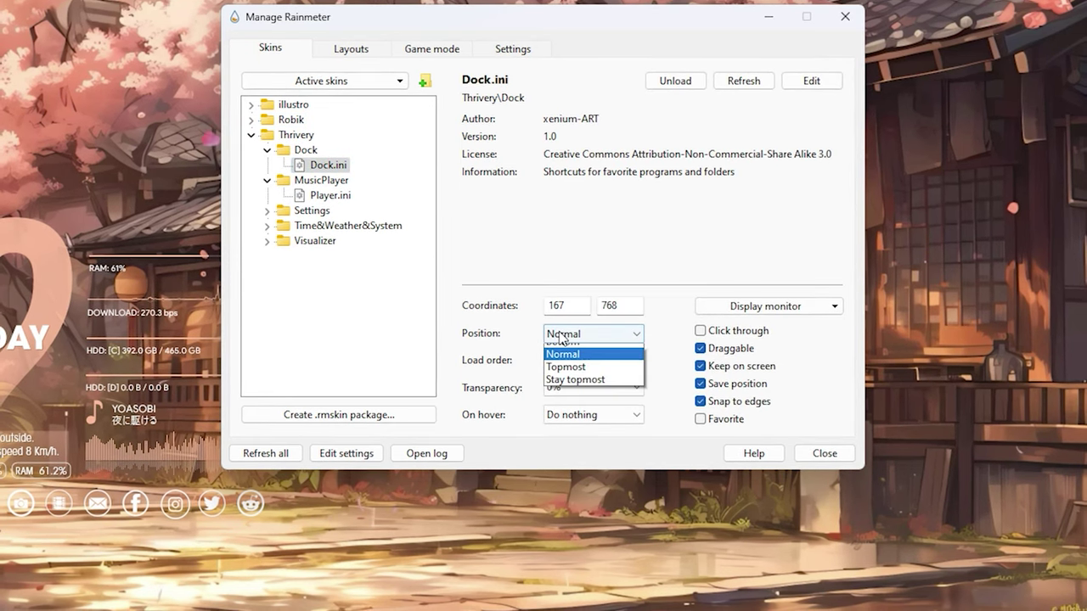
pyautogui.click(567, 349)
pyautogui.click(700, 349)
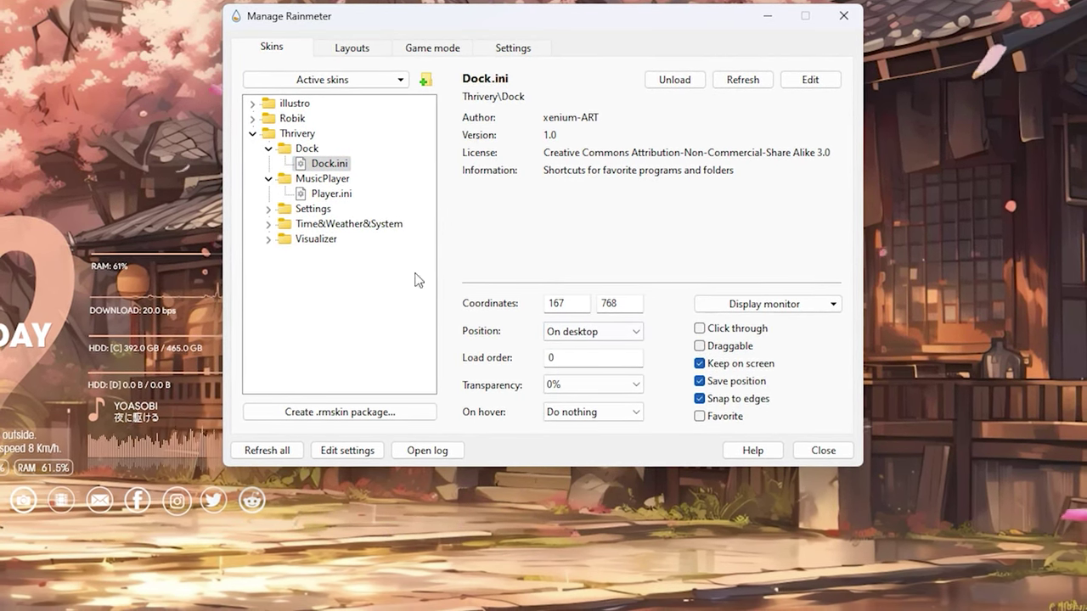
pyautogui.click(331, 193)
pyautogui.click(269, 178)
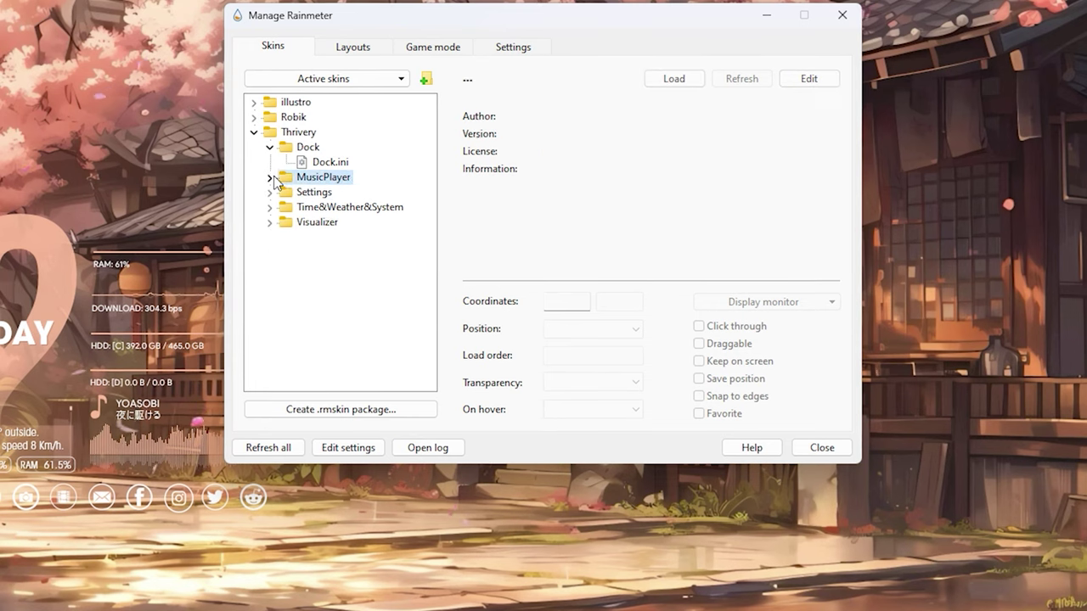
pyautogui.click(269, 147)
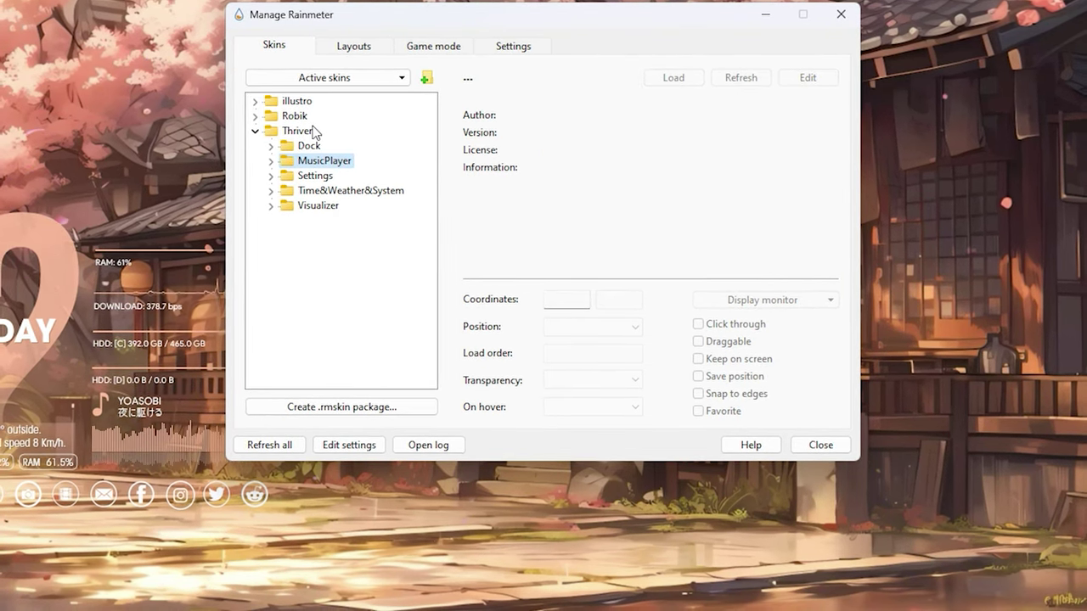
# - Set the Robik Song Info.ini skin's position to On desktop and turn off its Draggable option
pyautogui.click(256, 115)
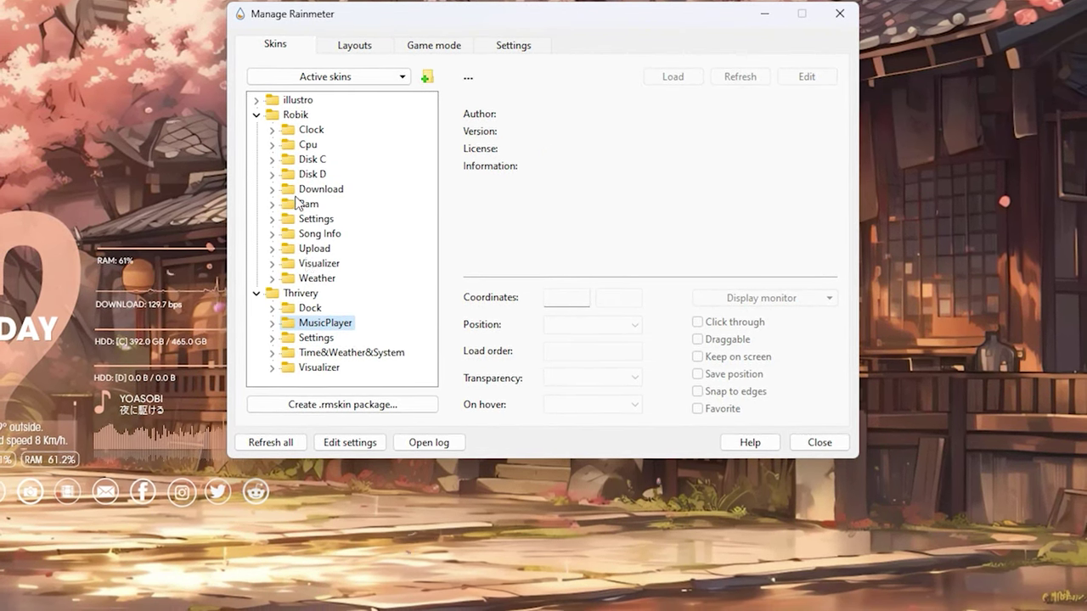
pyautogui.click(281, 232)
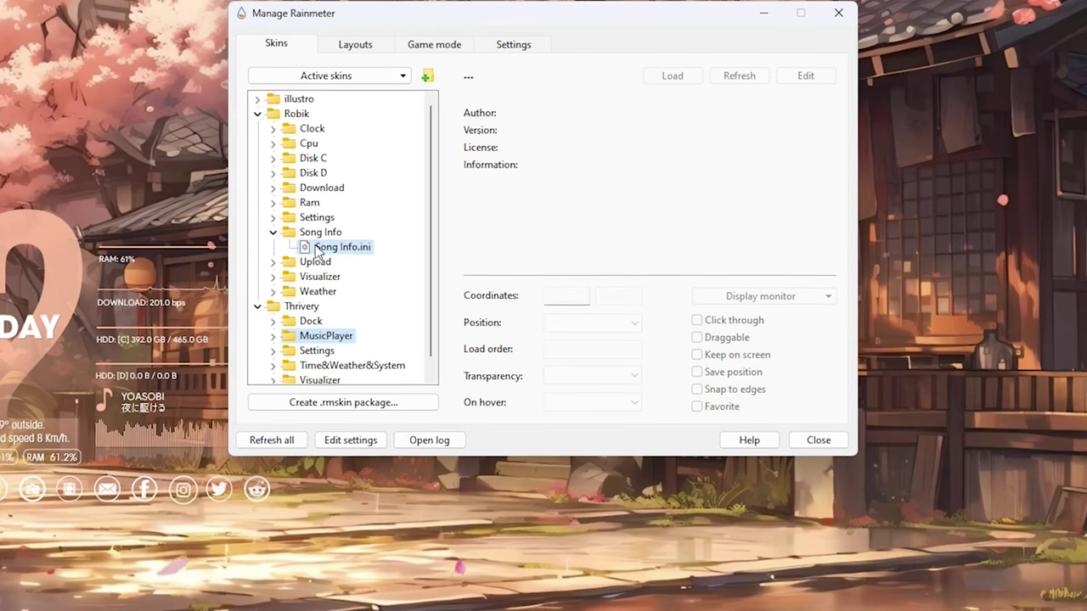
pyautogui.click(318, 247)
pyautogui.click(569, 323)
pyautogui.click(573, 336)
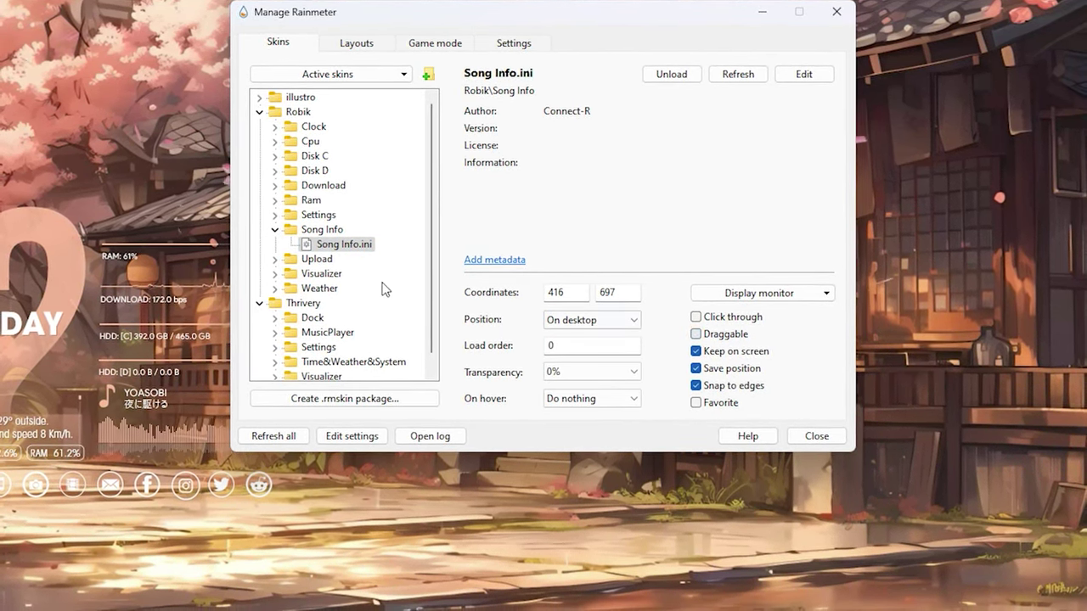
# - Set the position of the Robik Visualizer.ini skin to On desktop
pyautogui.click(283, 273)
pyautogui.click(344, 287)
pyautogui.click(591, 320)
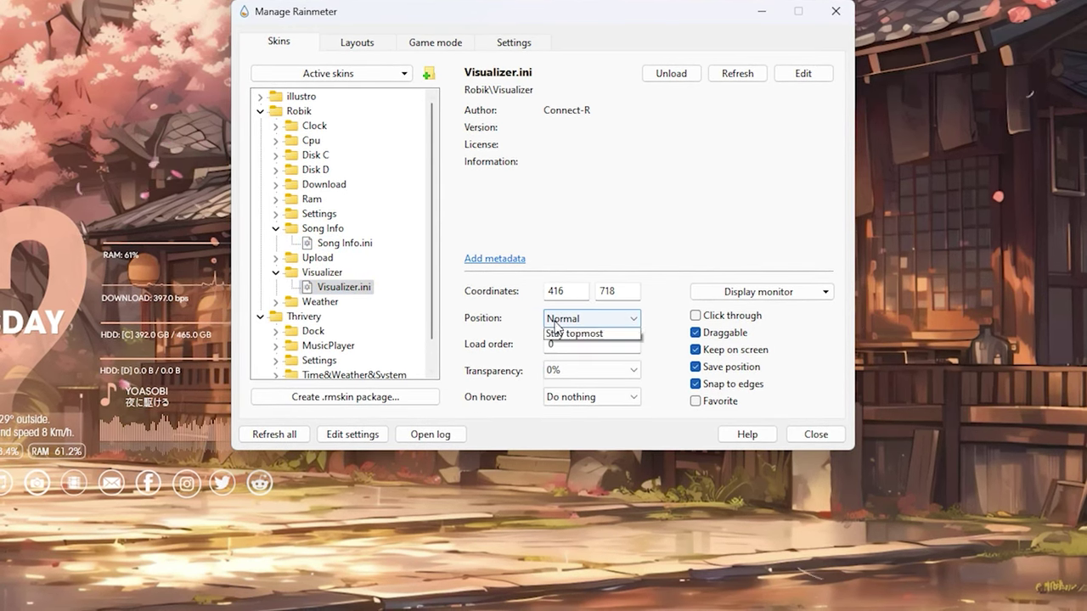
pyautogui.click(566, 336)
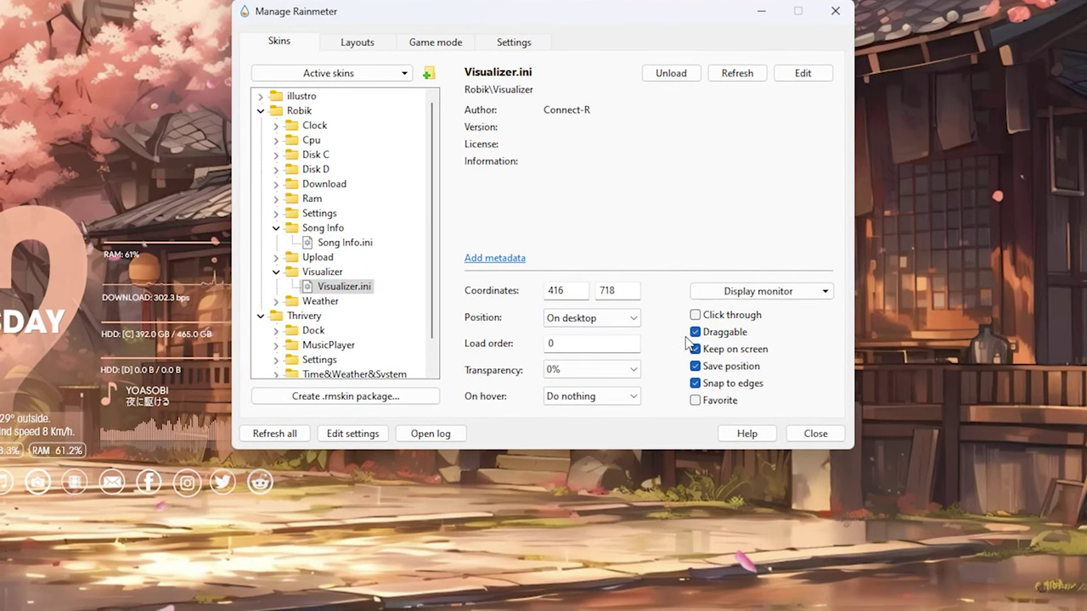
pyautogui.click(261, 112)
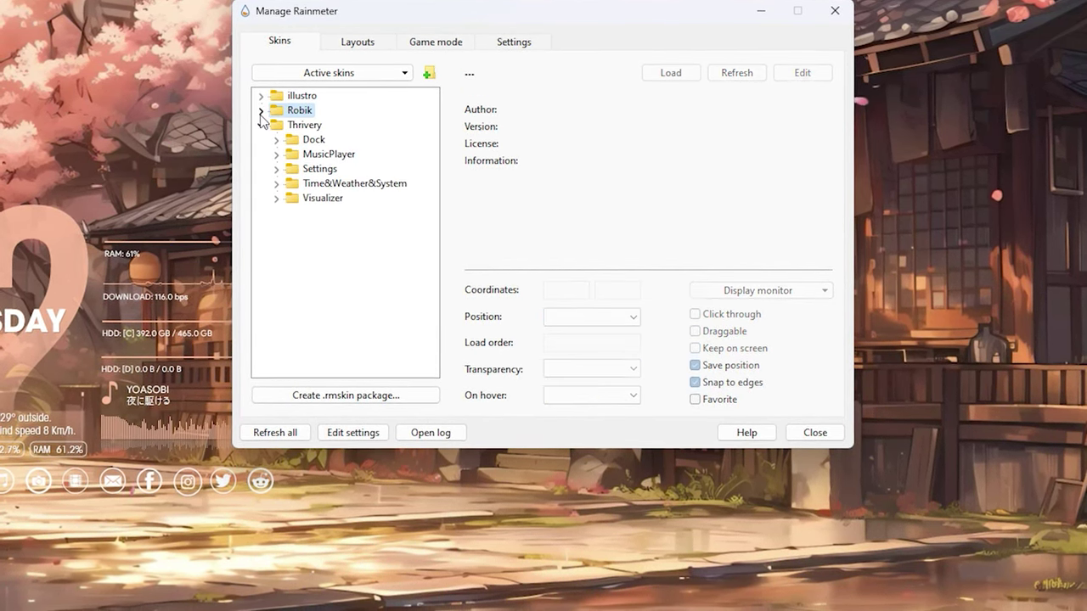
# - Make the Thrivery Time&Weather&System.ini skin non-draggable, set its position to On desktop, and close the Rainmeter manager
pyautogui.click(315, 198)
pyautogui.click(694, 330)
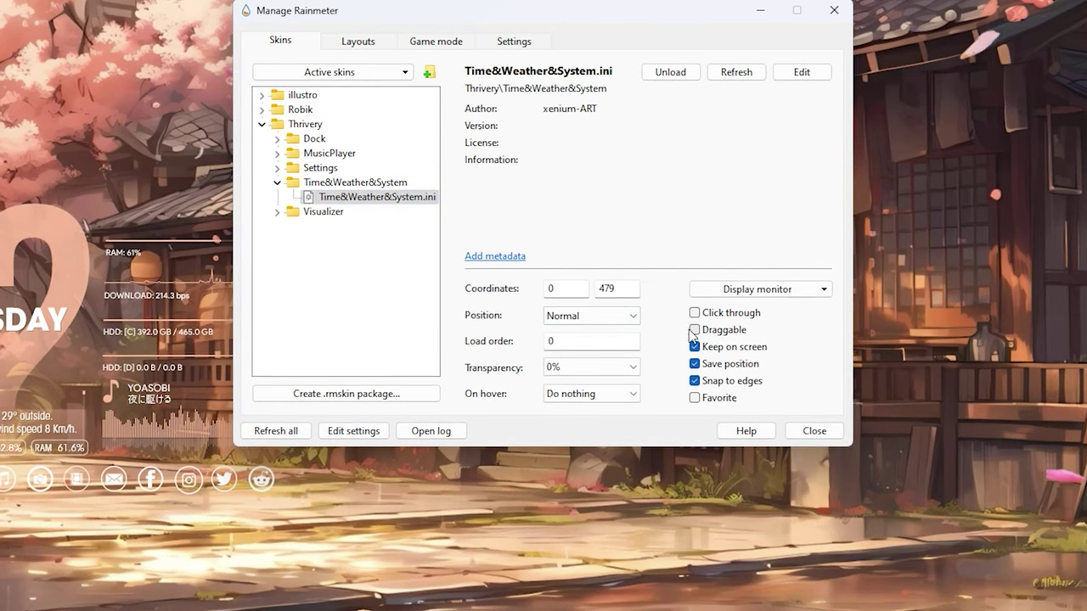
pyautogui.click(628, 316)
pyautogui.click(566, 333)
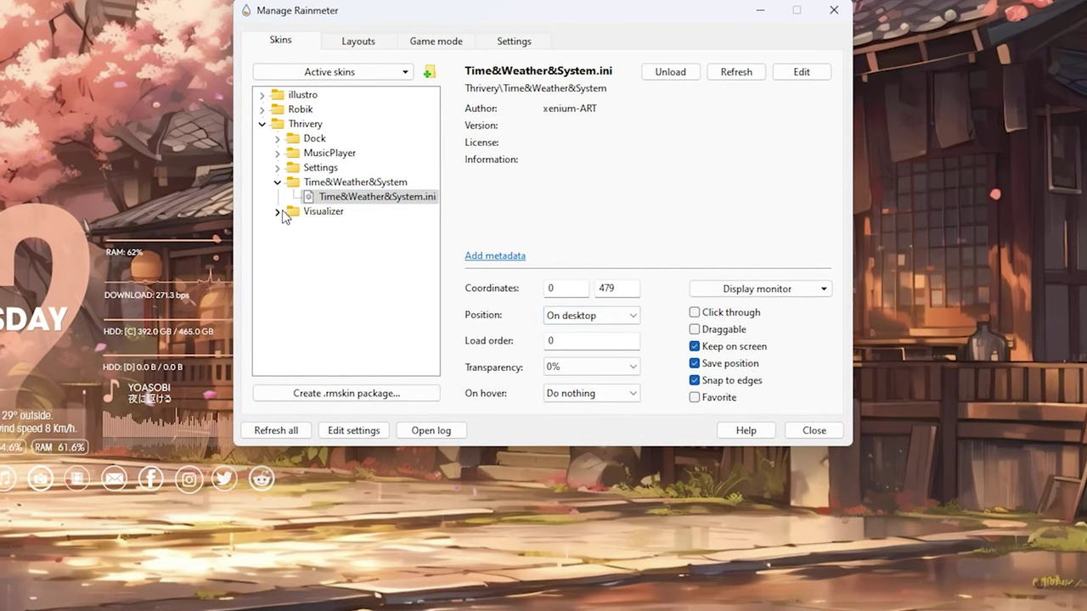
pyautogui.click(262, 124)
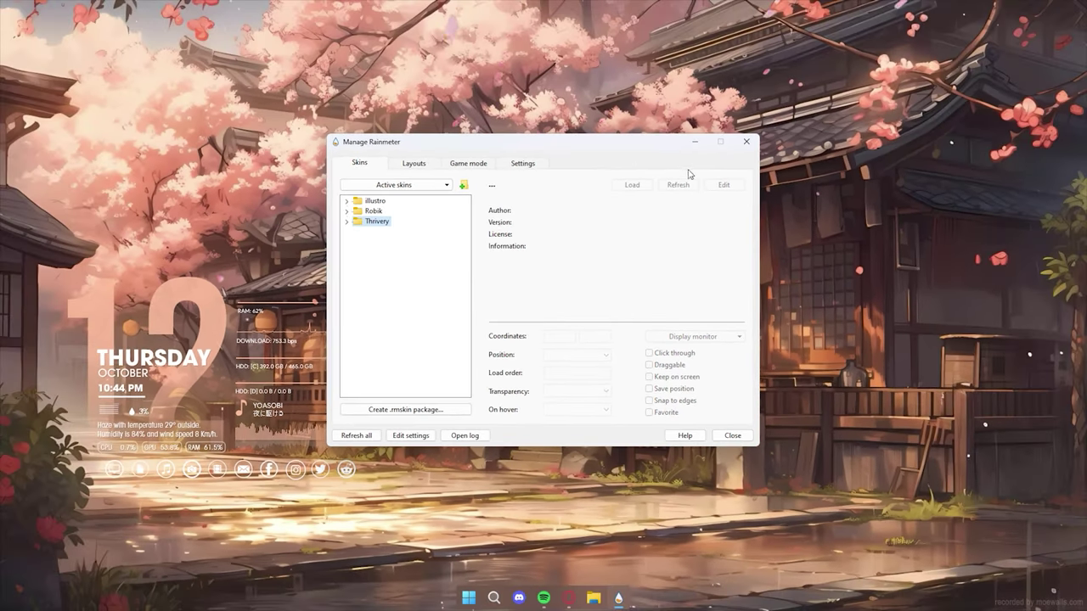
pyautogui.click(744, 144)
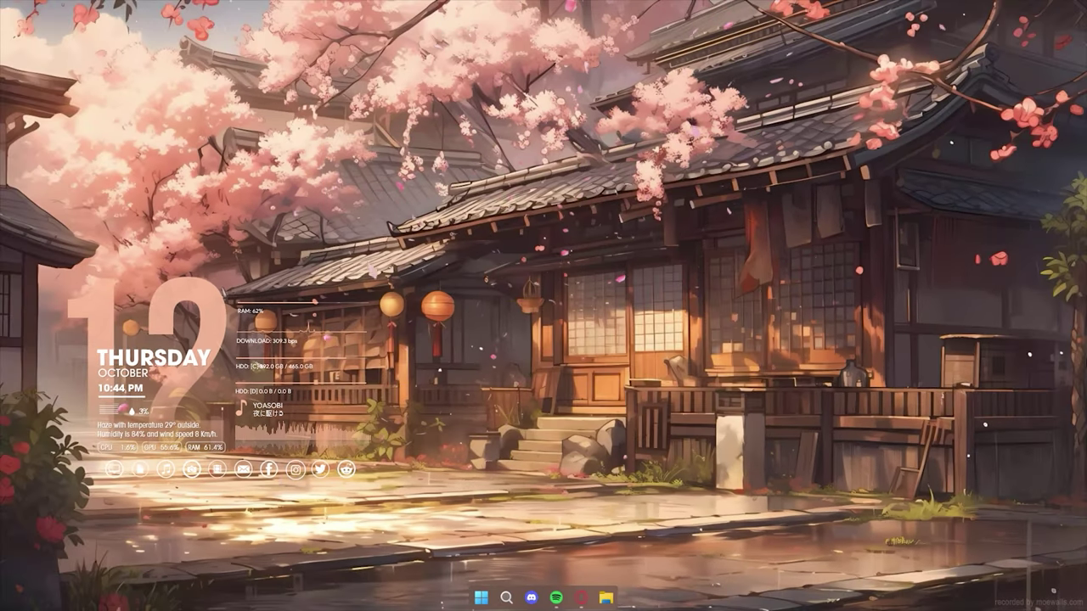